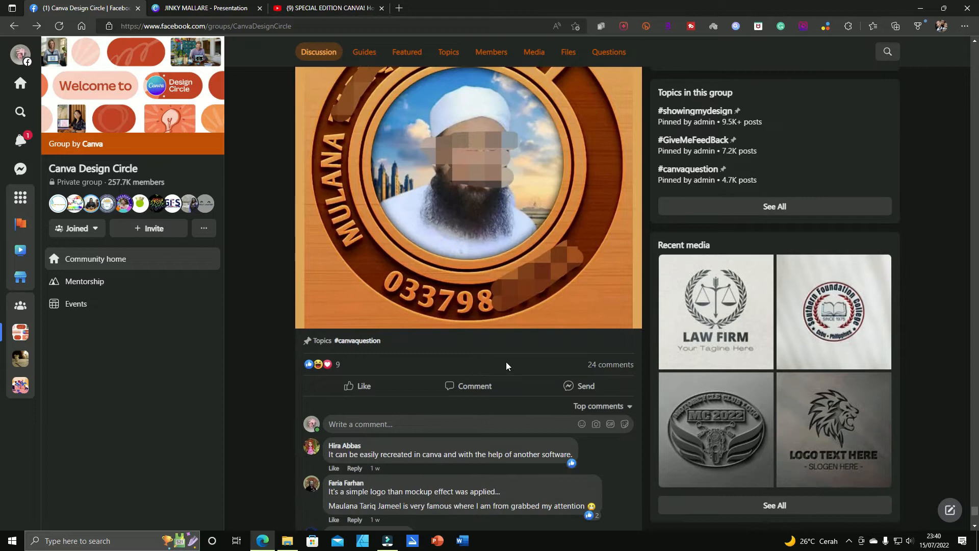
Step: Read the logo request in the Canva Design Circle Facebook group and examine the attached round wooden logo
scroll(507, 366, up, 1)
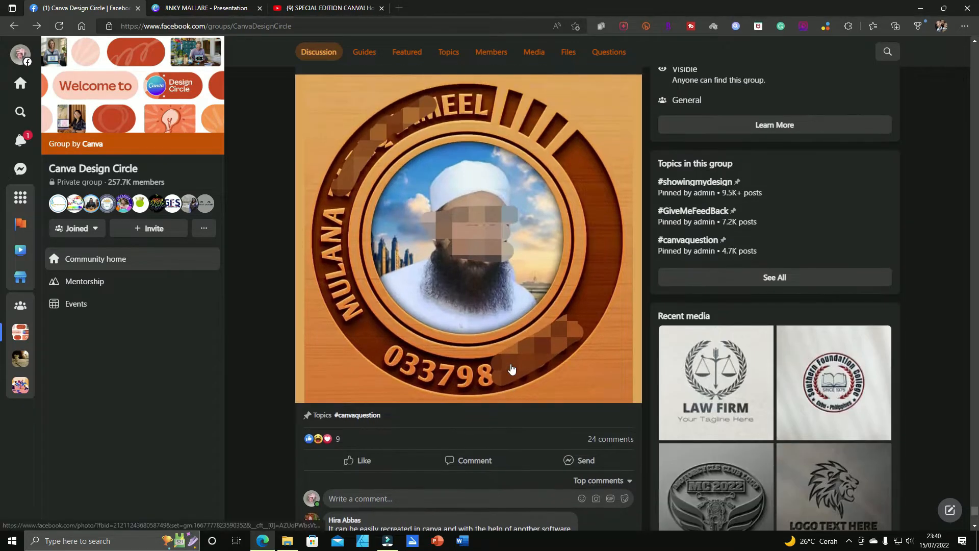
scroll(512, 368, up, 2)
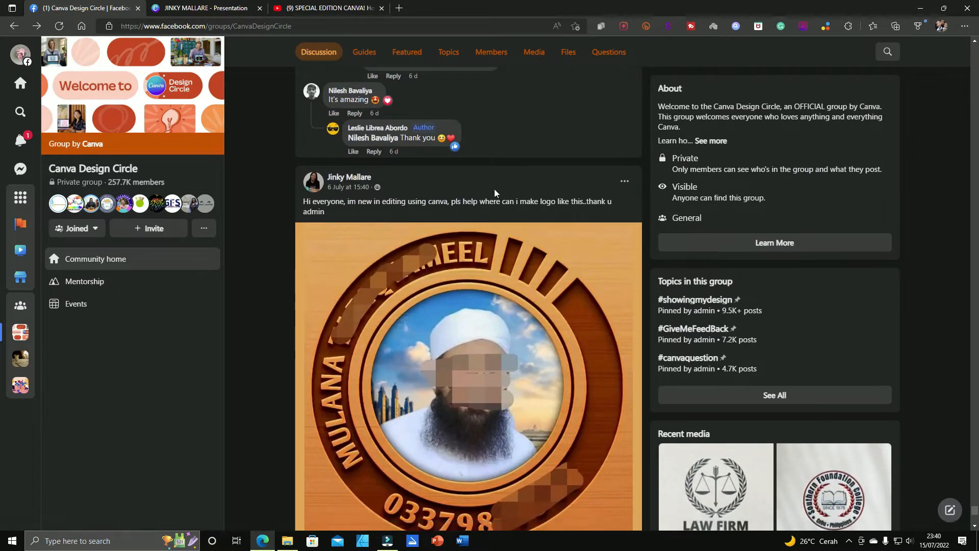
mouse_move(344, 180)
drag(480, 202, 593, 202)
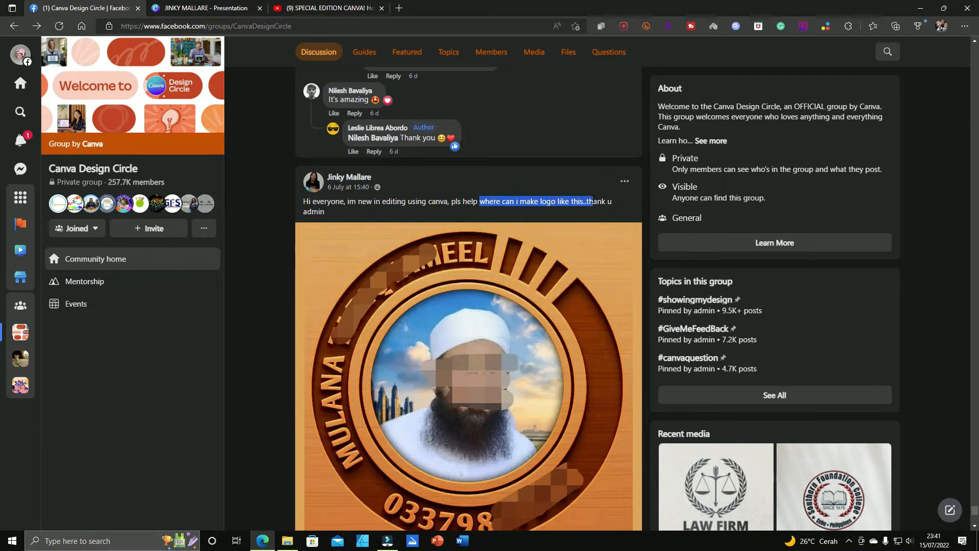
click(573, 219)
scroll(535, 248, down, 3)
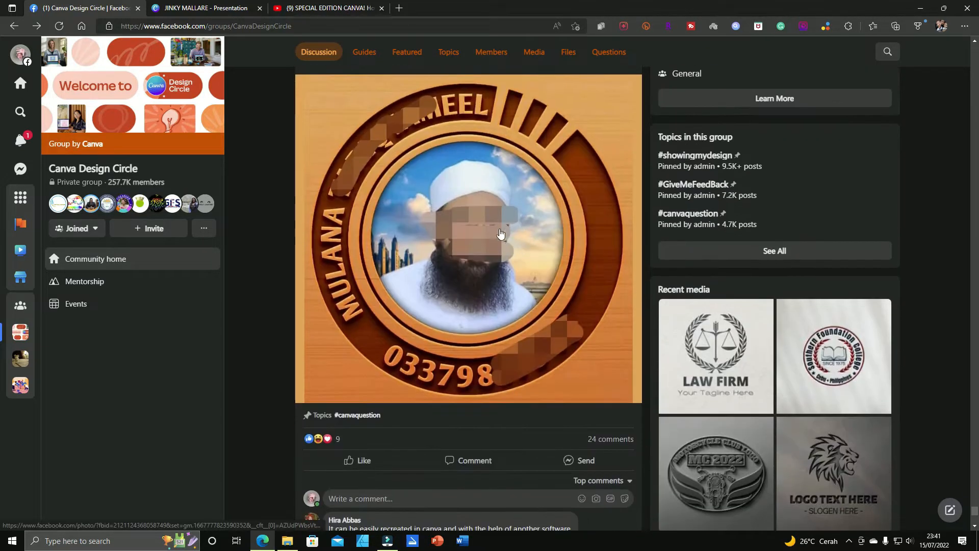
scroll(489, 250, up, 3)
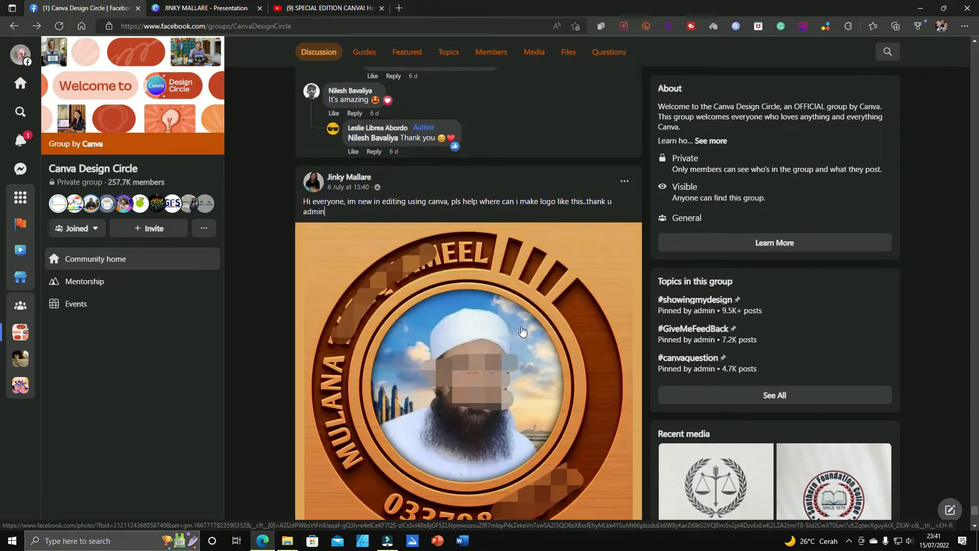
scroll(398, 229, down, 2)
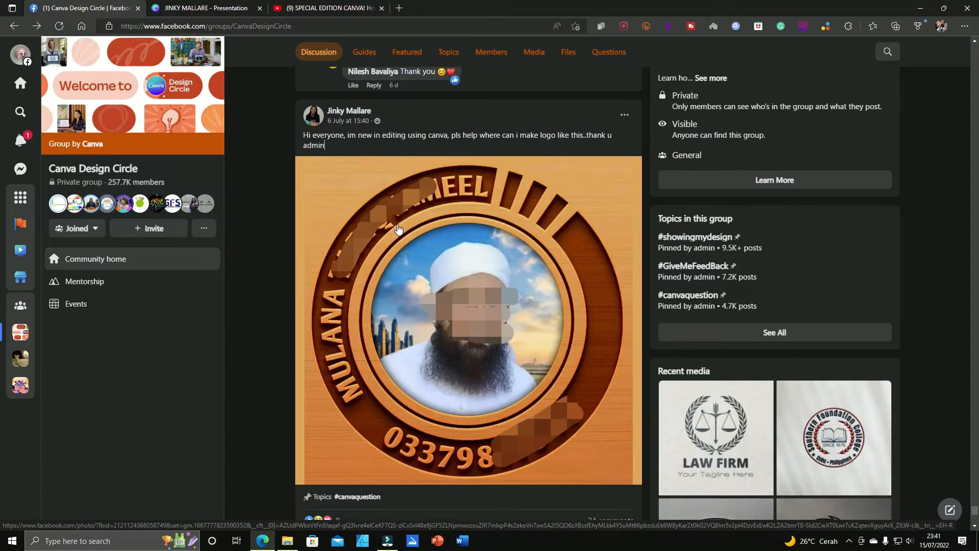
Step: Switch to the Canva presentation and compare the recreated wooden logo on page 11 with the reference image in the Facebook post
key(ctrl+Tab)
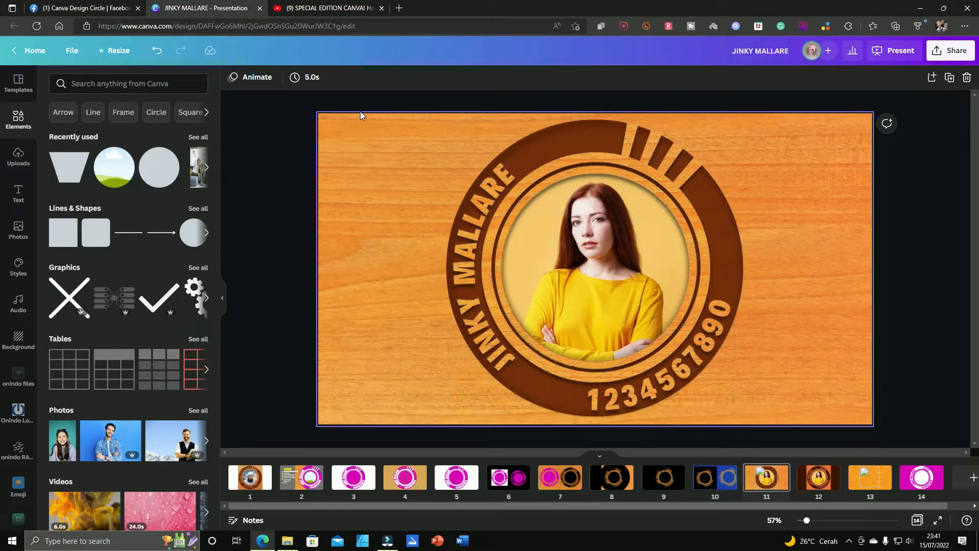
drag(407, 96, 805, 423)
click(828, 339)
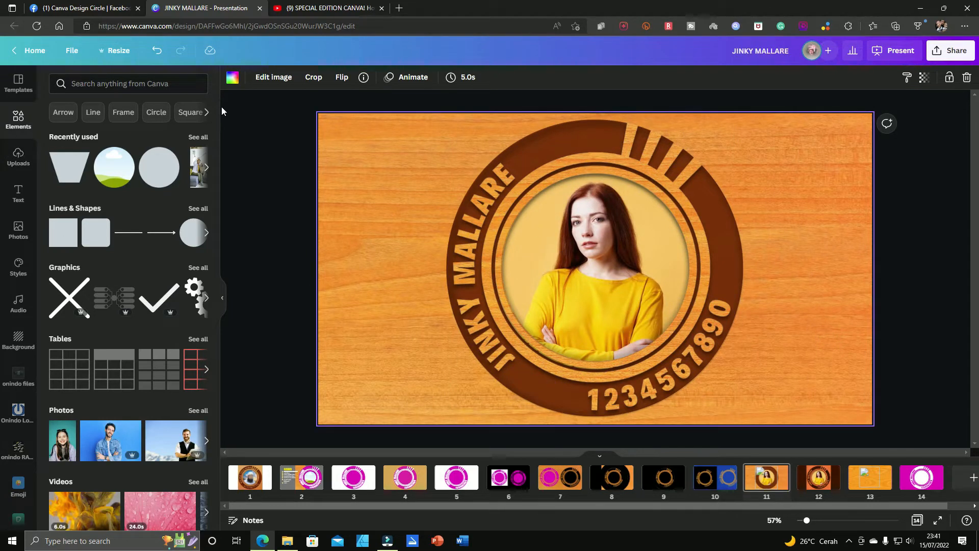
click(113, 9)
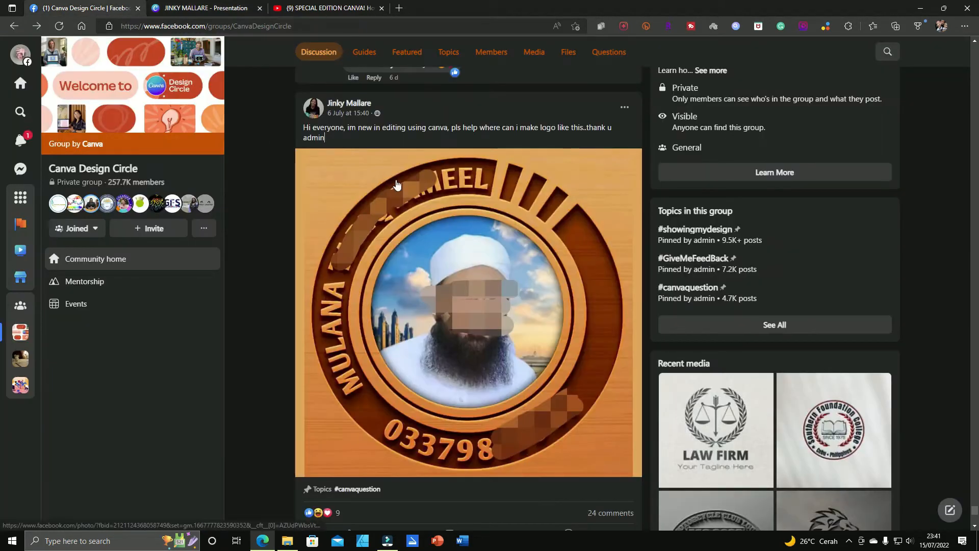
click(204, 8)
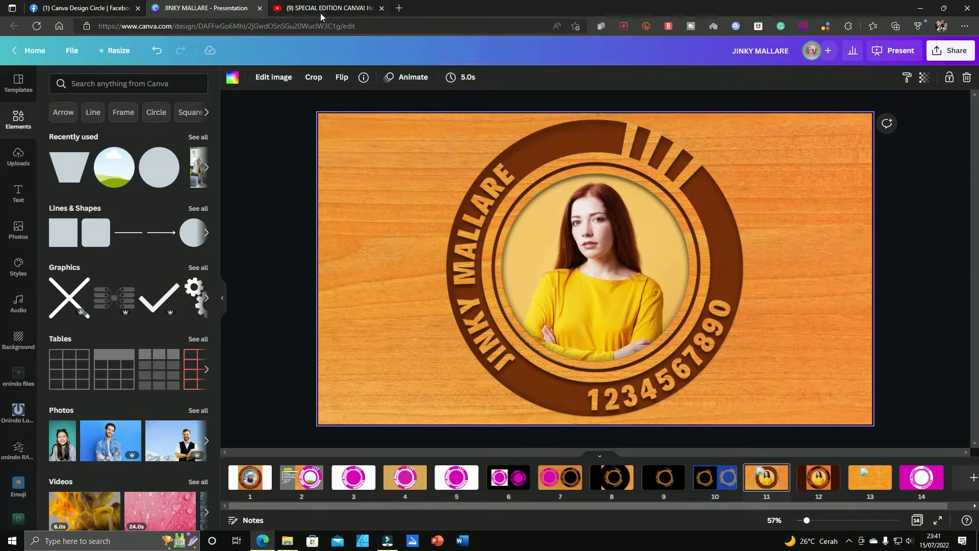
Step: Open the Canva partner link in the YouTube video's description and review the Canva Pro page with its Free and Pro plans
click(321, 11)
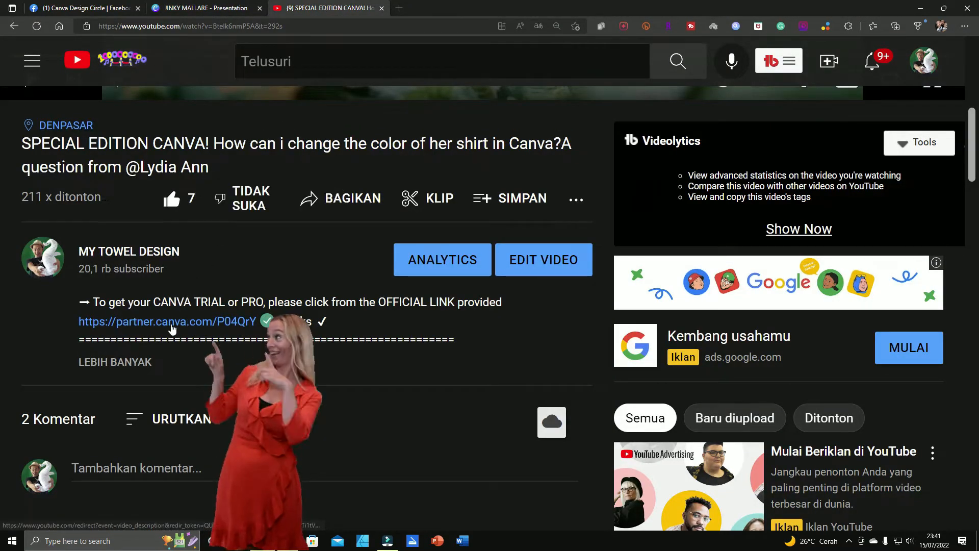
click(144, 327)
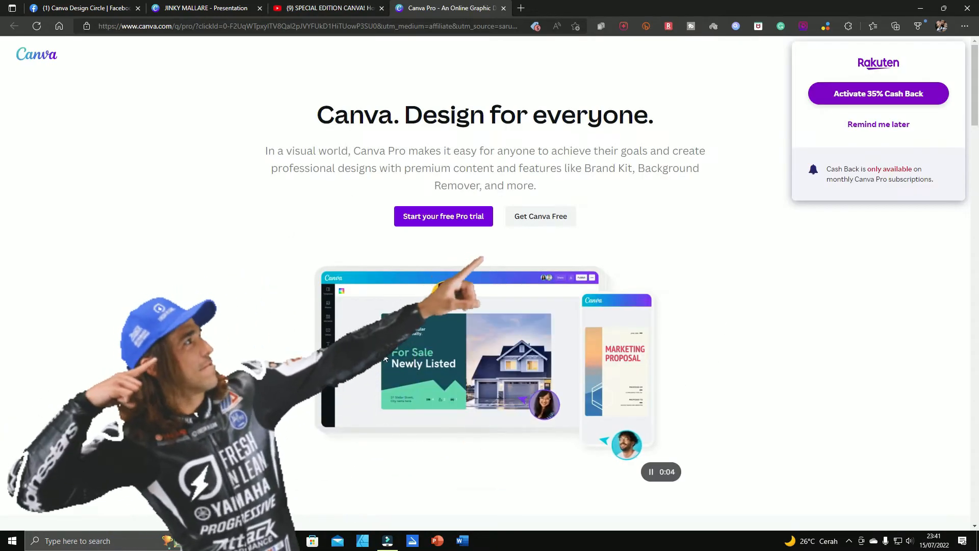
scroll(408, 360, down, 5)
scroll(409, 359, up, 5)
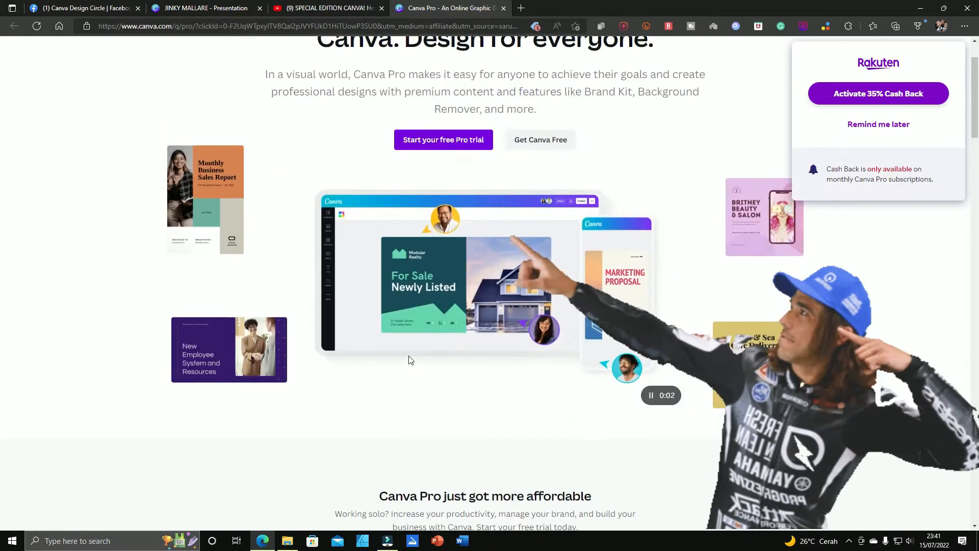
scroll(416, 357, down, 5)
scroll(444, 375, down, 4)
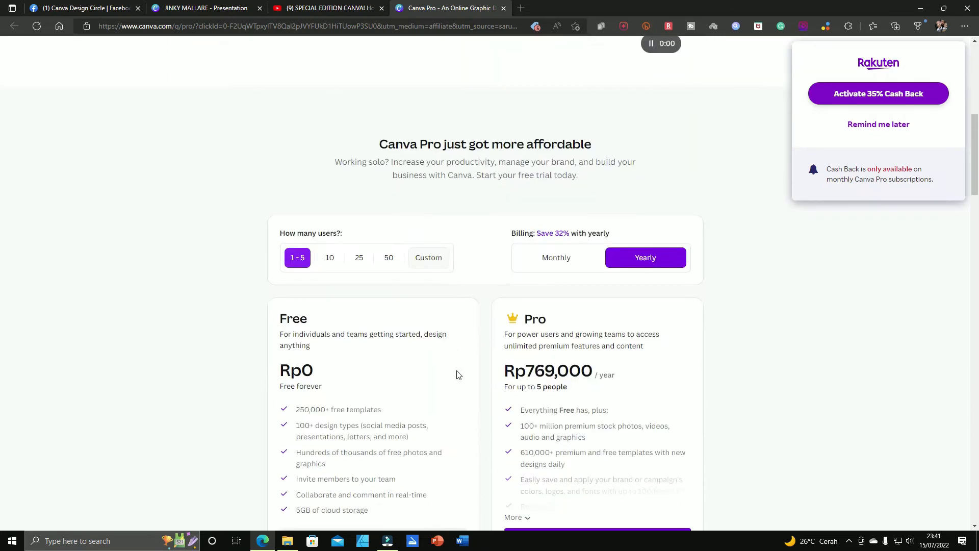
scroll(561, 380, up, 5)
scroll(584, 381, up, 4)
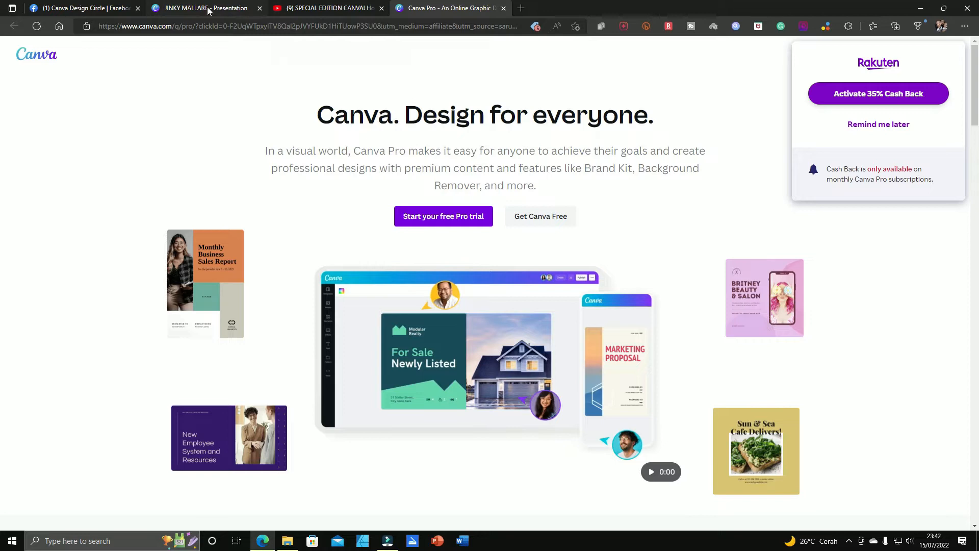
Step: Close the Canva Pro page, return to the presentation, and view the reference logo on page 1 and the elements list on page 2
click(503, 8)
click(236, 14)
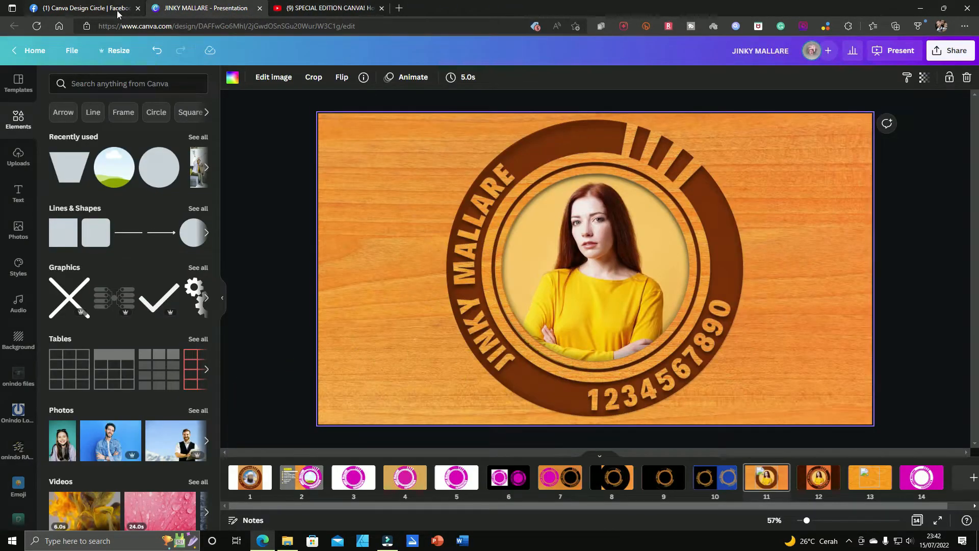
click(104, 10)
click(201, 8)
click(250, 477)
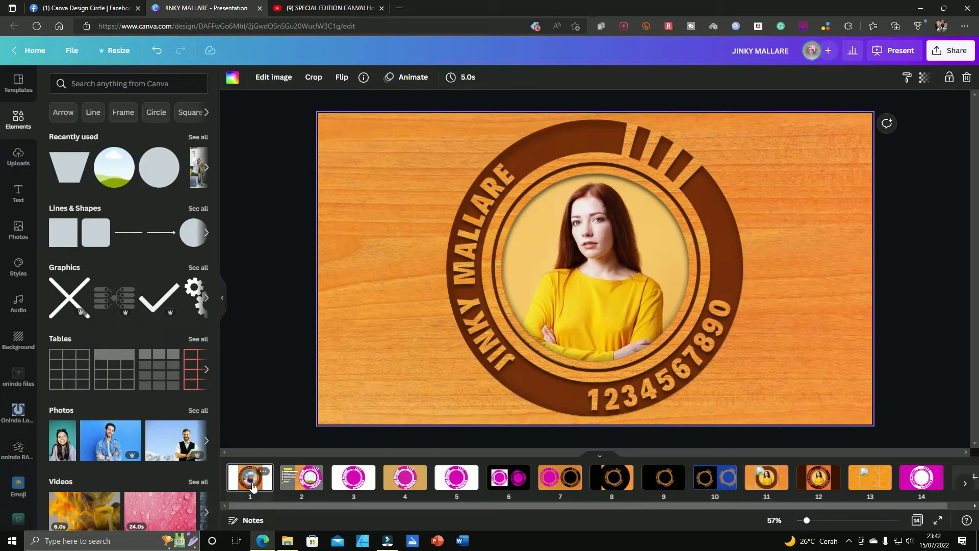
click(292, 482)
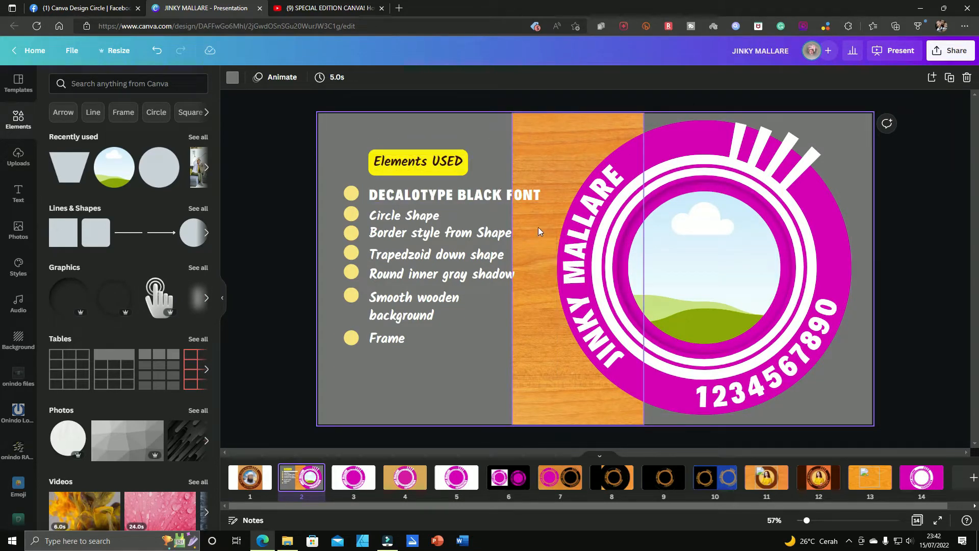
Step: Move the curved Decalotype Black name text off the logo toward the elements list, and undo the move
click(549, 136)
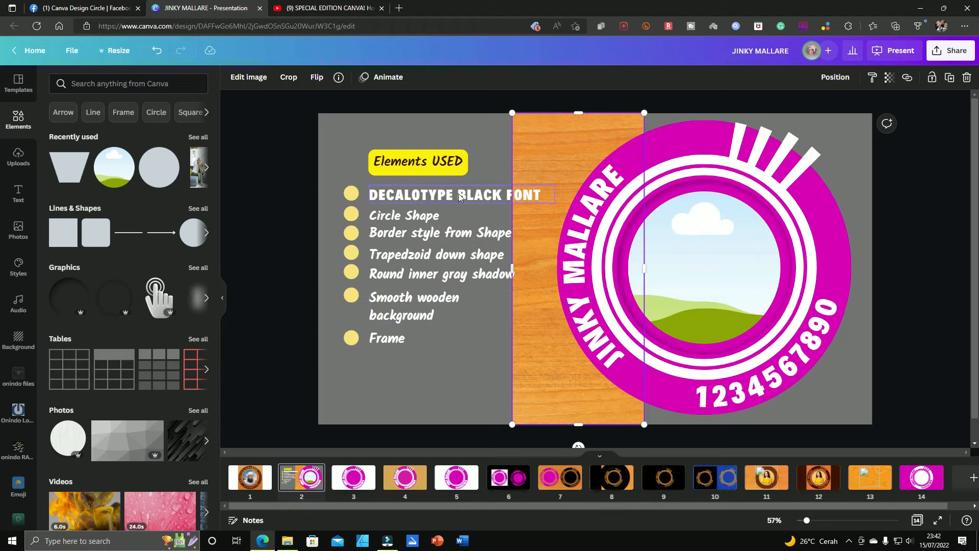
click(587, 199)
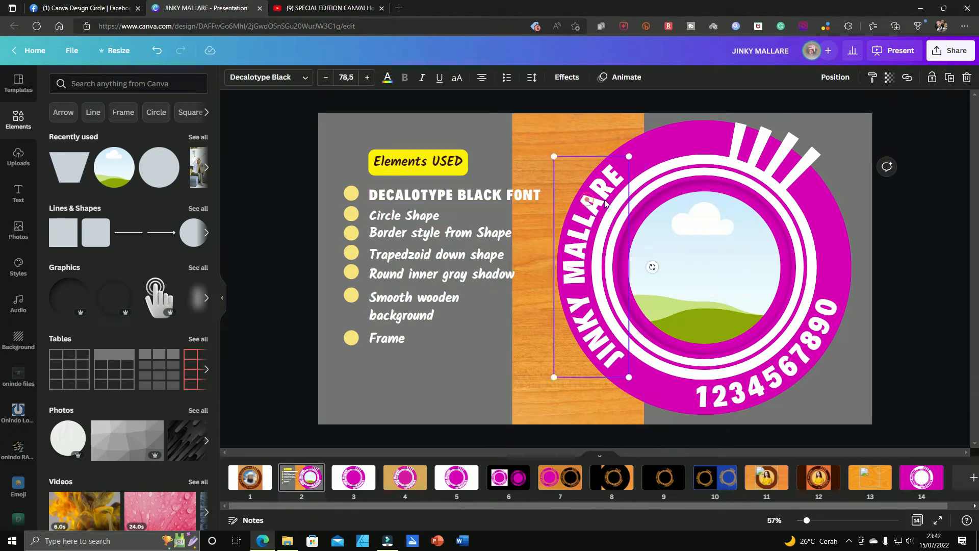
drag(598, 201, 532, 207)
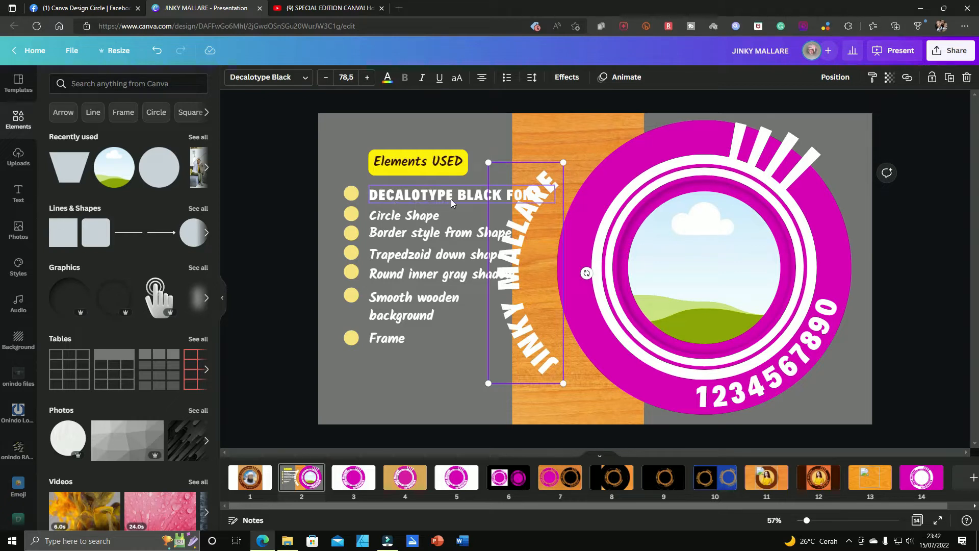
key(ctrl+z)
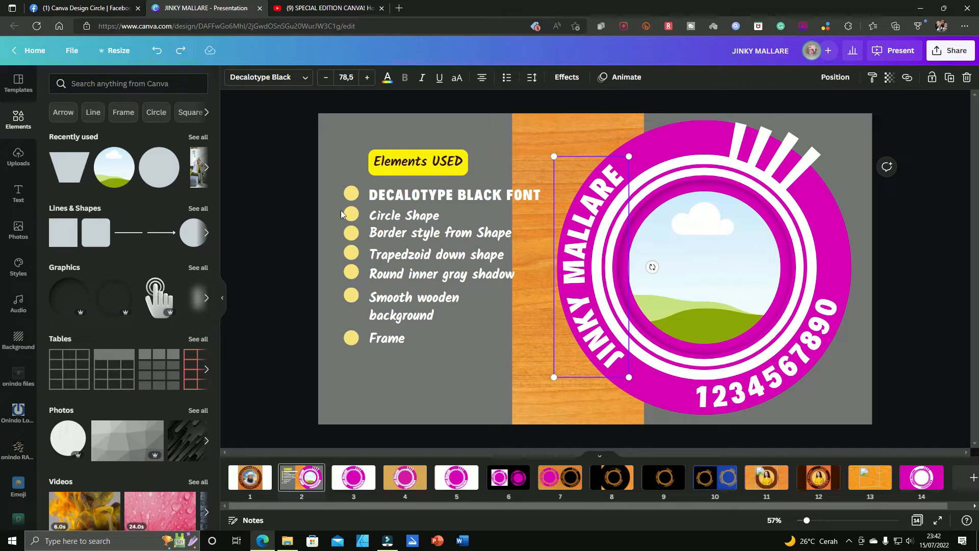
Step: Move the large magenta circle out from behind the logo's rings and over the elements list
click(419, 218)
click(669, 132)
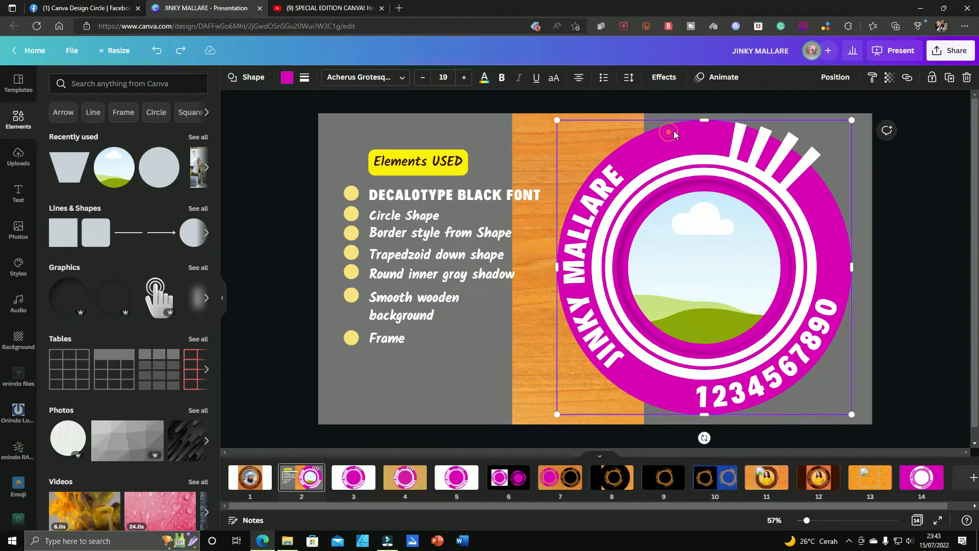
drag(674, 134, 516, 146)
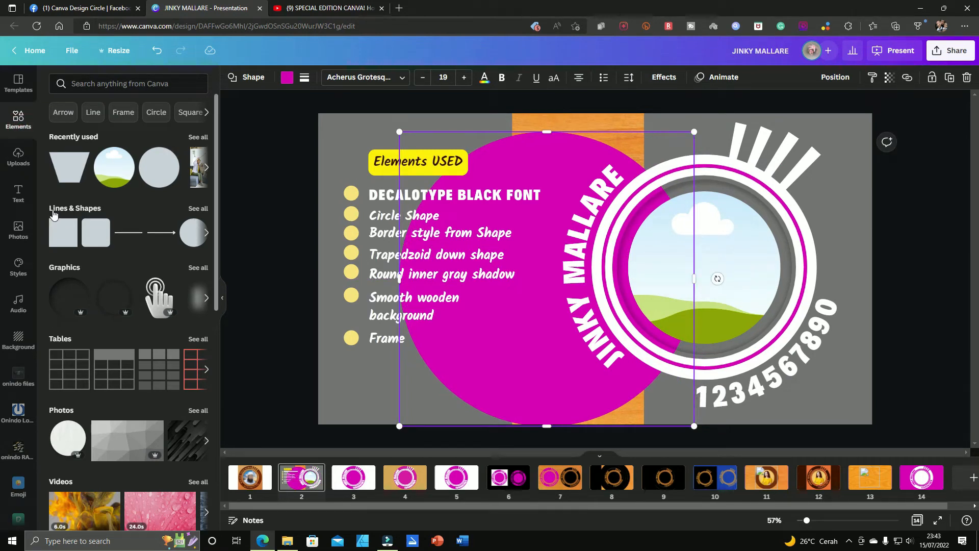
Step: Add a circle shape from Lines & Shapes, place it beside the Frame entry near the page's lower edge, and enlarge it
click(197, 210)
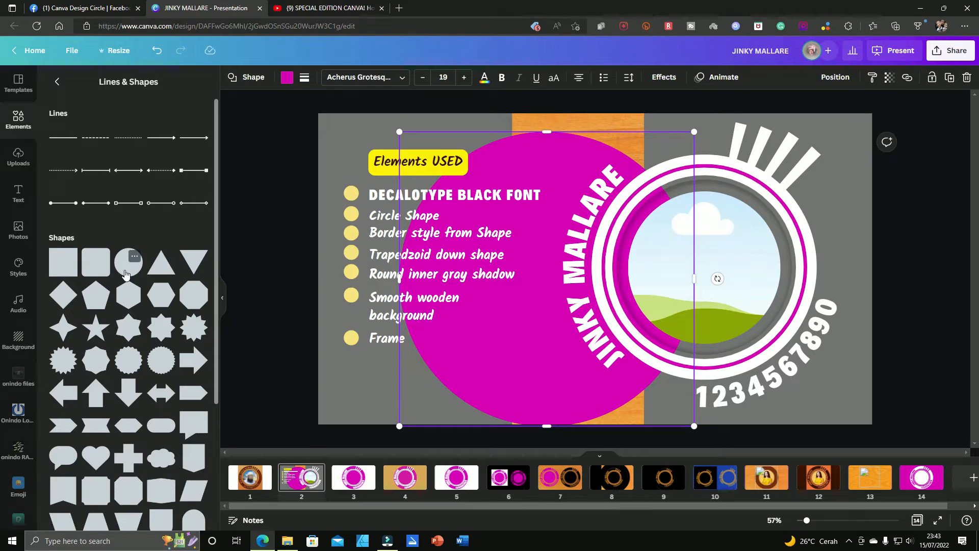
click(124, 274)
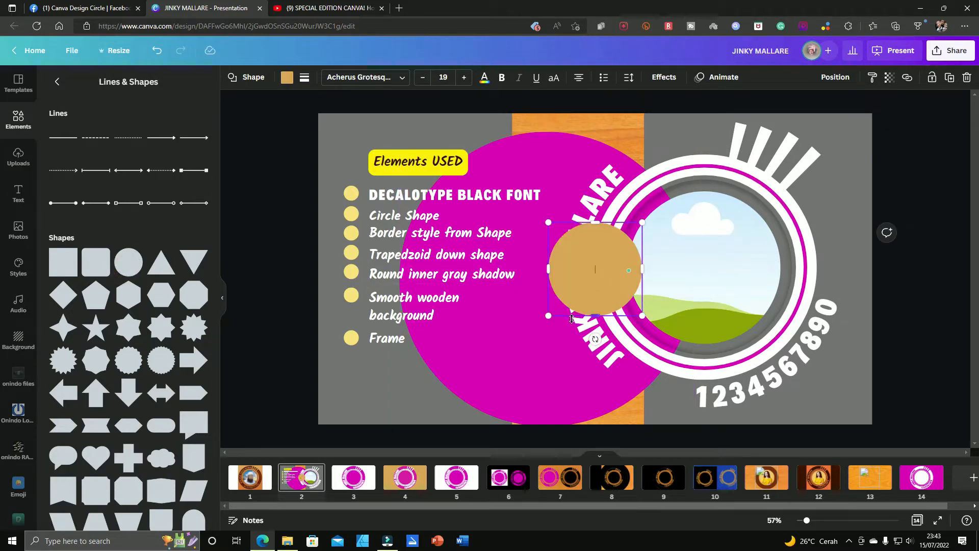
drag(579, 306, 483, 405)
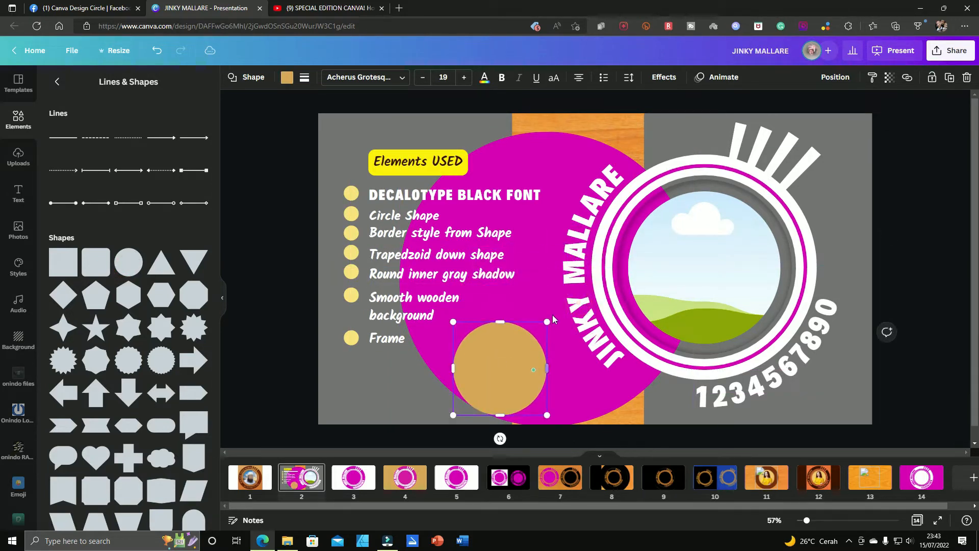
drag(549, 321, 613, 212)
Step: Try magenta as the new circle's fill colour, and set it to blue from the document colors
click(286, 77)
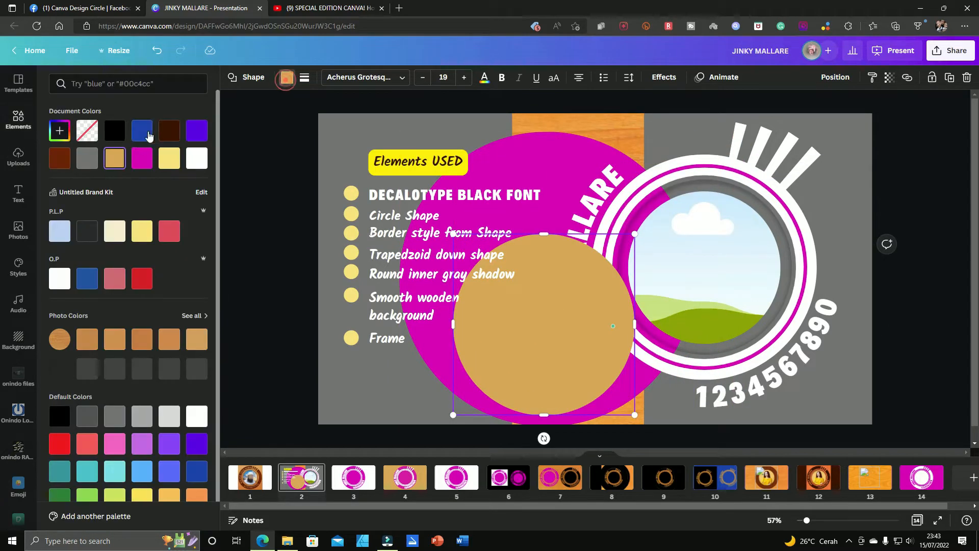
click(142, 160)
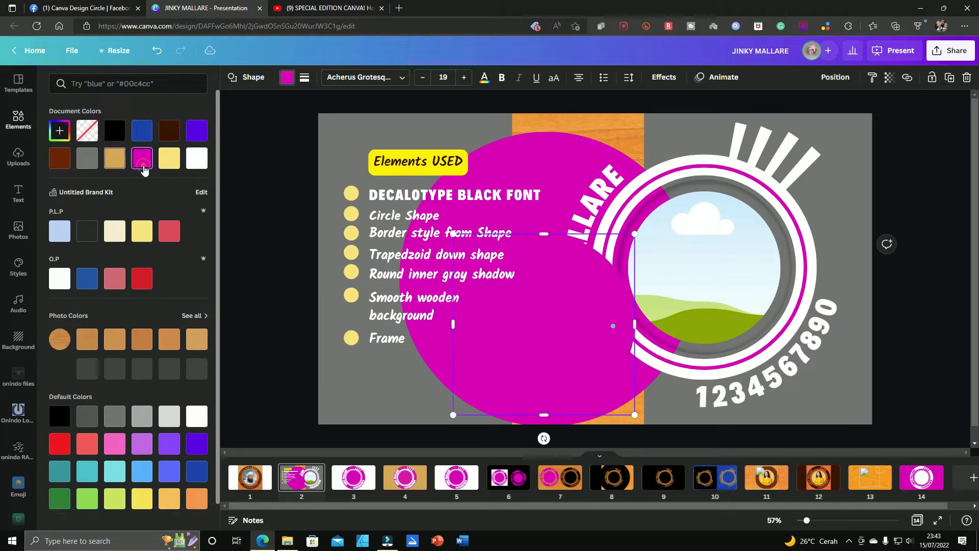
click(145, 136)
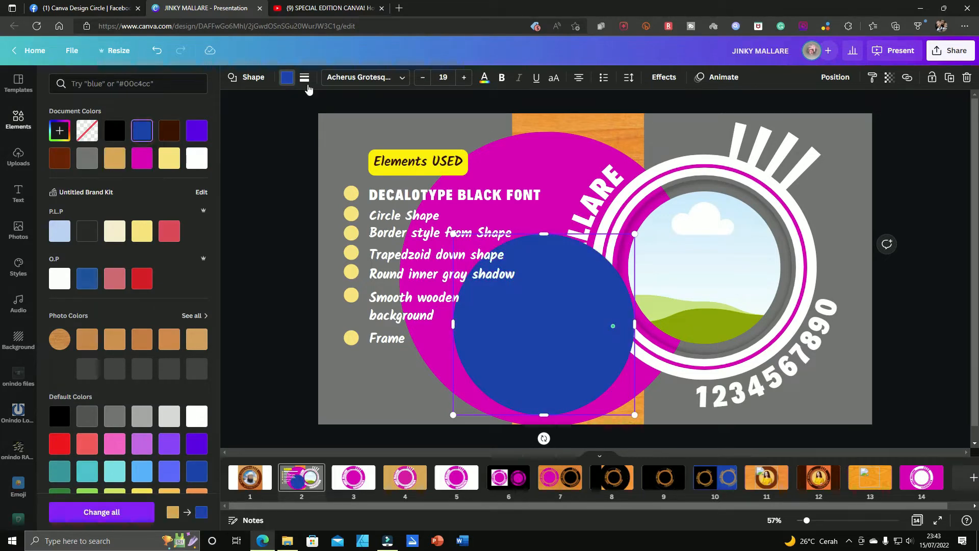
Step: Give the blue circle a thick black border and remove its fill so that only the ring remains
click(305, 79)
drag(368, 132, 396, 133)
click(552, 310)
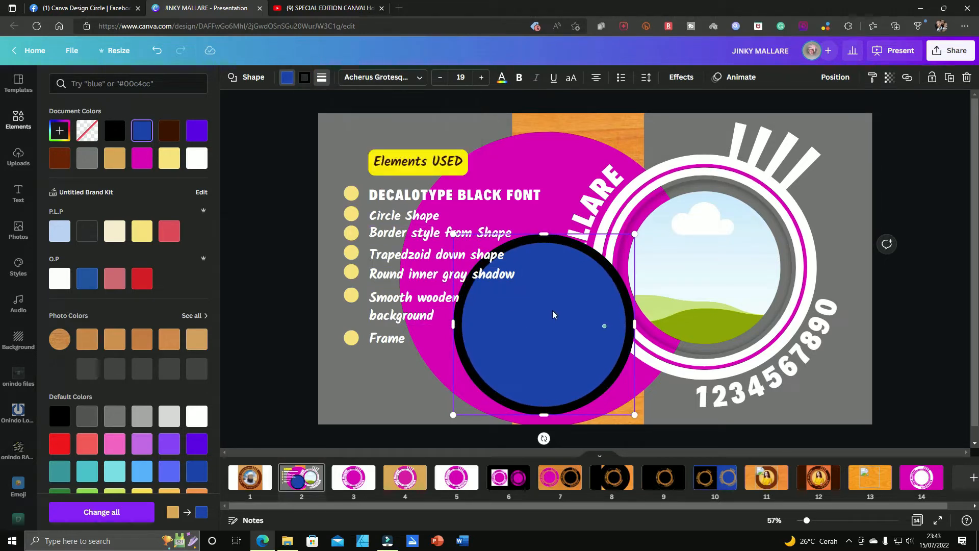
click(87, 131)
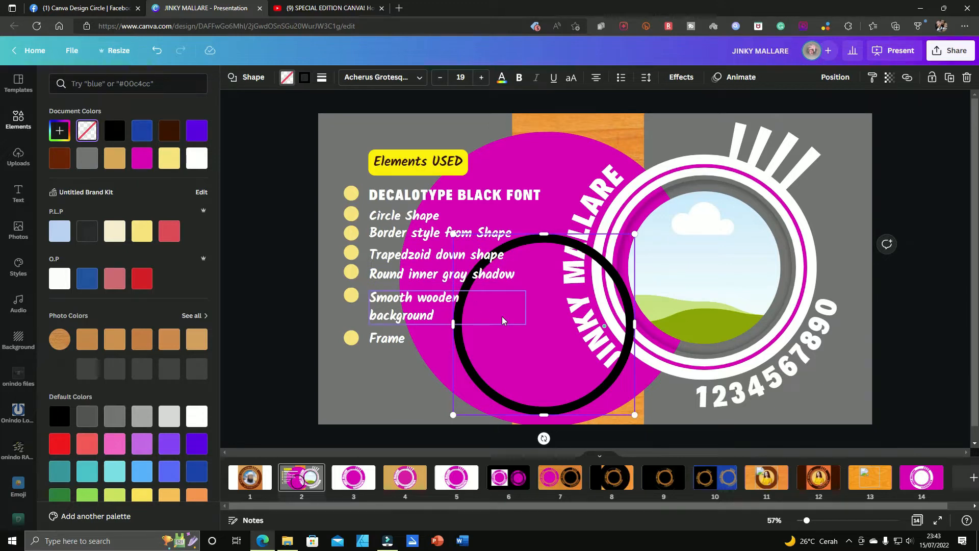
Step: Undo the added circle and its styling, as well as the move of the large magenta circle
key(ctrl+z)
key(ctrl+z)
key(ctrl+z)
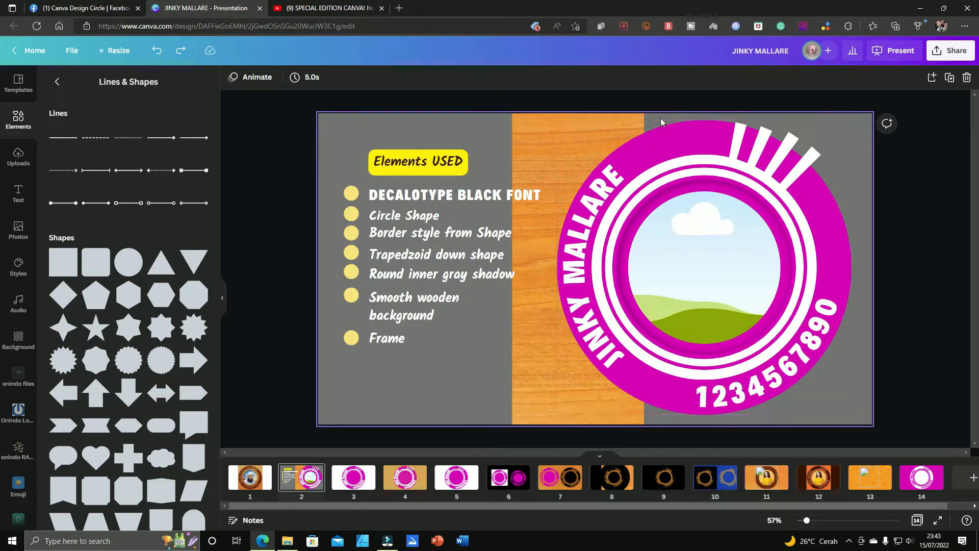
Step: Move the unfilled circle with the white border to the left, out of the logo's centre
click(677, 133)
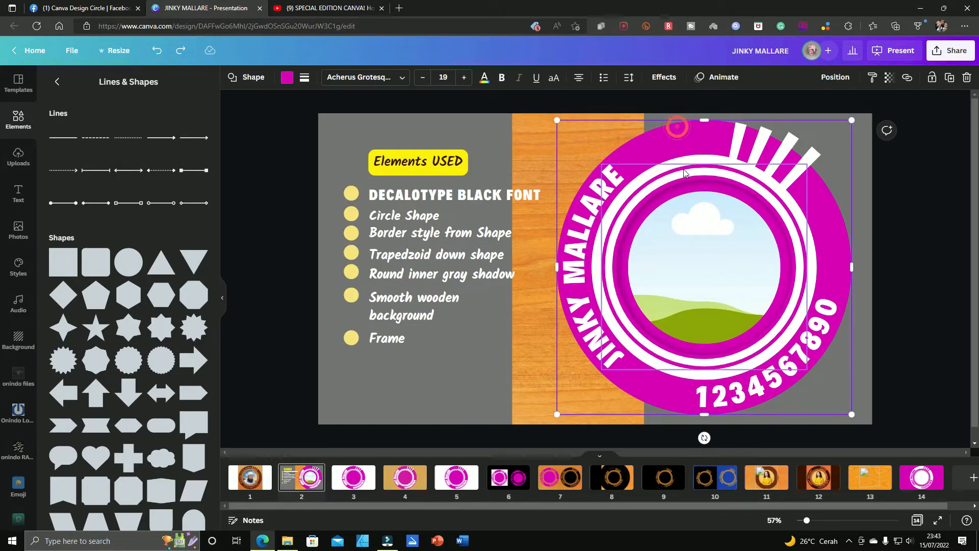
drag(696, 161, 662, 172)
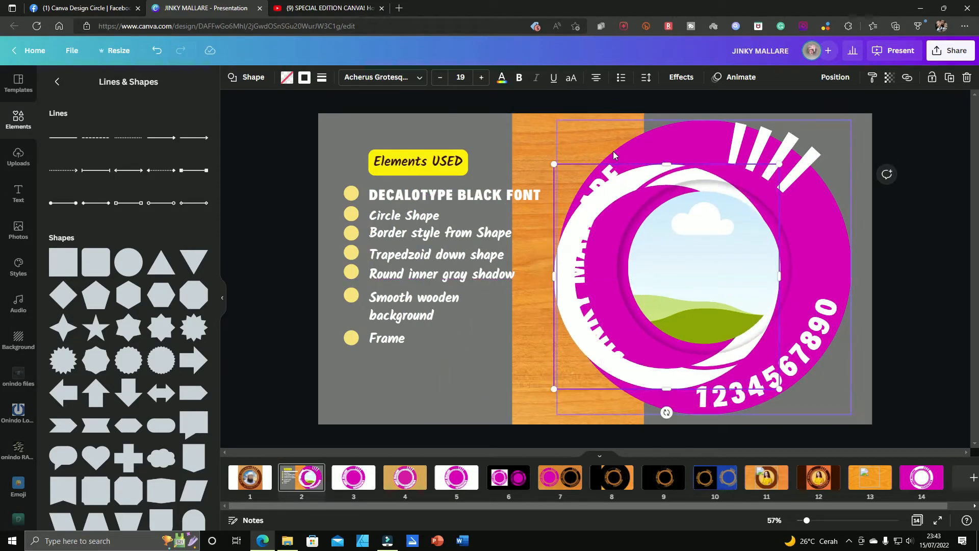
Step: Add a circle shape with a thin black border and enlarge it to nearly the full page height
click(128, 262)
drag(570, 308, 437, 399)
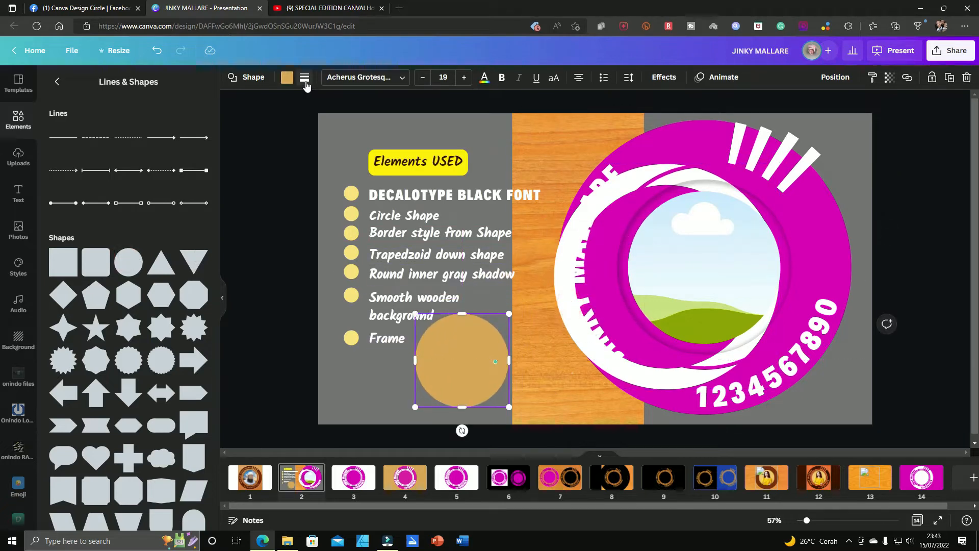
click(305, 79)
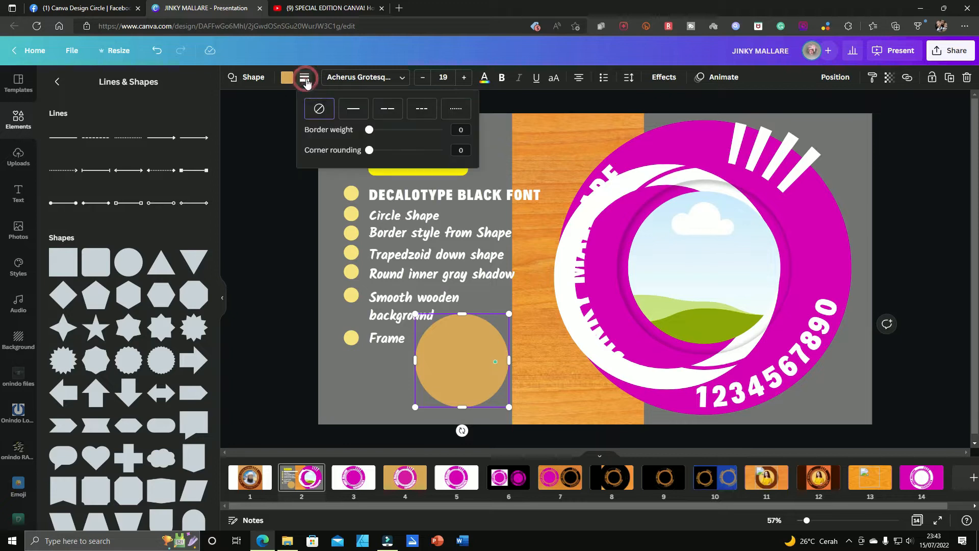
drag(371, 133, 386, 131)
drag(509, 313, 677, 135)
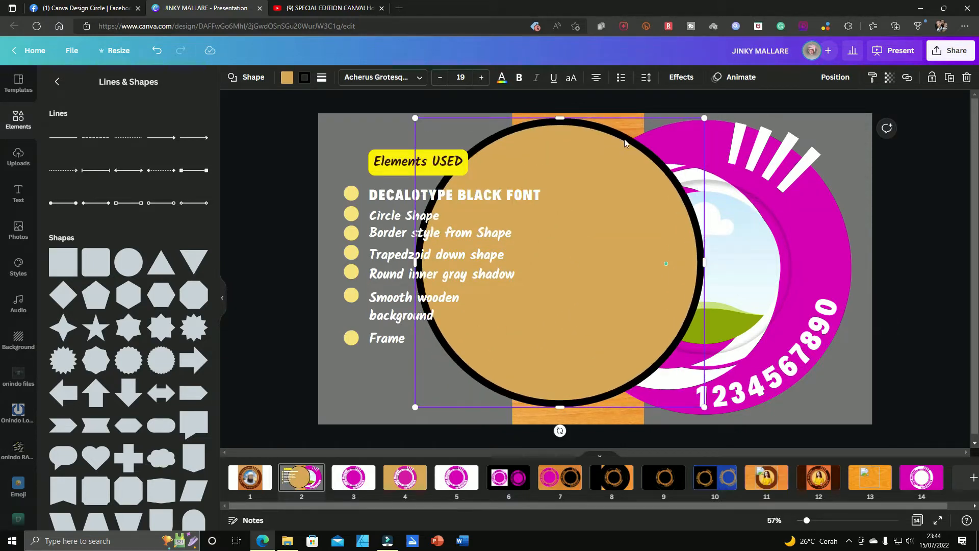
Step: Set the circle's border weight to 100 and remove its fill so that only the black ring remains
click(321, 77)
drag(404, 133, 473, 125)
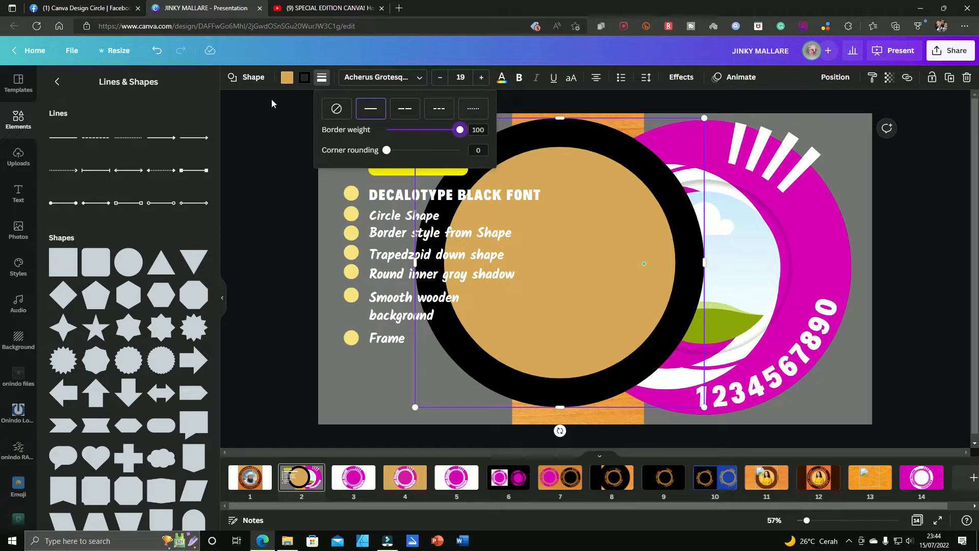
click(607, 263)
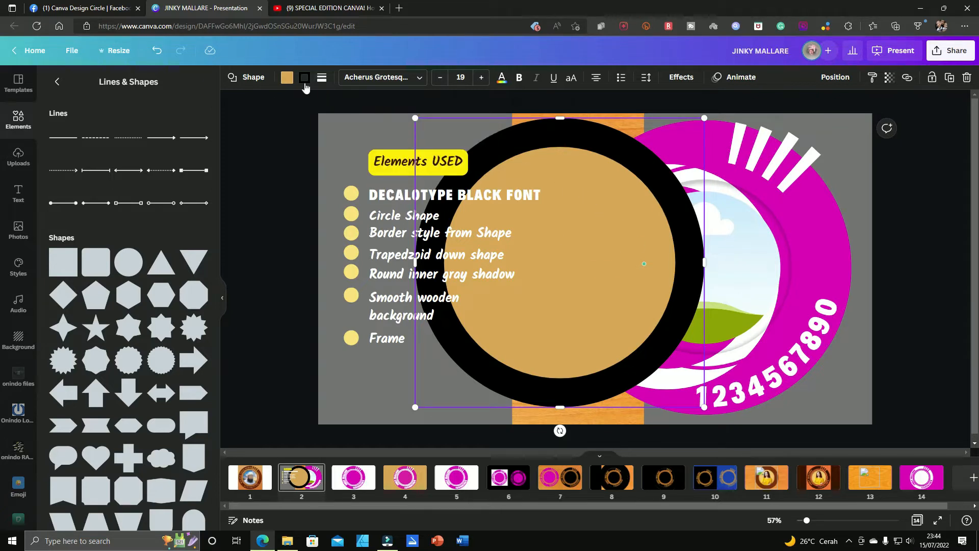
click(287, 80)
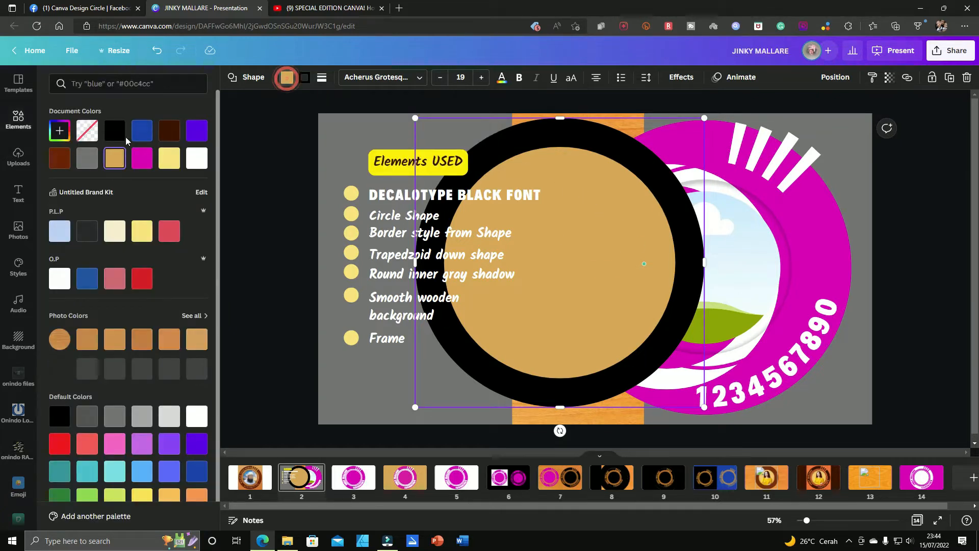
click(85, 134)
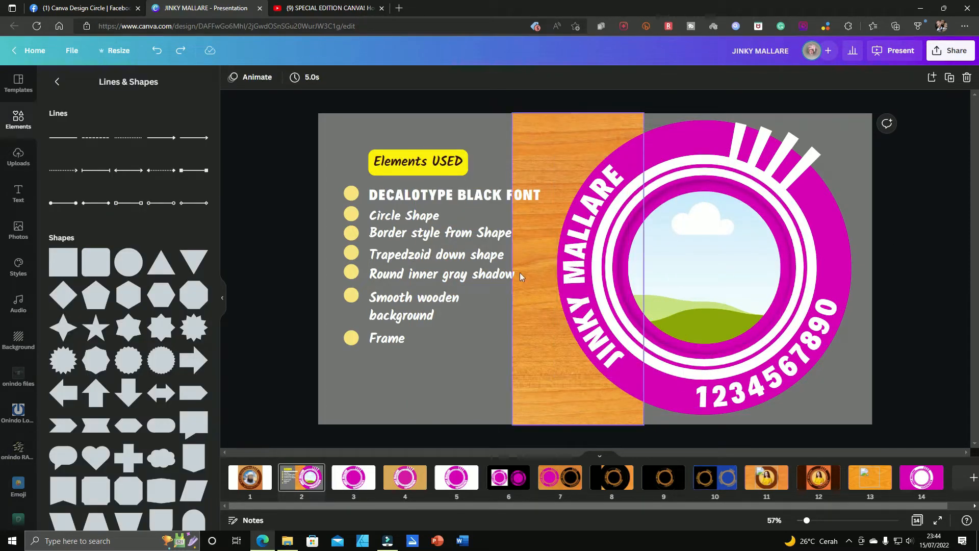
Step: Search the elements for "frame" and place the round frame over the wooden strip beside the logo
click(712, 171)
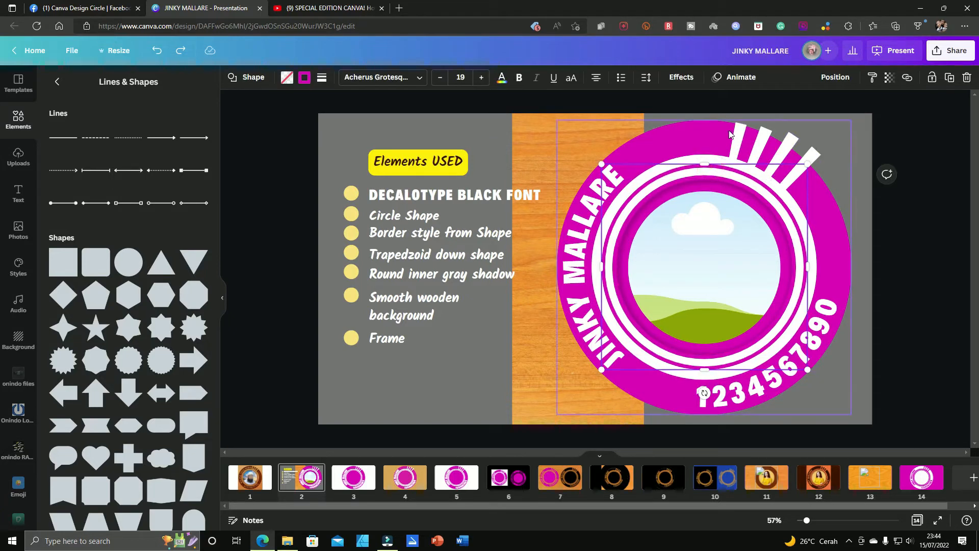
click(681, 258)
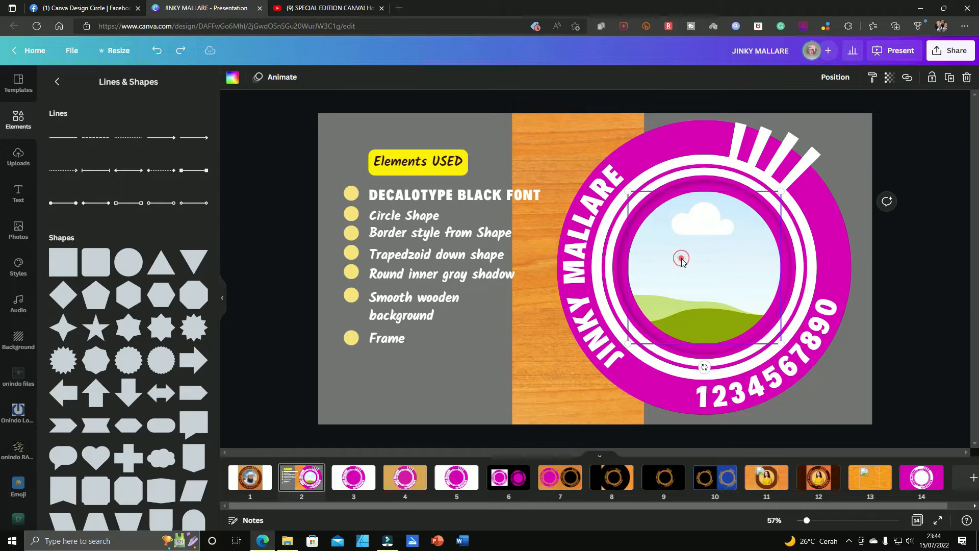
click(17, 119)
click(109, 83)
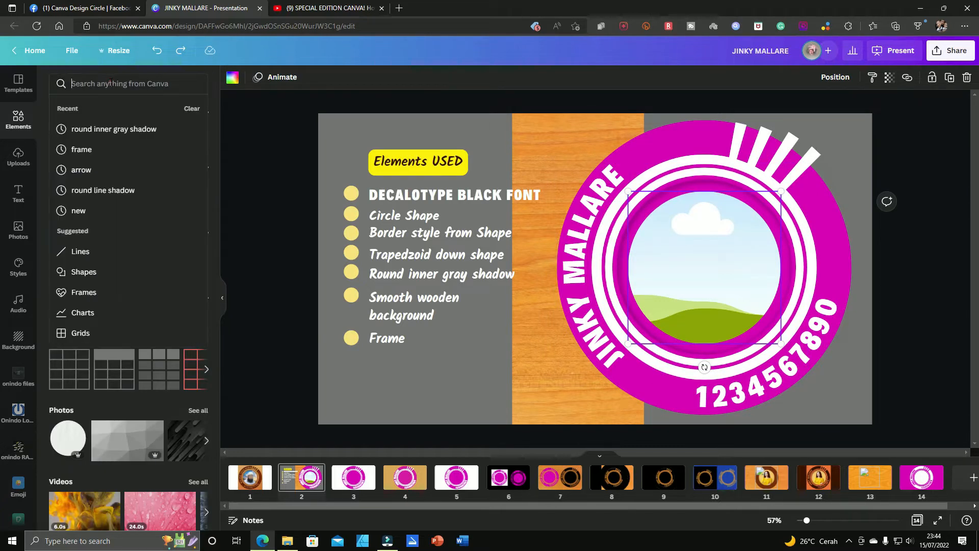
text(f)
text(rame)
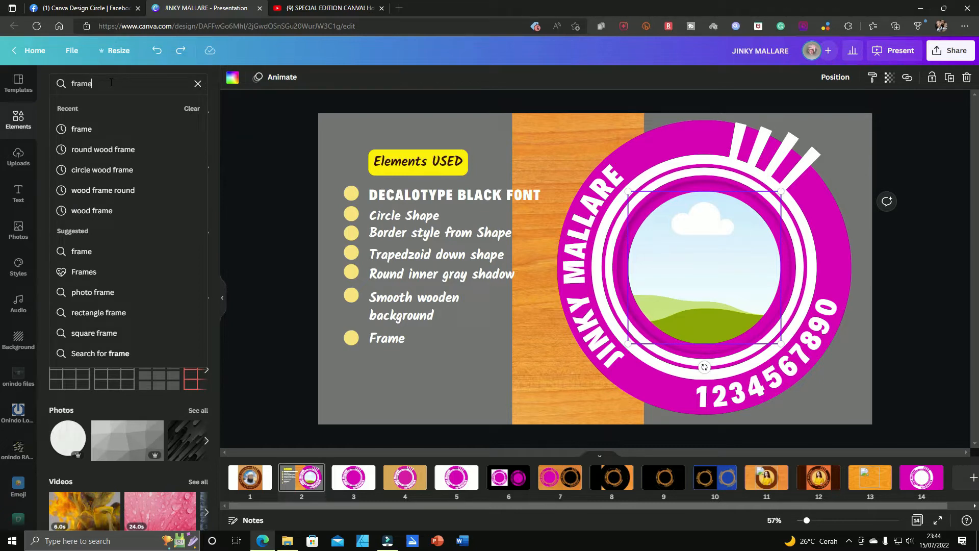
key(Return)
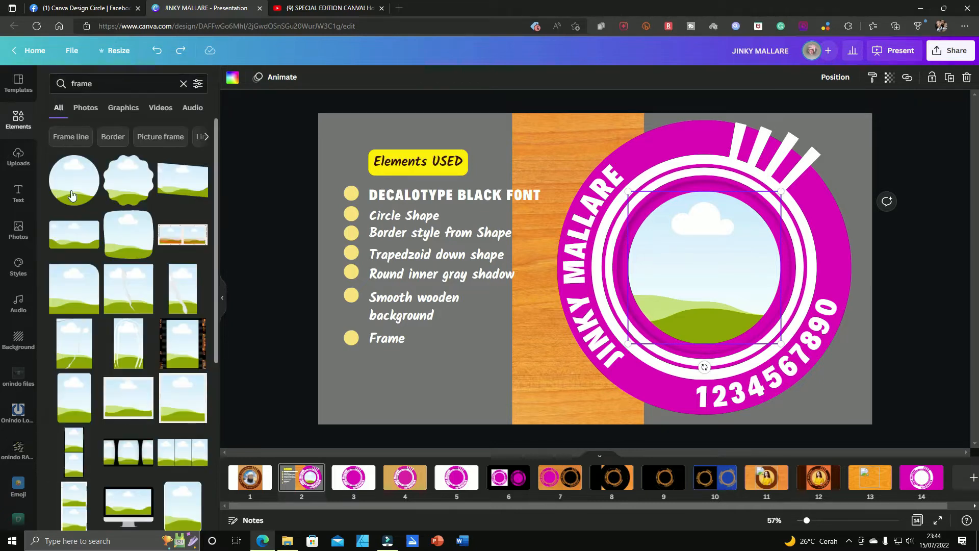
click(72, 195)
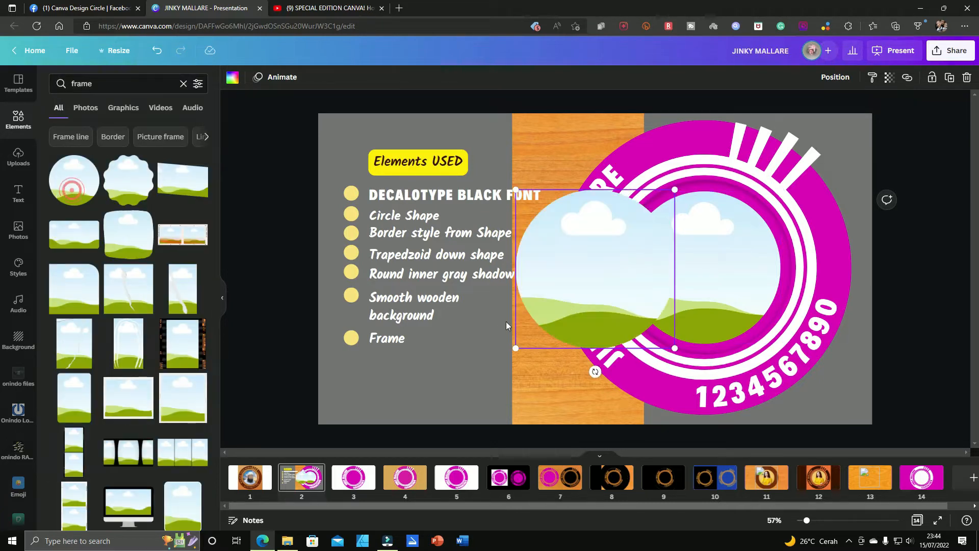
drag(575, 301, 493, 323)
Step: Fill the round frame with the photo of the family sitting against a white brick wall
click(18, 227)
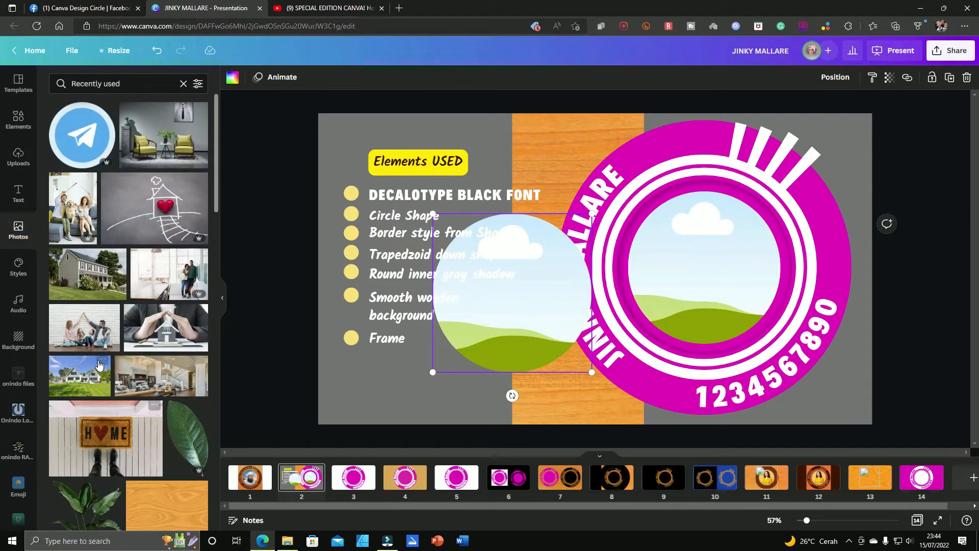
drag(89, 334, 460, 280)
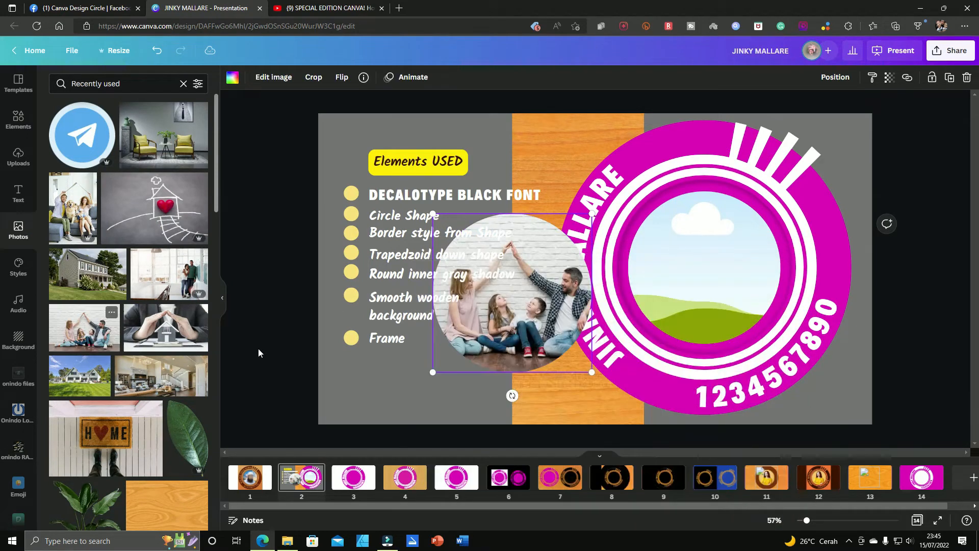
drag(523, 347, 554, 363)
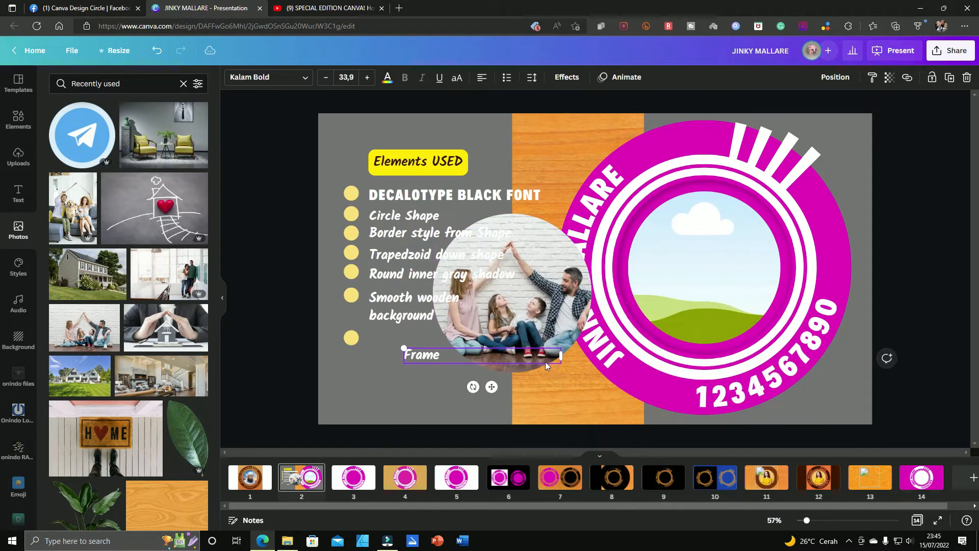
key(ctrl+z)
Step: Undo the added round frame and its family photo
drag(554, 301, 607, 312)
key(ctrl+z)
key(ctrl+z)
key(ctrl+z)
key(ctrl+z)
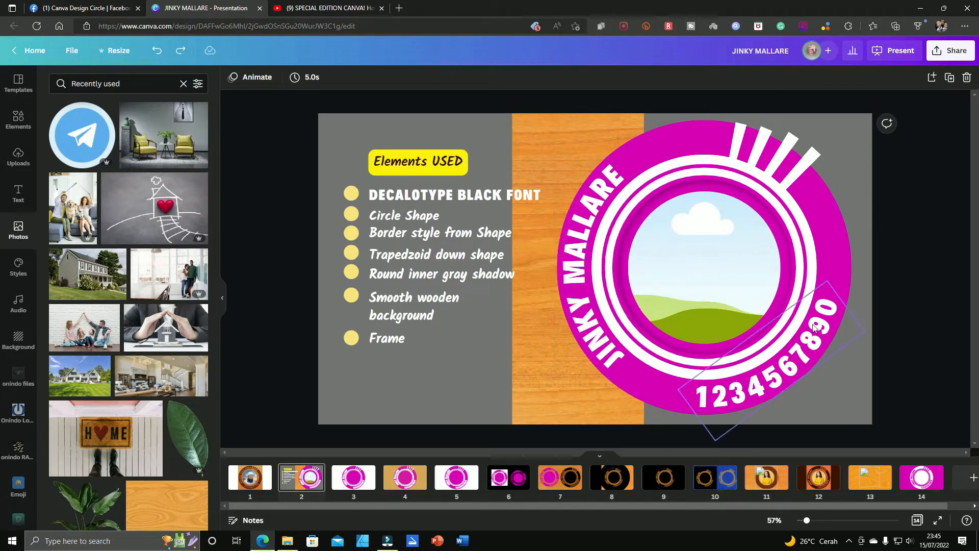
Step: Add a Trapezoid Down shape over the wooden strip and stretch it into a tall, narrow bar
click(738, 148)
click(134, 339)
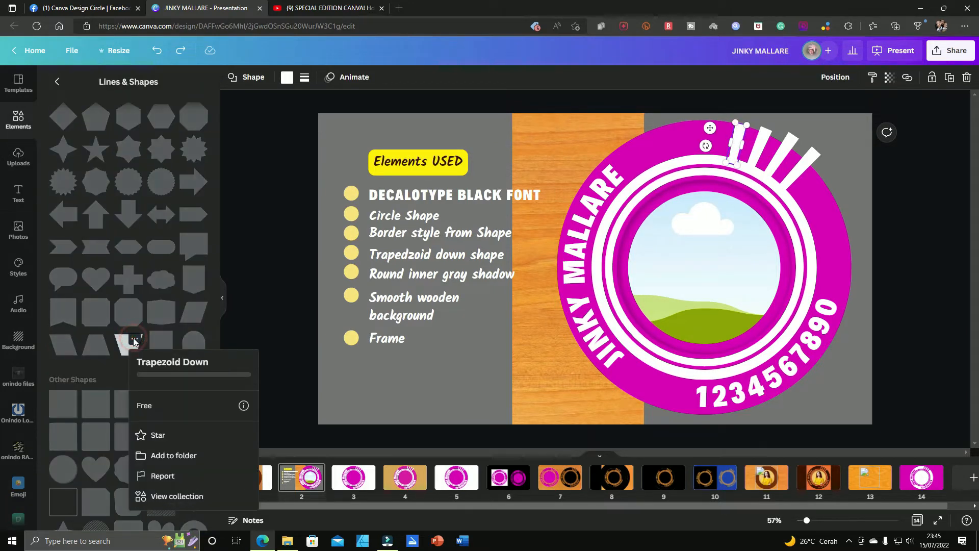
click(286, 337)
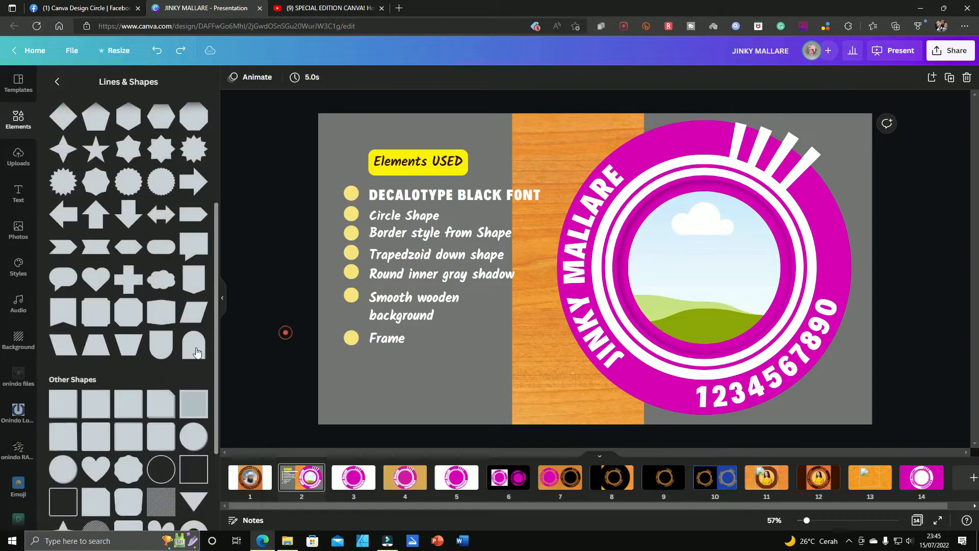
click(128, 344)
drag(598, 238, 560, 113)
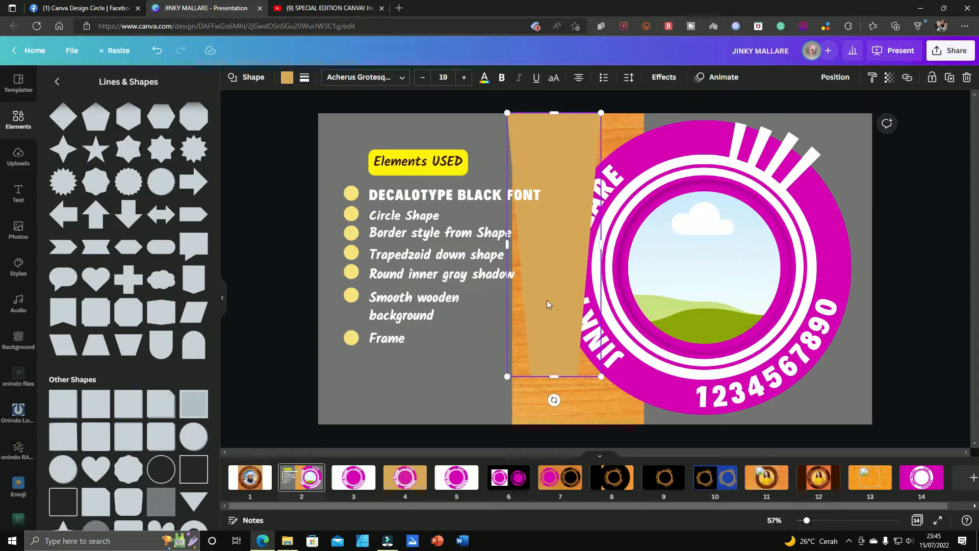
drag(551, 376, 553, 409)
Step: Try the trapezoid as a small tilted bar on the logo's ring above the curved number, and delete it
drag(583, 272, 674, 266)
drag(693, 403, 818, 222)
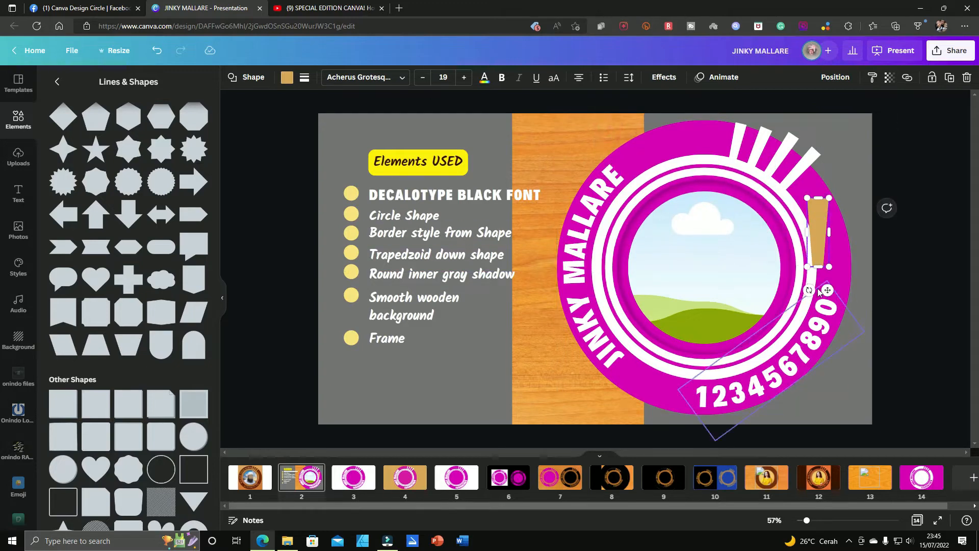
drag(807, 290, 766, 256)
drag(824, 231, 493, 342)
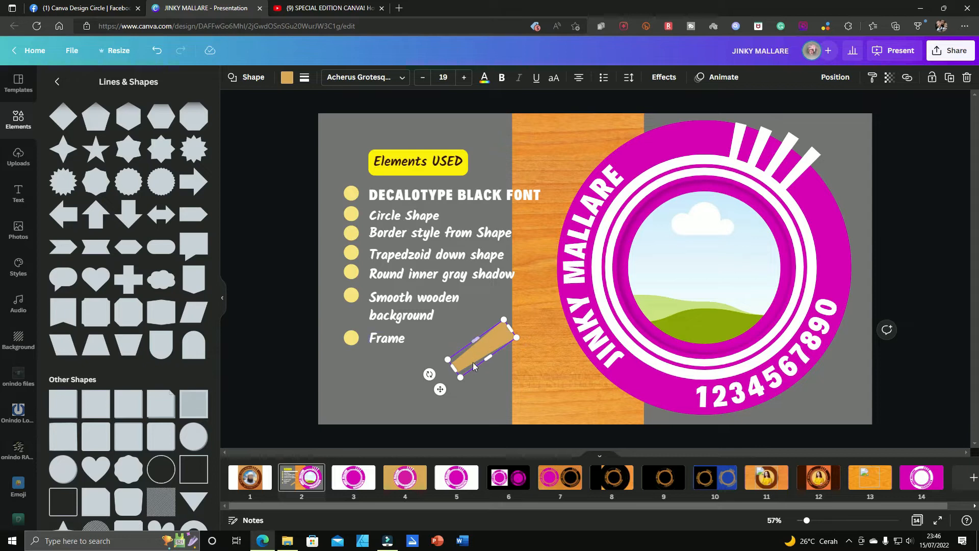
key(Delete)
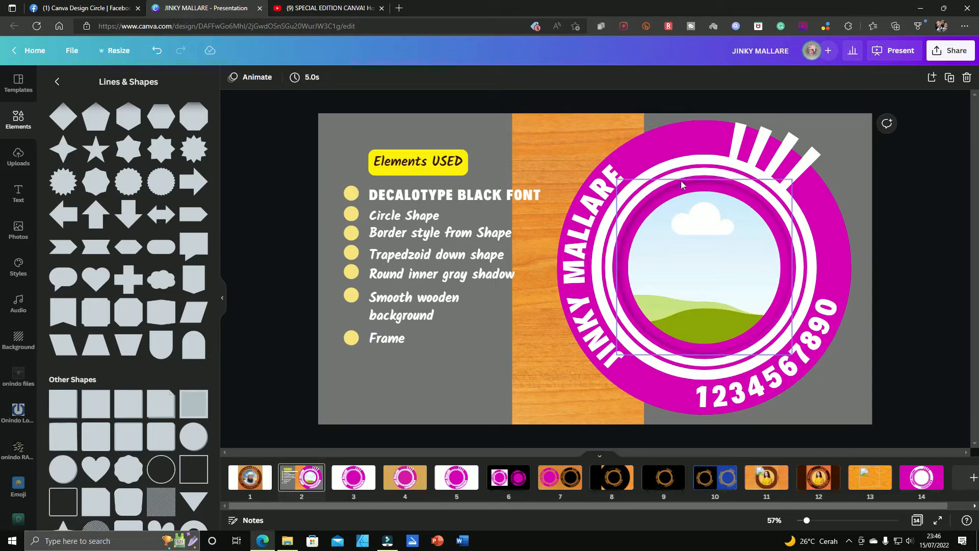
Step: Move the round inner shadow out of the logo to the lower part of the wooden strip
drag(689, 182, 536, 304)
key(ctrl+z)
click(697, 185)
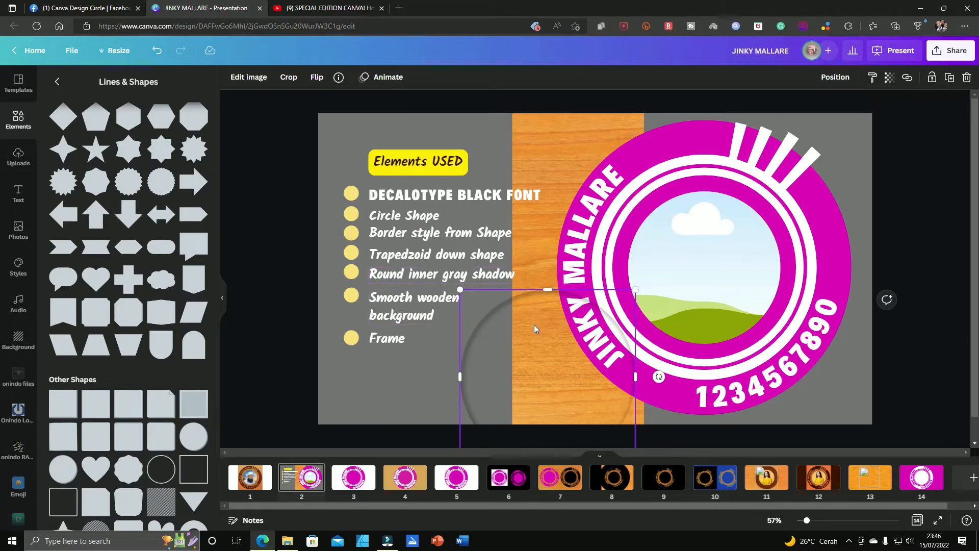
Step: Search the elements for "round inner gray shadow" and add the first shadow graphic to the page
click(19, 120)
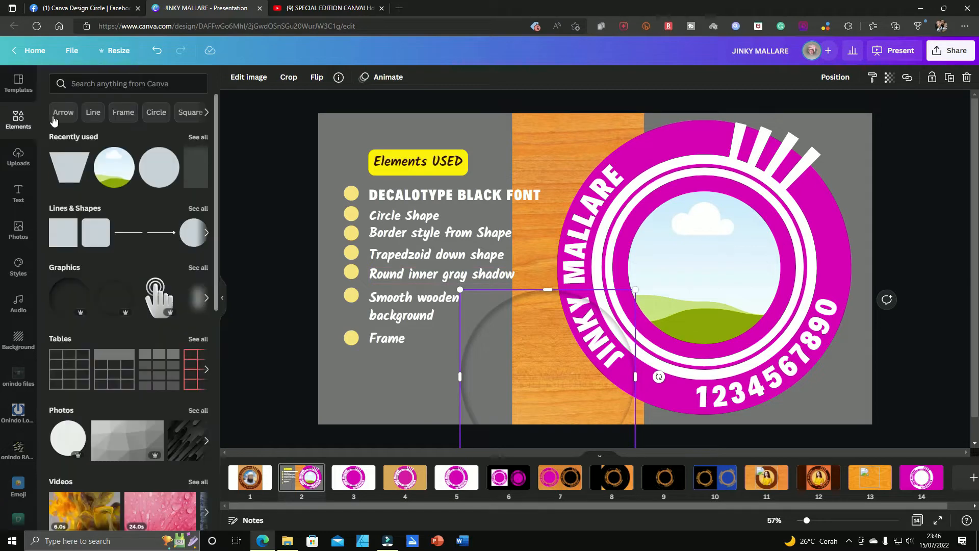
click(119, 83)
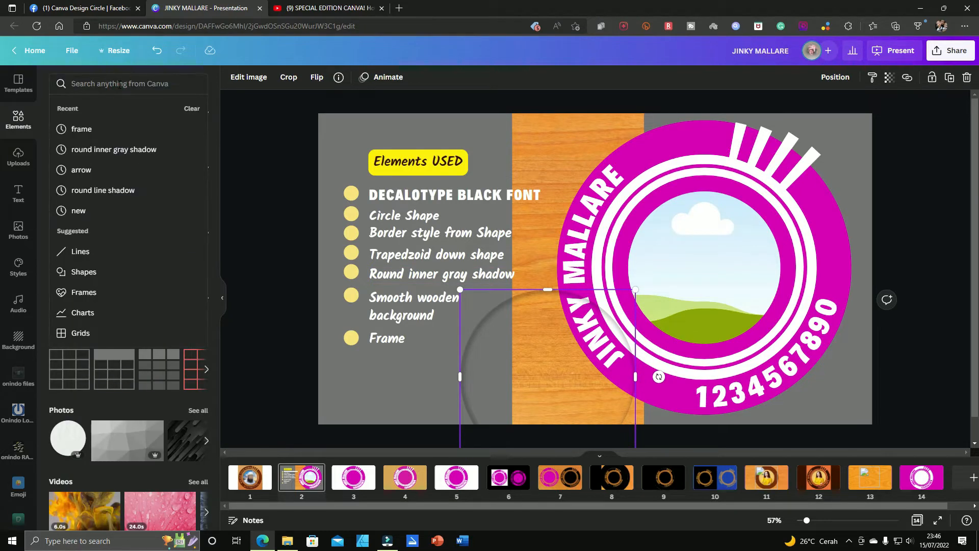
text(r)
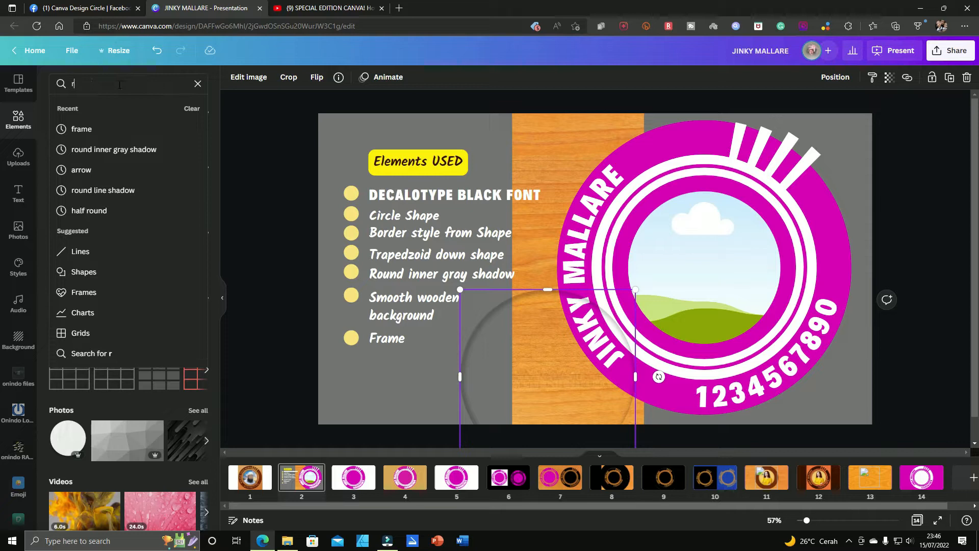
text(ound inner )
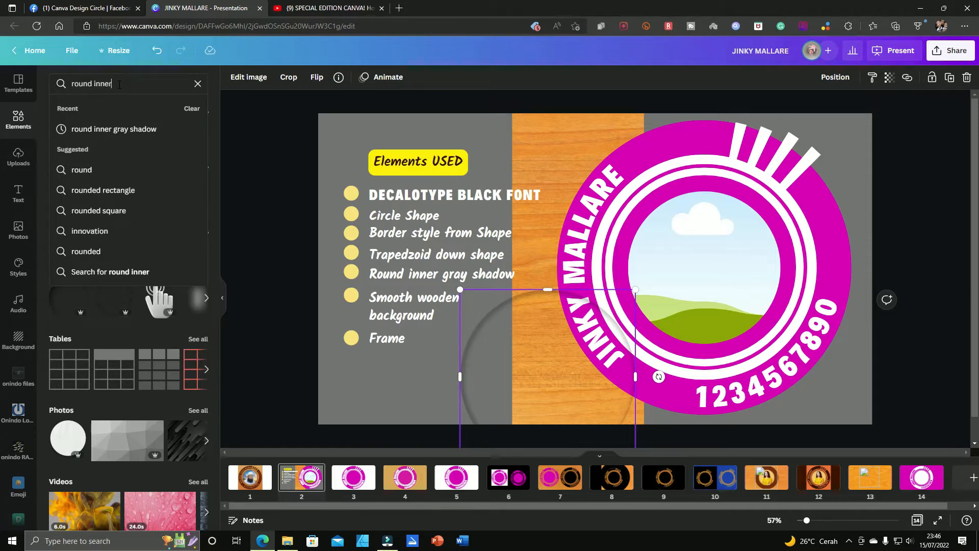
text(gray shado)
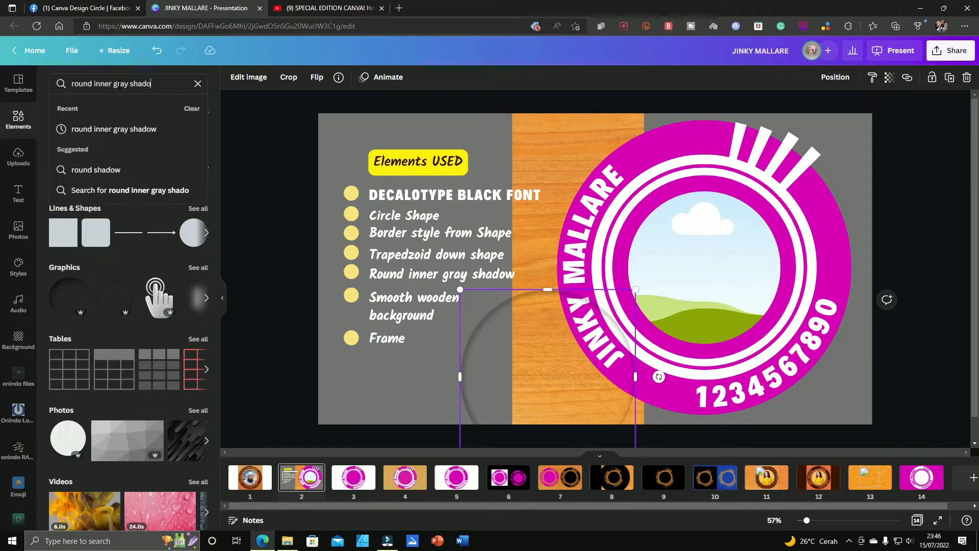
text(w)
key(Return)
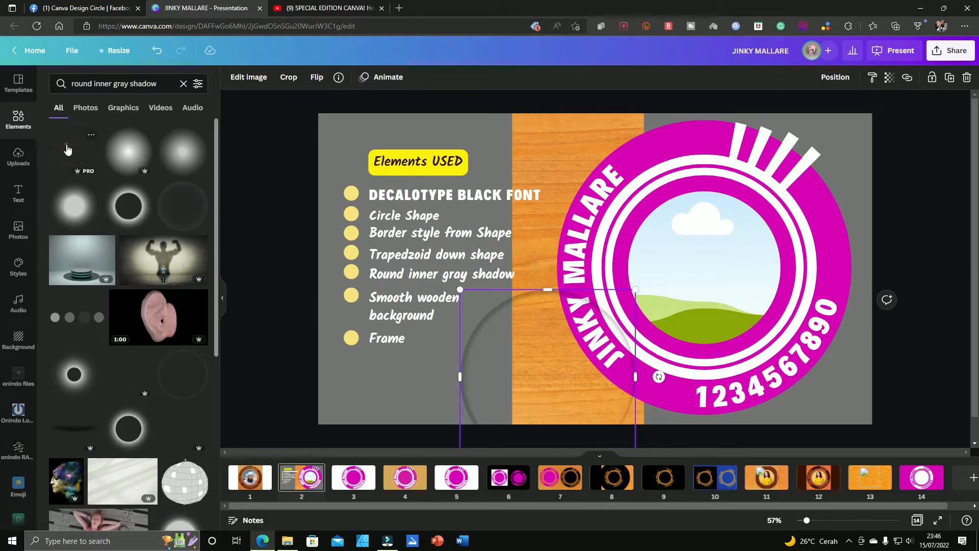
click(66, 149)
drag(544, 234, 210, 321)
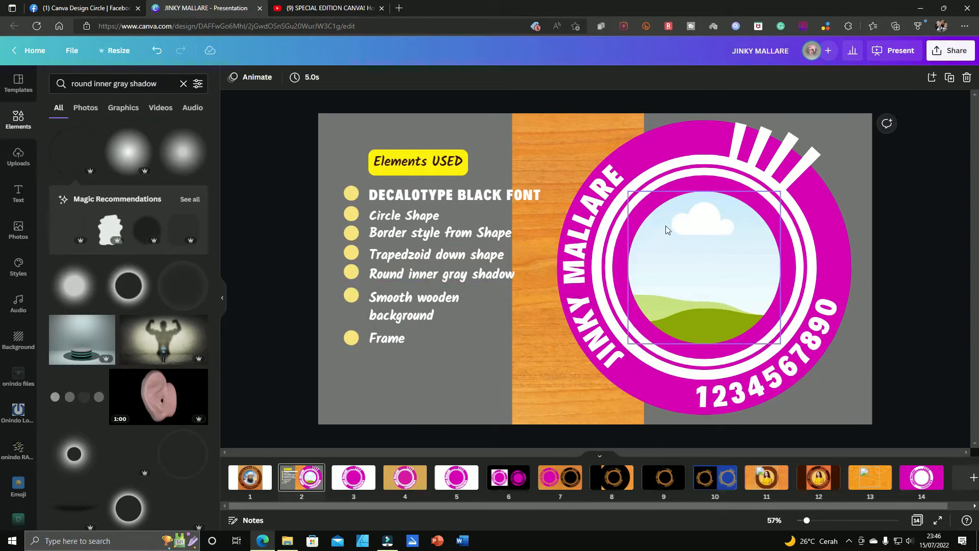
Step: Undo the shadow changes so that the original inner shadow is back in the logo's centre
key(ctrl+z)
key(ctrl+z)
key(ctrl+z)
key(ctrl+z)
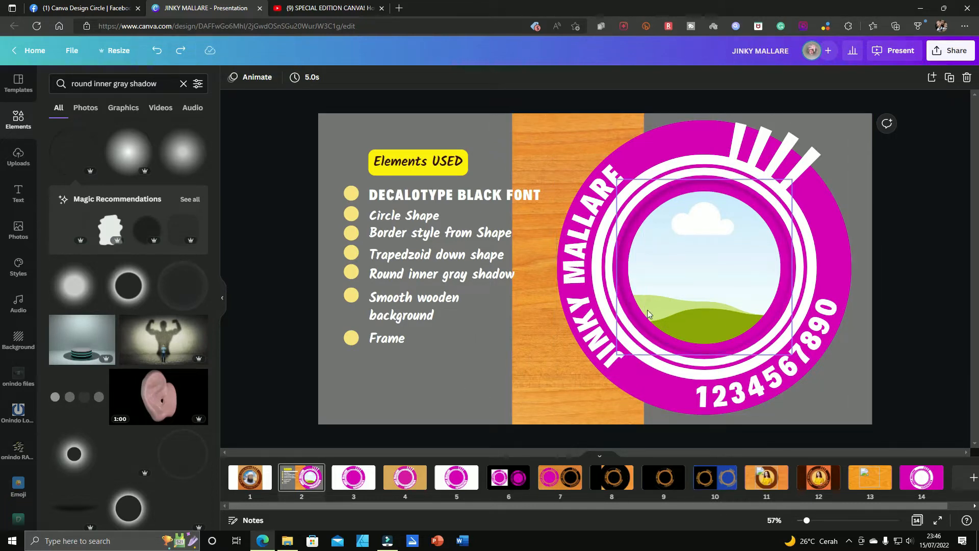
Step: View the magenta logo on page 3 and the wood-textured versions on page 10, and return to page 3
click(342, 487)
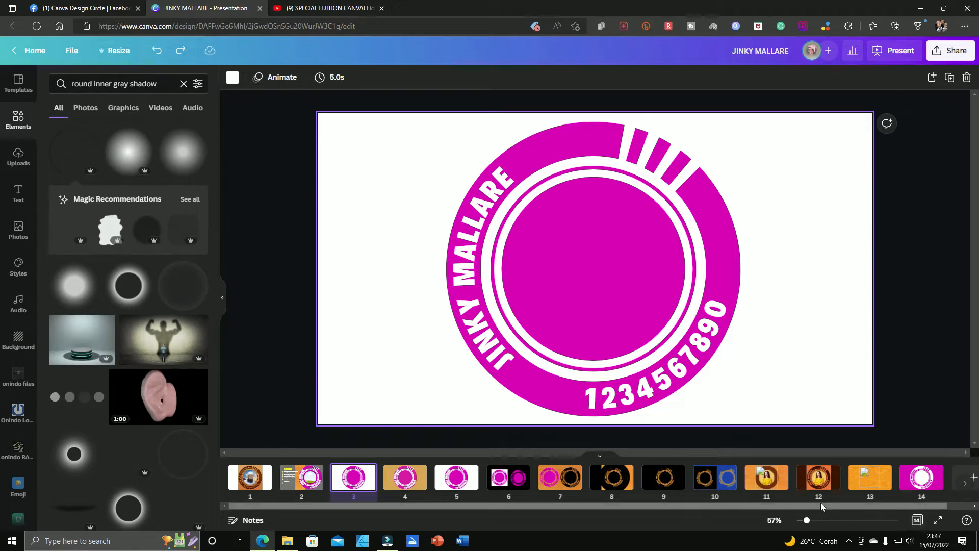
click(729, 480)
click(665, 280)
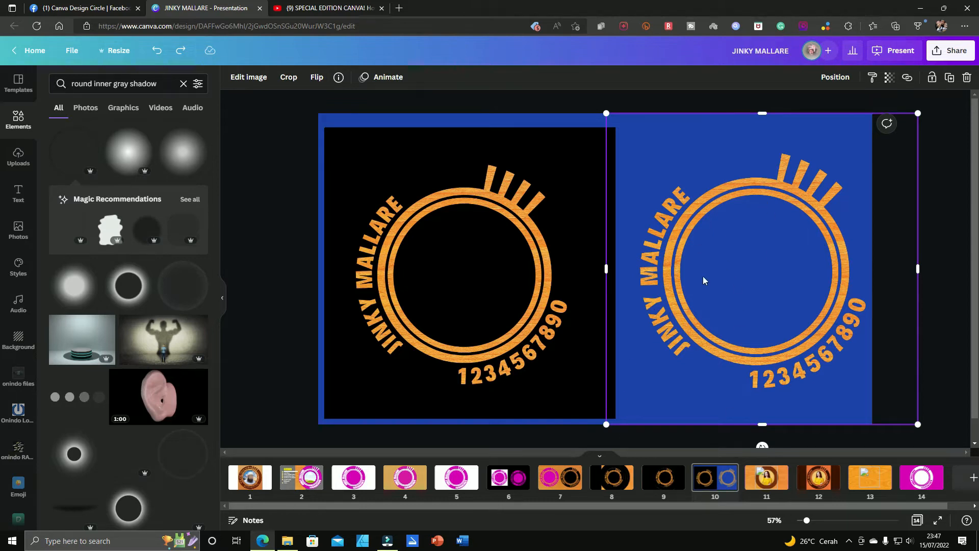
click(348, 480)
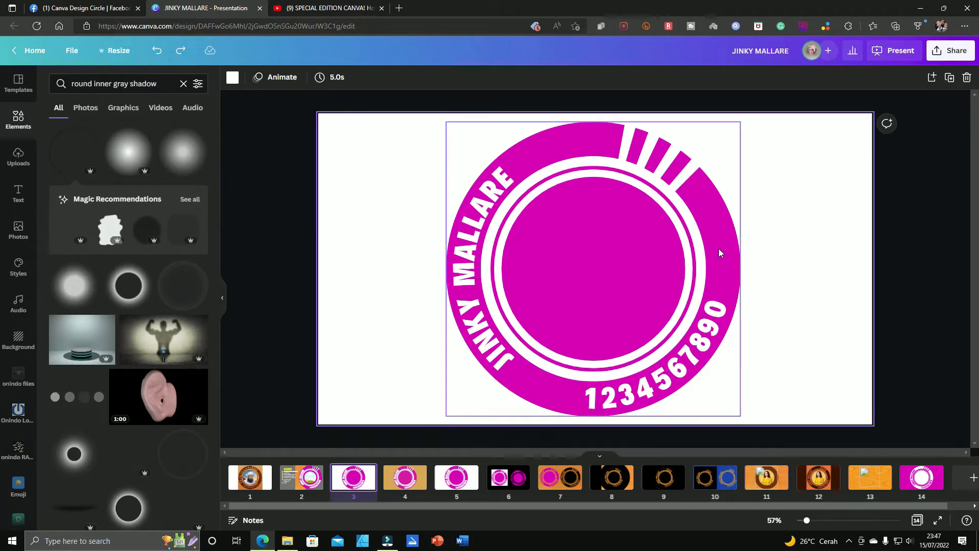
Step: Copy the large magenta base circle from the logo on page 2 and return to the reference logo on page 1
click(301, 479)
click(689, 122)
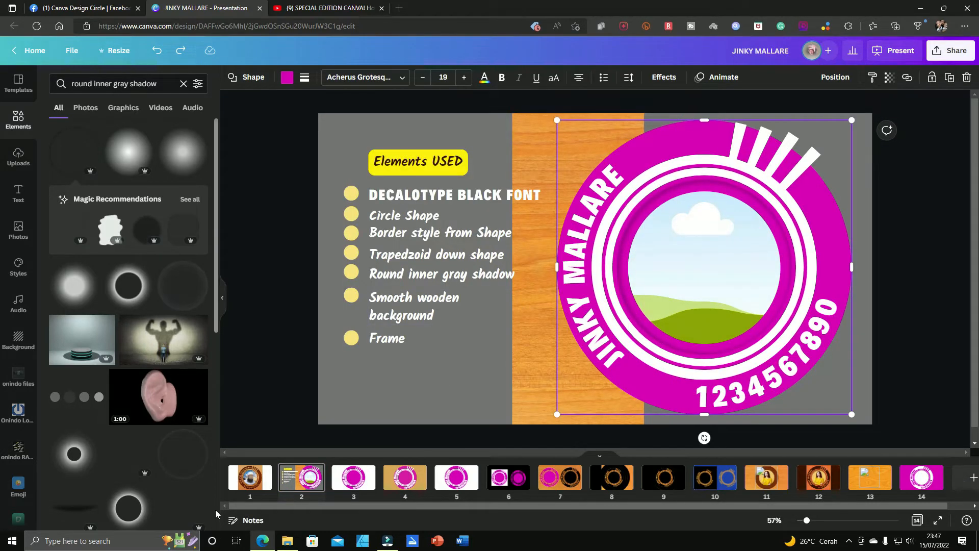
click(249, 479)
click(479, 300)
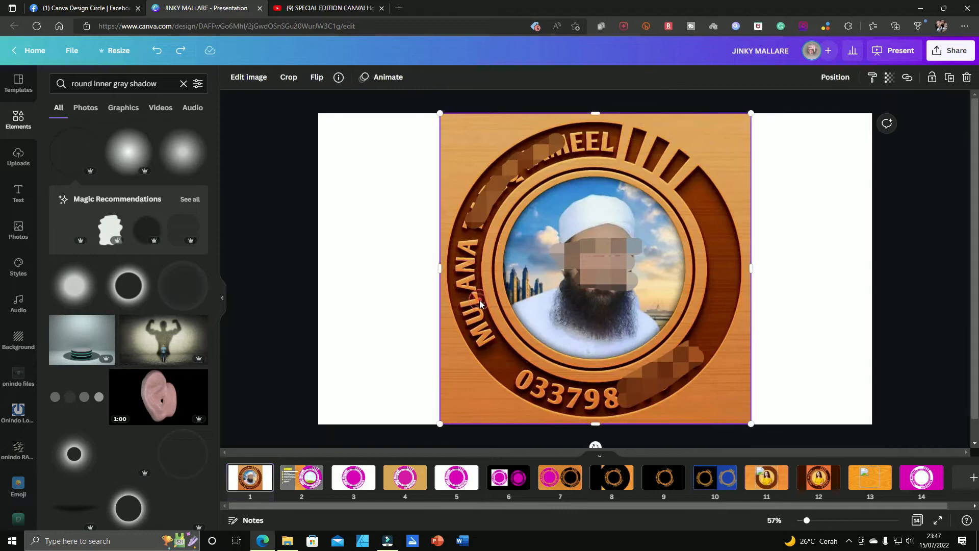
key(ctrl+v)
drag(643, 275, 529, 278)
key(ctrl+z)
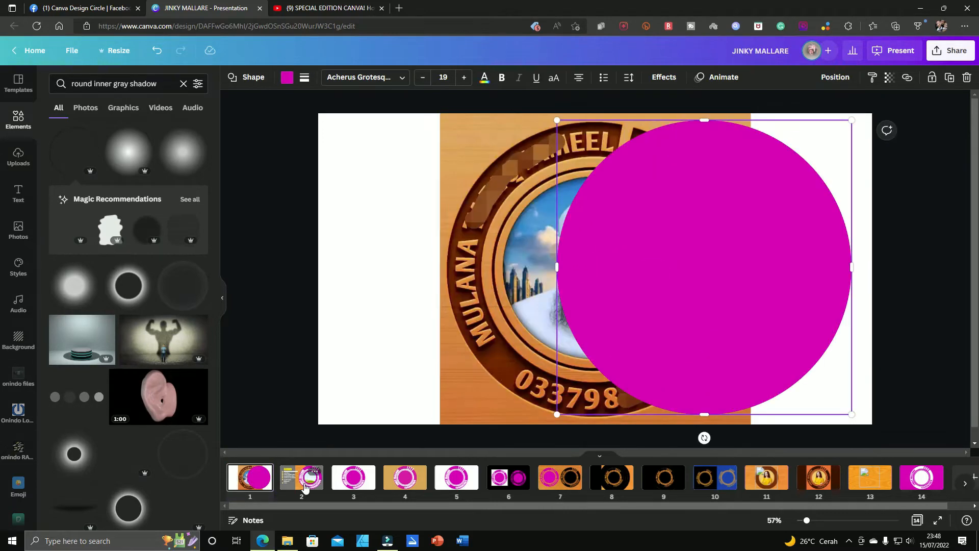
key(ctrl+z)
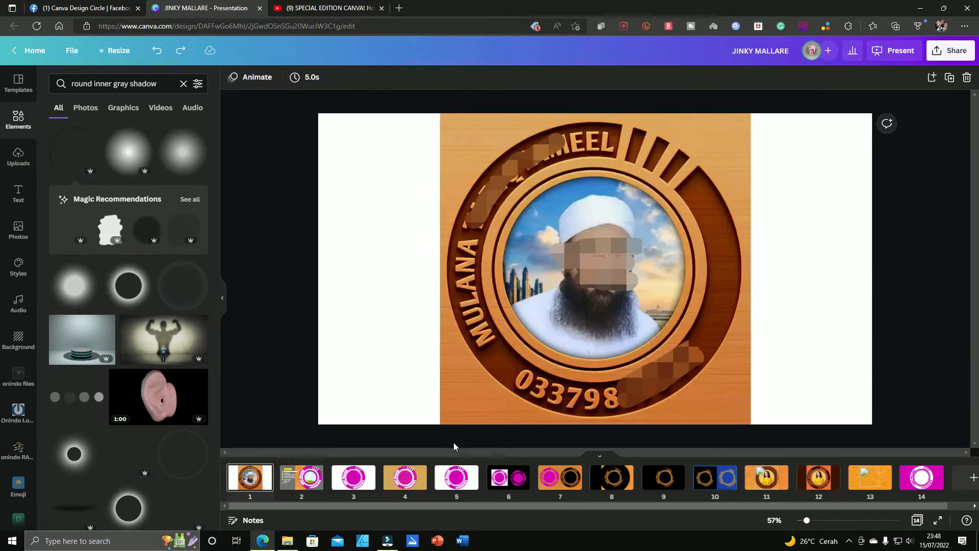
Step: Paste the magenta circle on page 1, align it over the carved reference logo and set its transparency to 59
key(ctrl+v)
drag(727, 290, 615, 290)
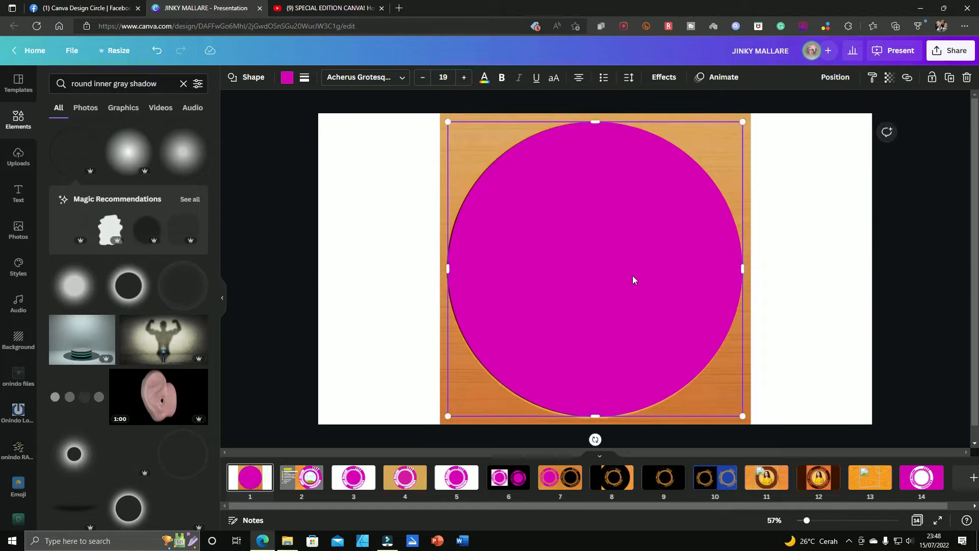
click(887, 78)
drag(885, 120, 844, 128)
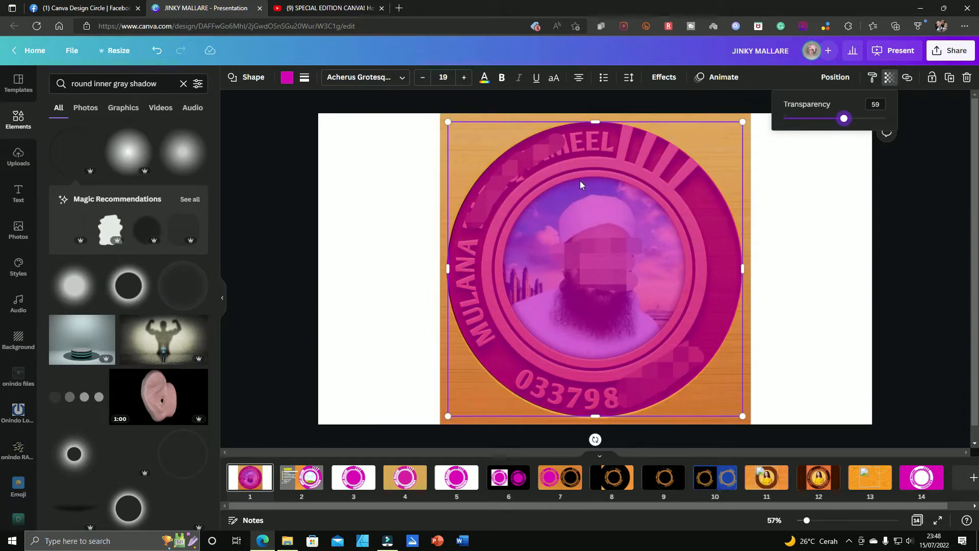
Step: Copy the white border ring from the logo on page 2 and place it around the reference portrait on page 1
click(310, 479)
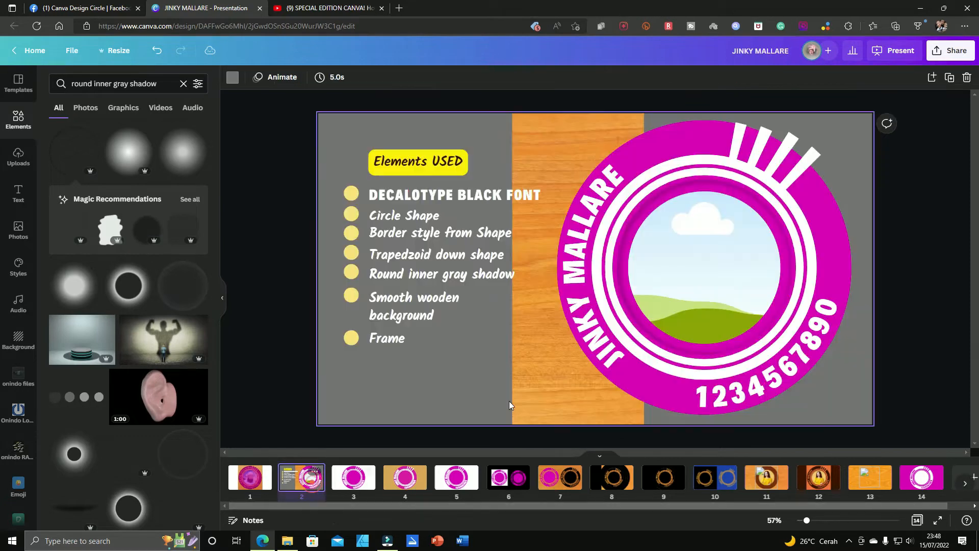
click(715, 156)
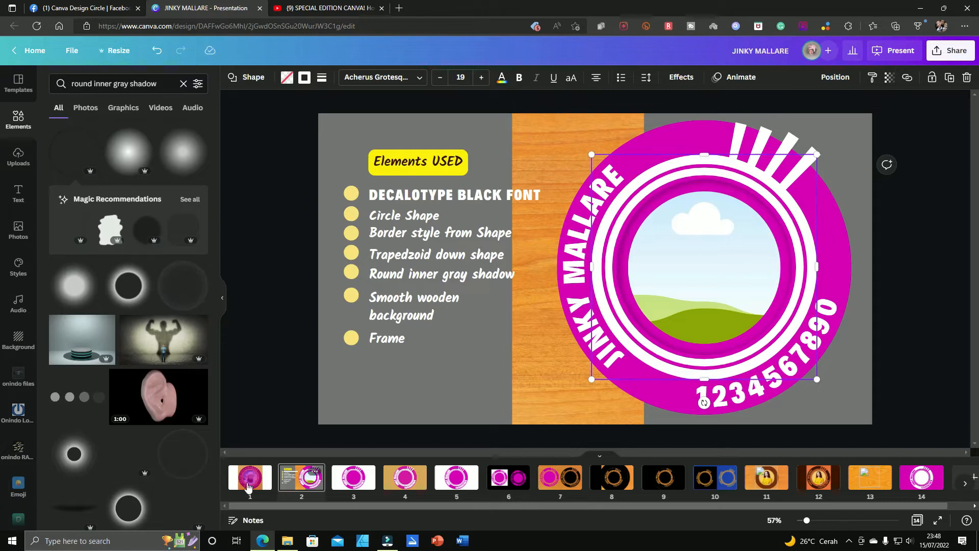
click(258, 463)
key(ctrl+v)
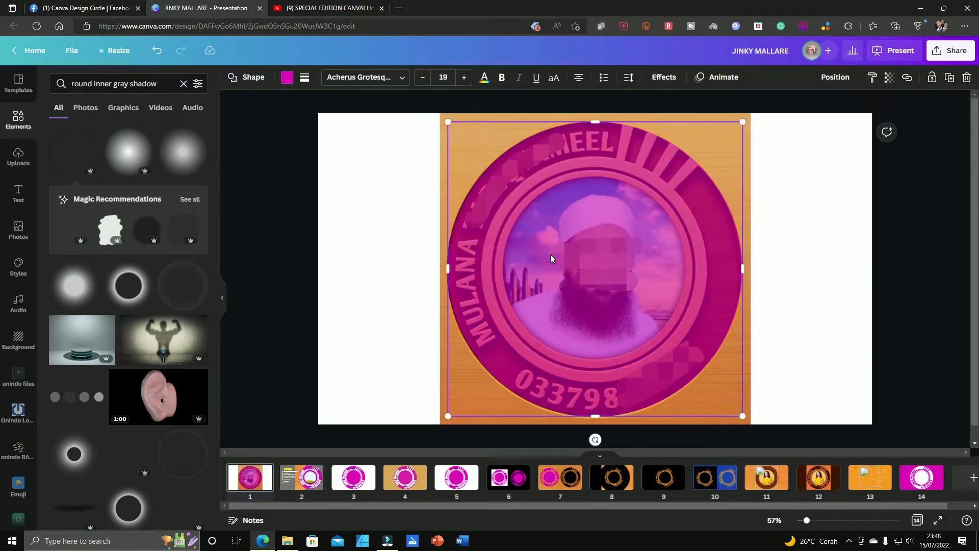
drag(608, 296, 500, 298)
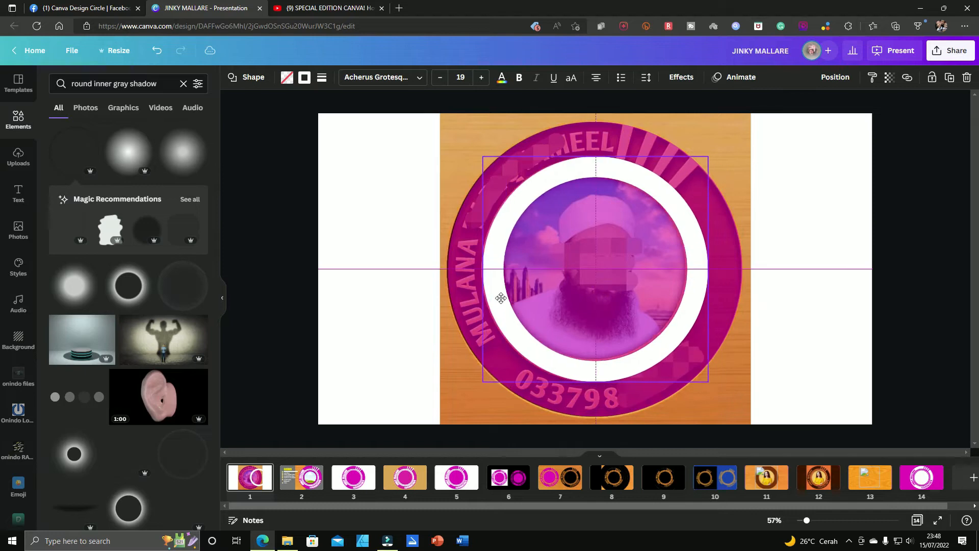
Step: Make the white ring semi-transparent and align it with the reference logo's inner ring
click(890, 77)
drag(884, 118, 846, 125)
drag(698, 245, 696, 241)
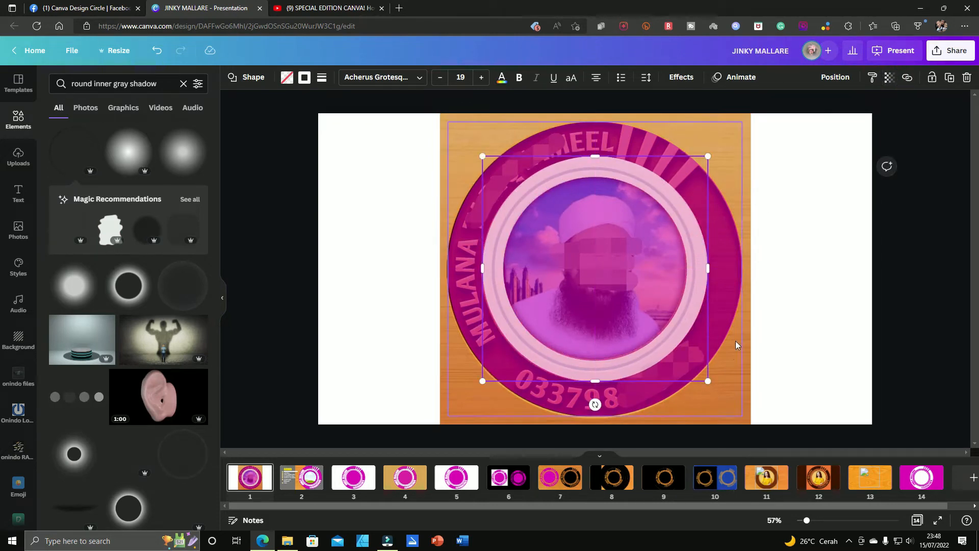
drag(707, 381, 708, 381)
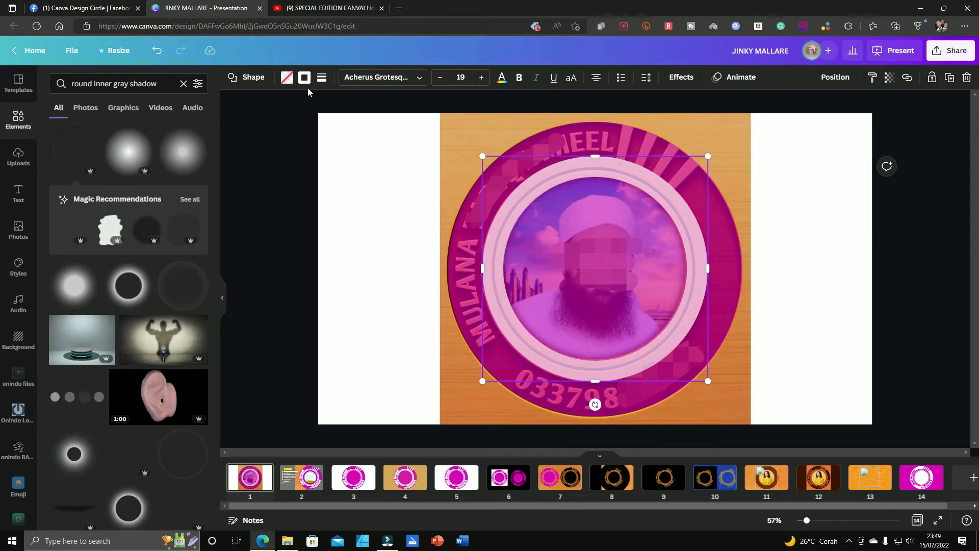
Step: Set the white ring's border weight to 77
click(322, 77)
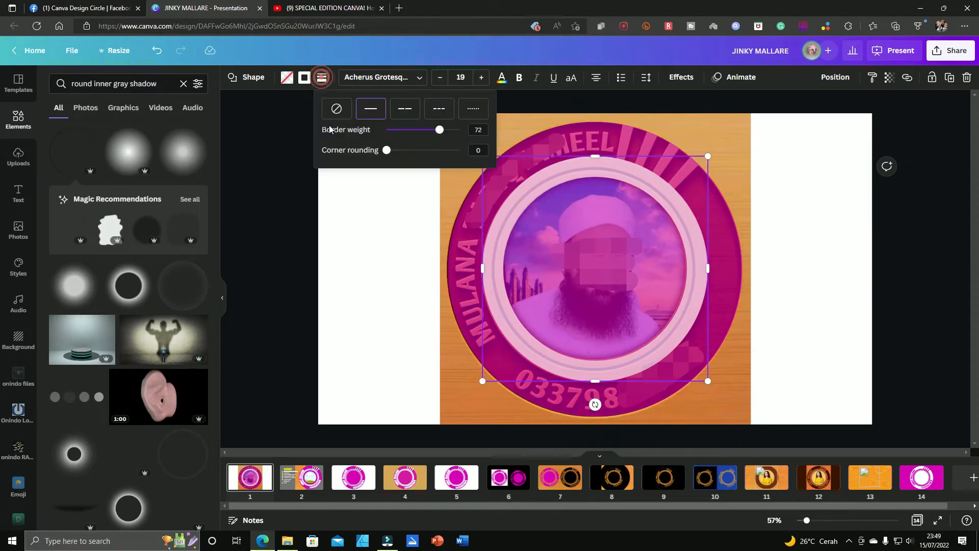
drag(439, 131, 443, 134)
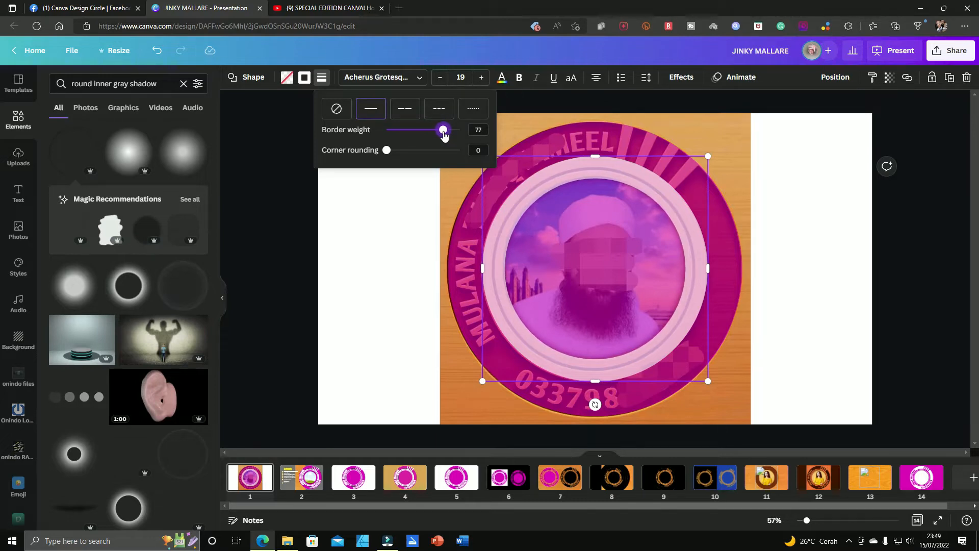
click(393, 230)
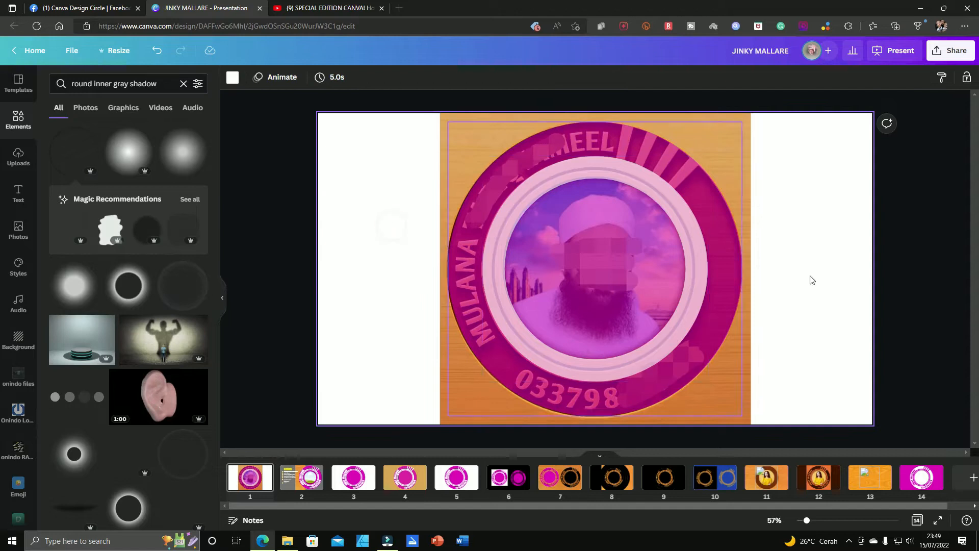
Step: Copy the thin magenta ring from page 2 and centre it inside the white ring on page 1
click(316, 486)
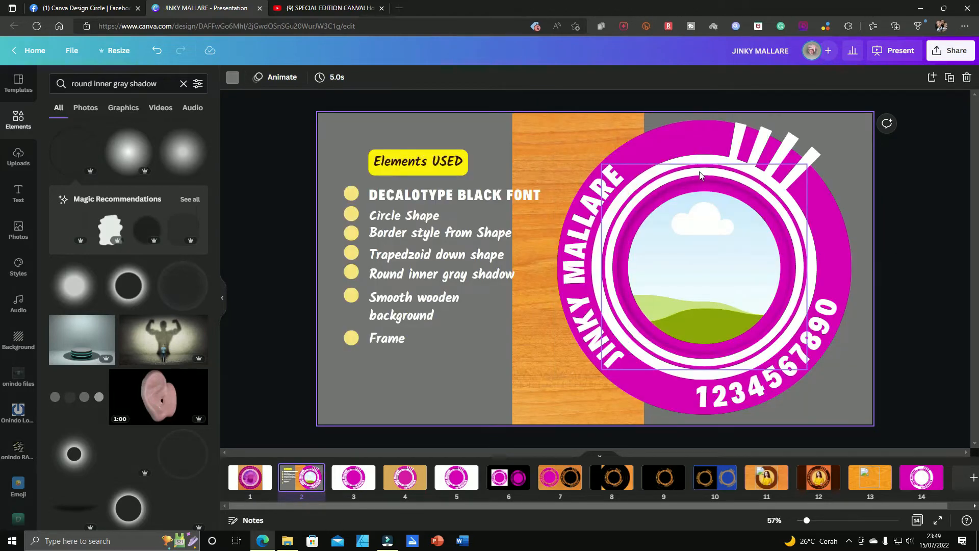
click(700, 174)
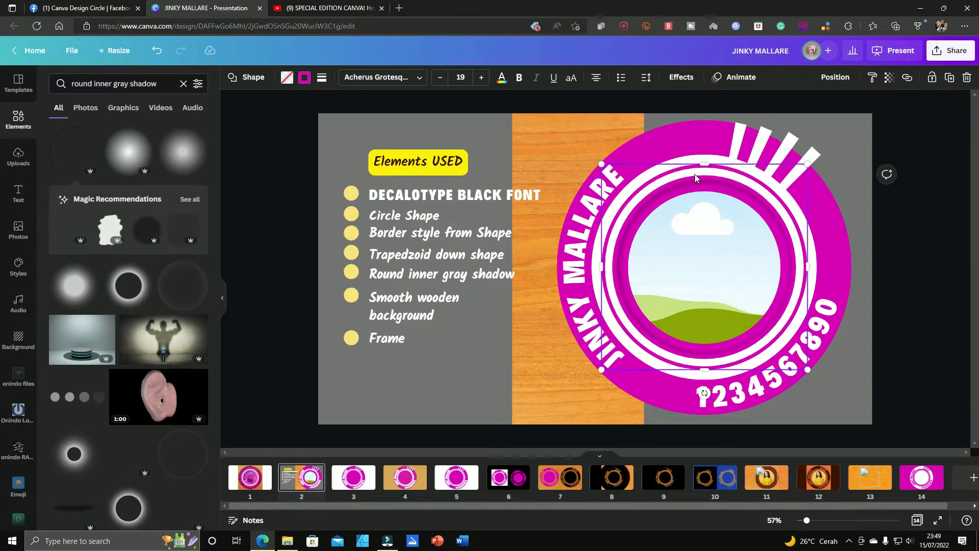
click(237, 474)
click(560, 237)
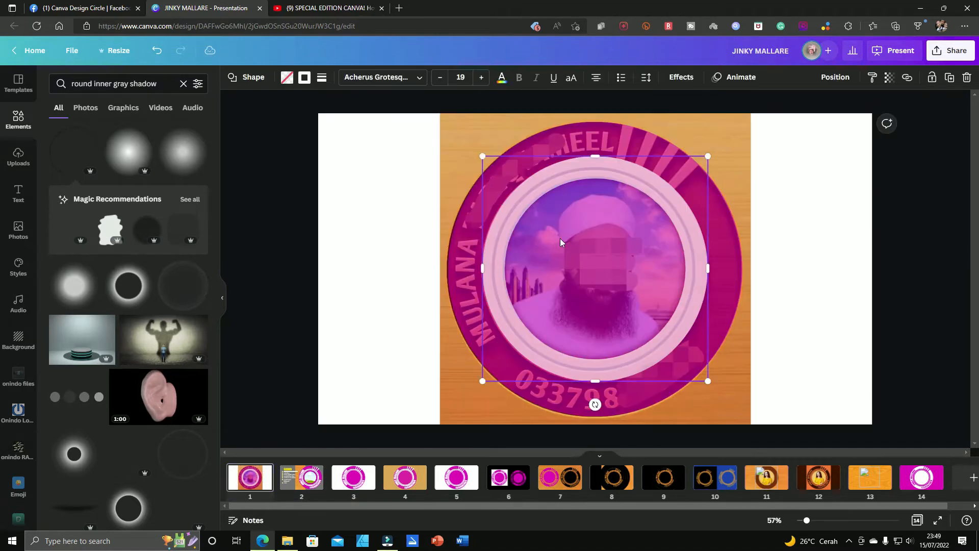
drag(560, 237, 696, 254)
drag(773, 281, 662, 282)
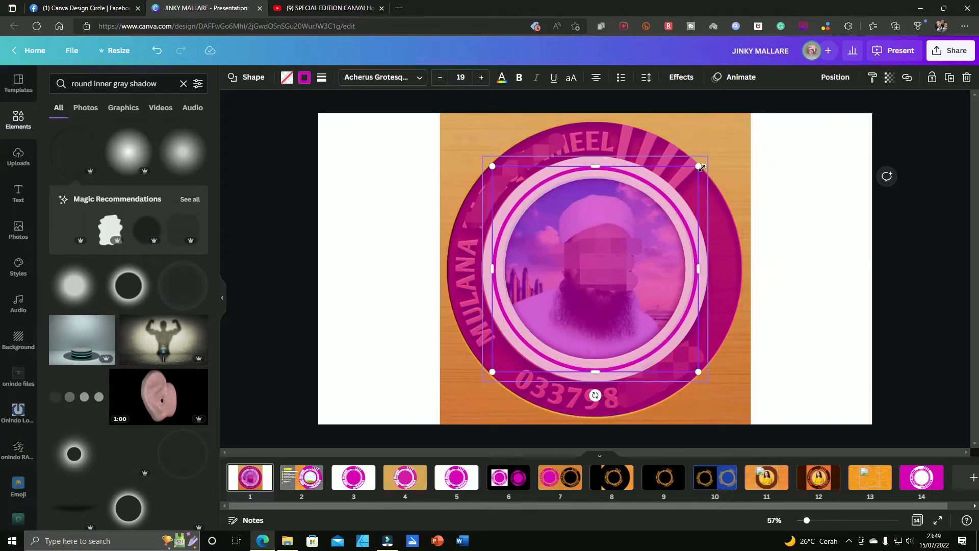
Step: Resize the thin magenta ring to about 709 × 709 to fit the reference logo's groove
drag(700, 168, 699, 168)
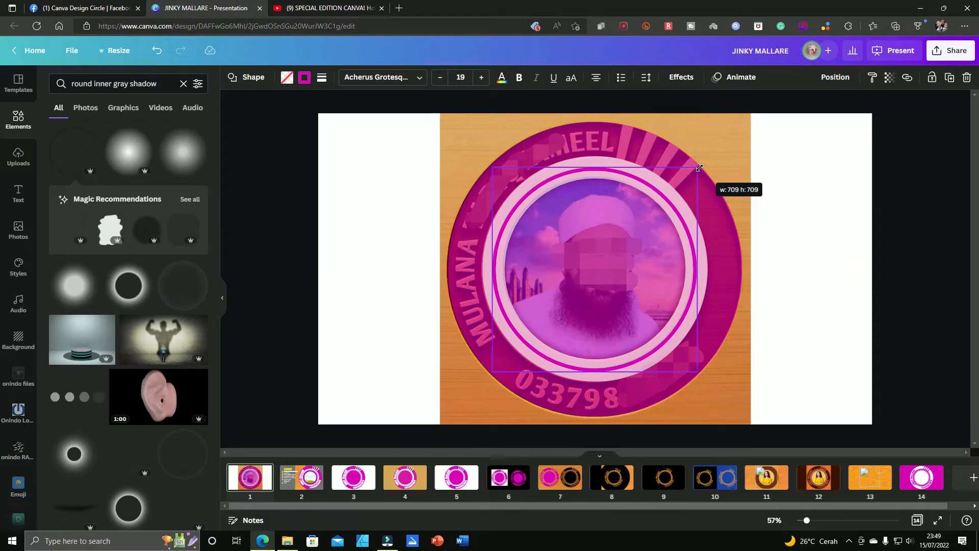
drag(699, 168, 699, 167)
click(793, 201)
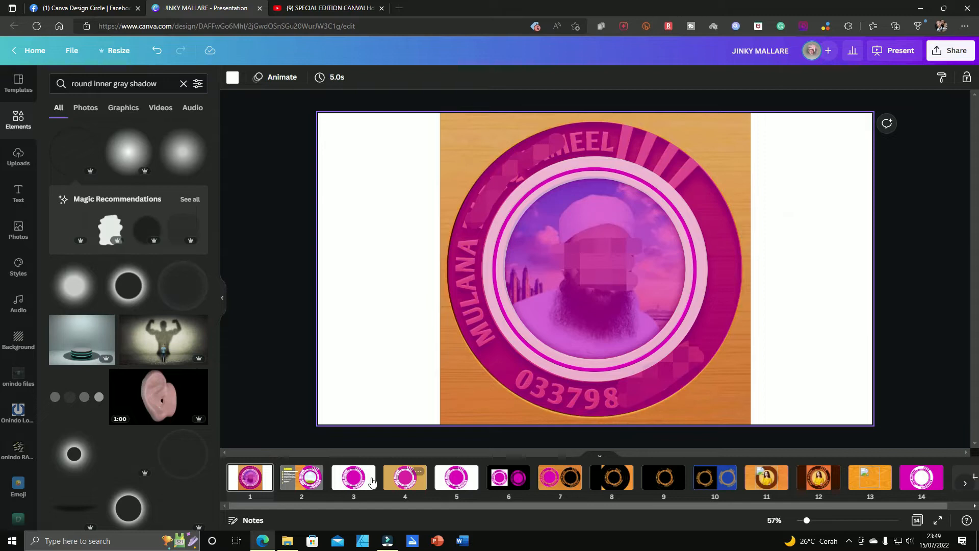
Step: Copy the curved name text from page 2 and place it along the left arc of the logo on page 1
click(315, 486)
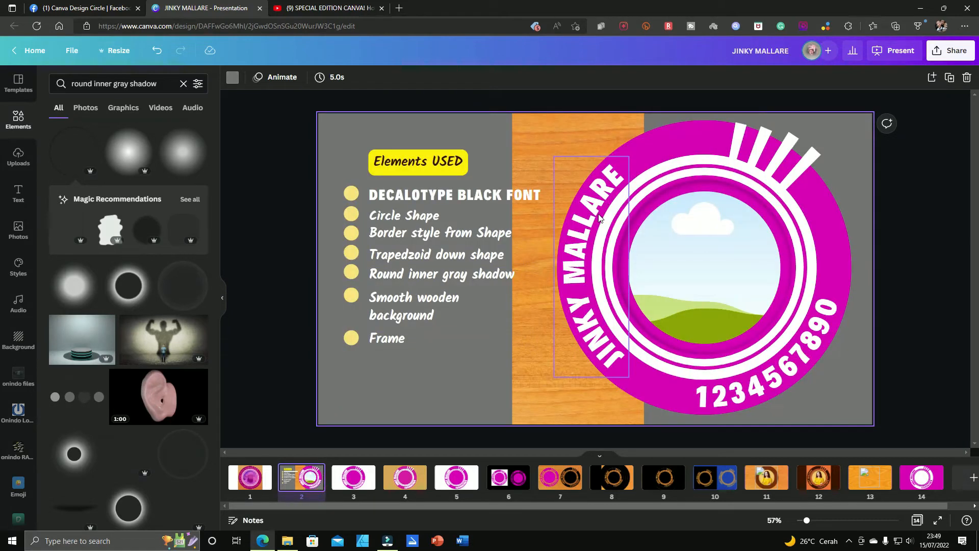
click(599, 216)
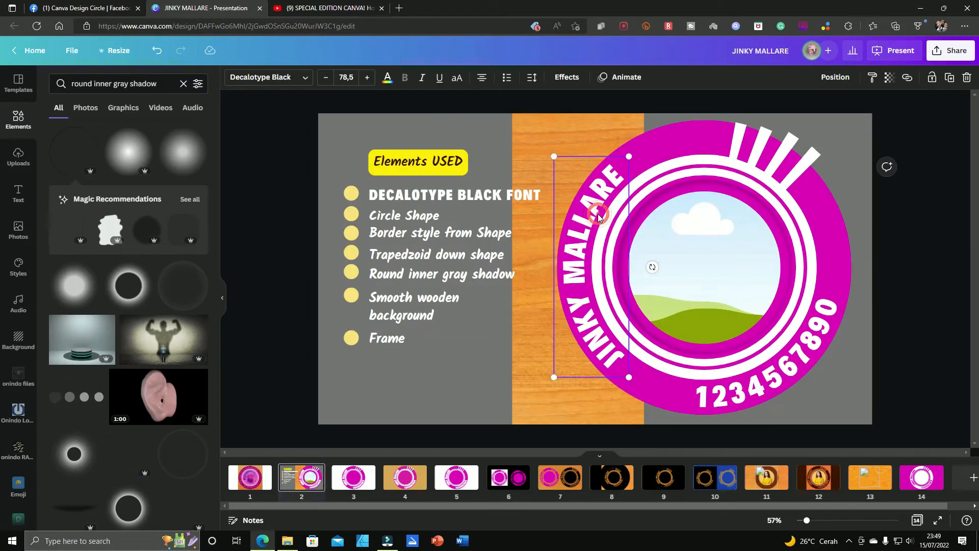
click(251, 476)
click(468, 272)
key(ctrl+v)
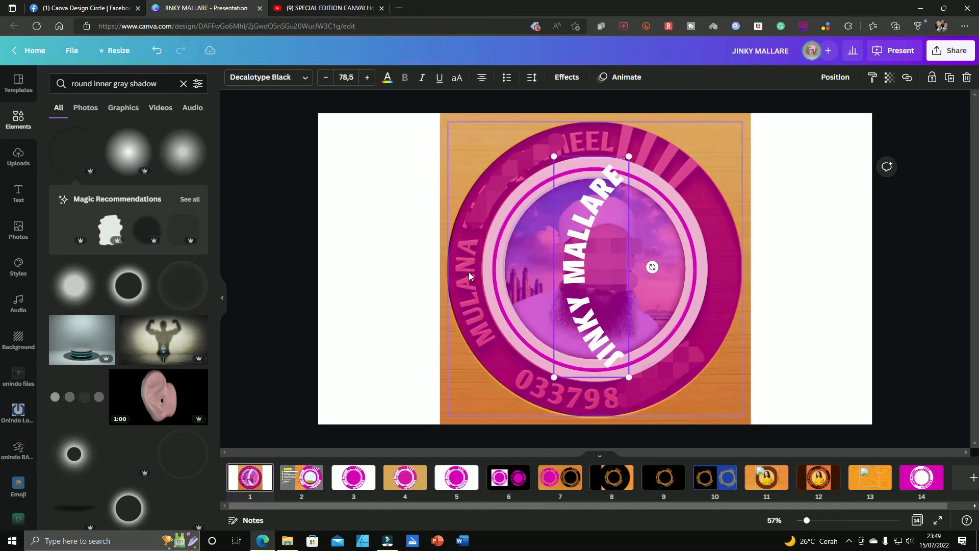
drag(579, 271, 466, 273)
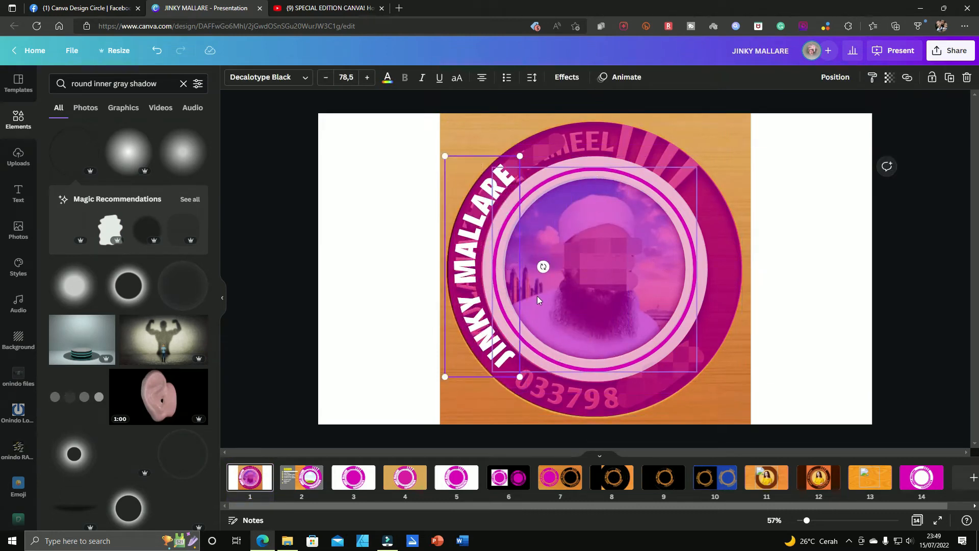
Step: Nudge the curved name text slightly down and to the right within the magenta band
key(Down)
key(Down)
key(Down)
key(Down)
key(Down)
key(Right)
key(Right)
key(Right)
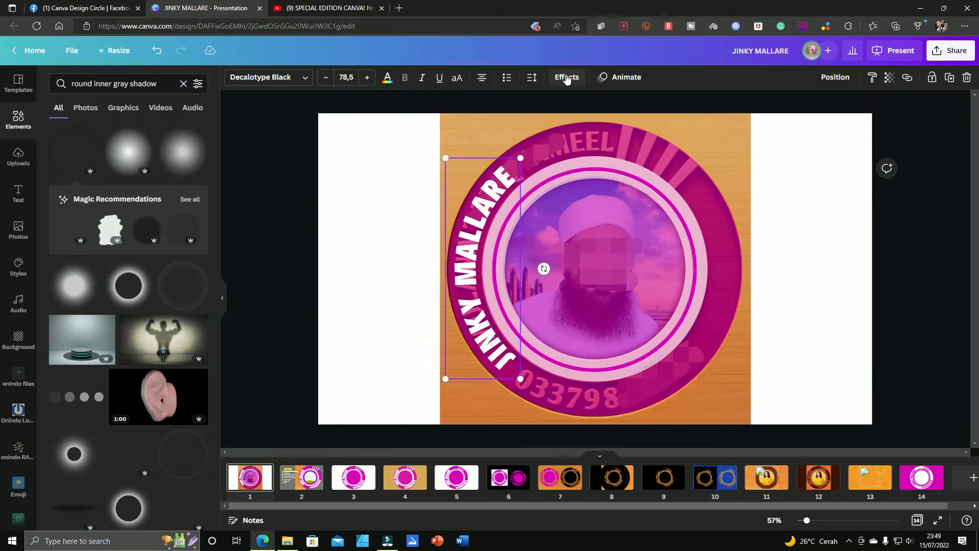
Step: Try a different curve amount for the name text's curve effect and undo the change
click(478, 239)
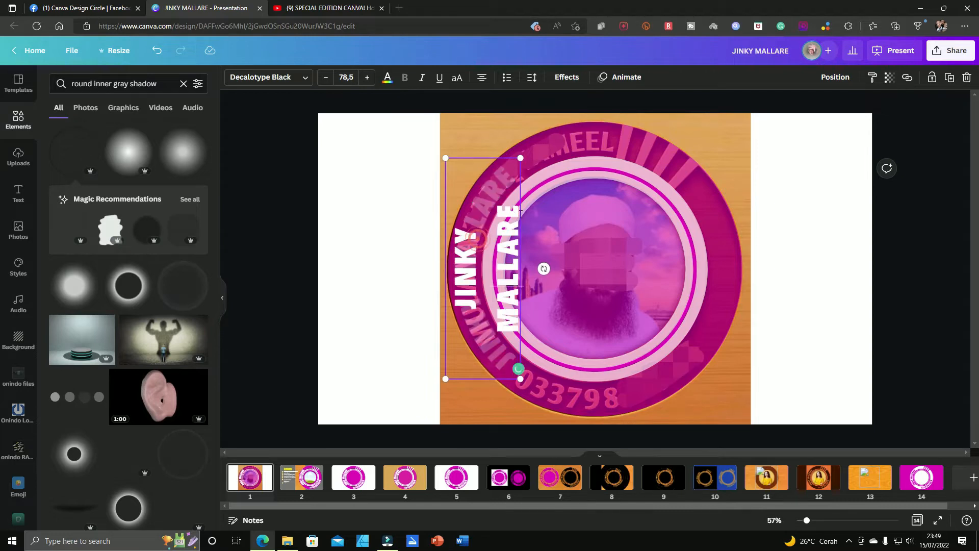
click(507, 153)
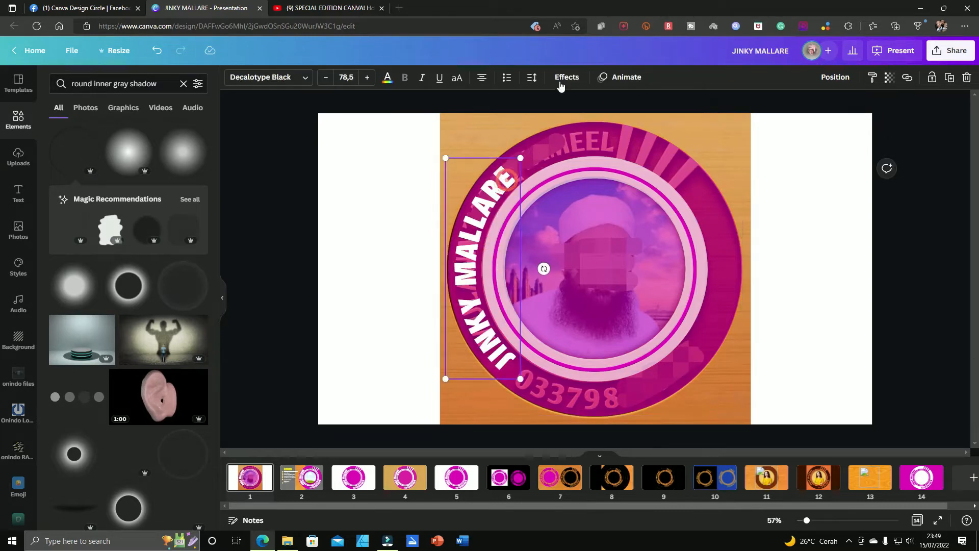
click(564, 79)
mouse_move(171, 425)
mouse_down()
mouse_move(83, 426)
mouse_move(165, 415)
mouse_up()
click(384, 349)
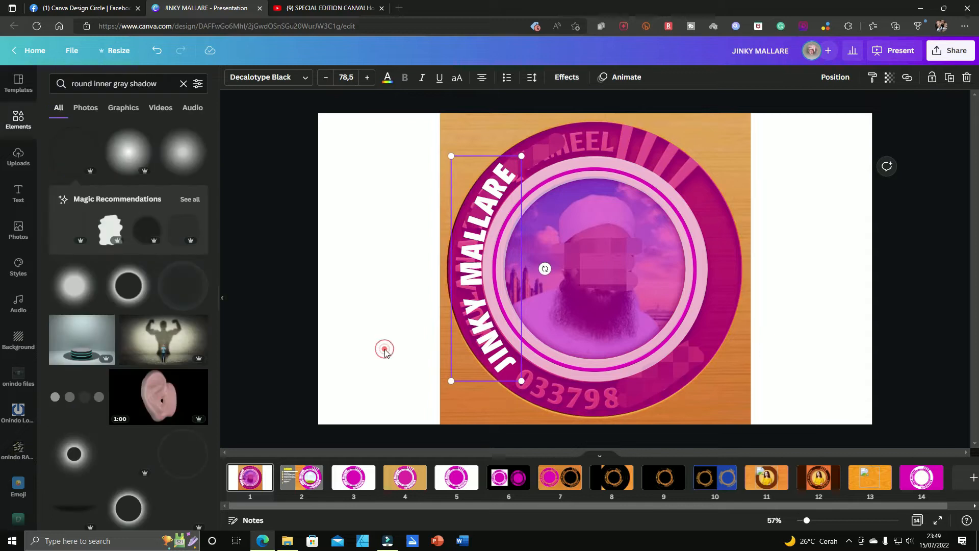
key(ctrl+z)
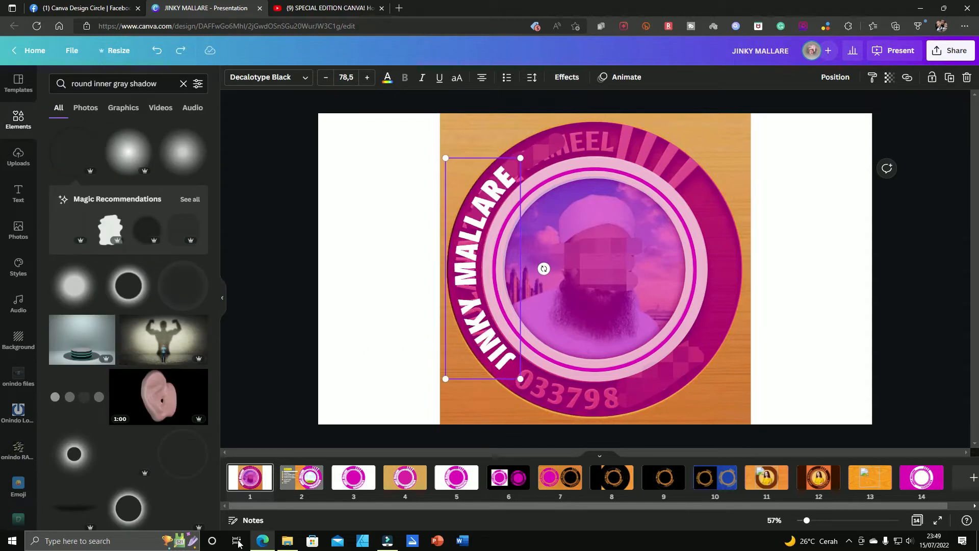
Step: Copy the curved number text from page 2 and place it along the lower-right arc of the logo on page 1
click(301, 478)
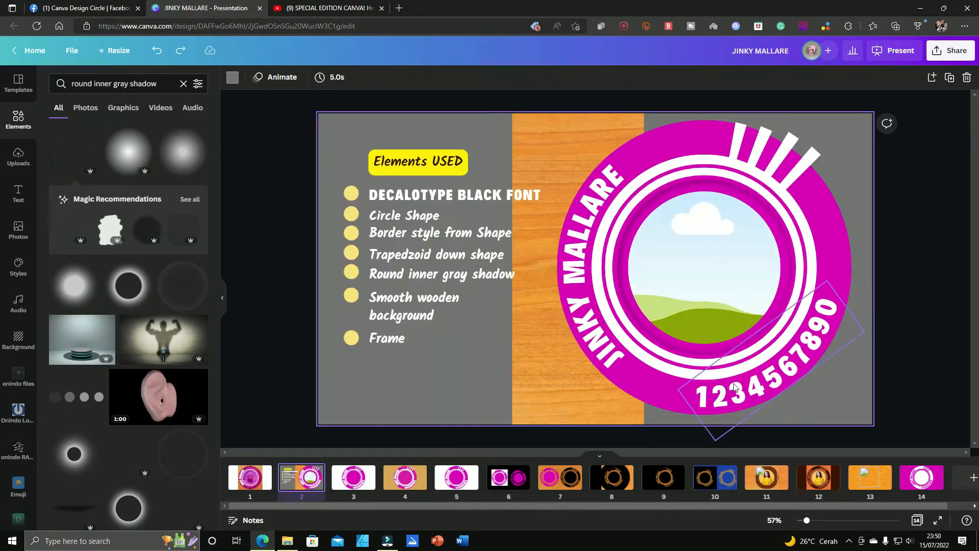
click(734, 387)
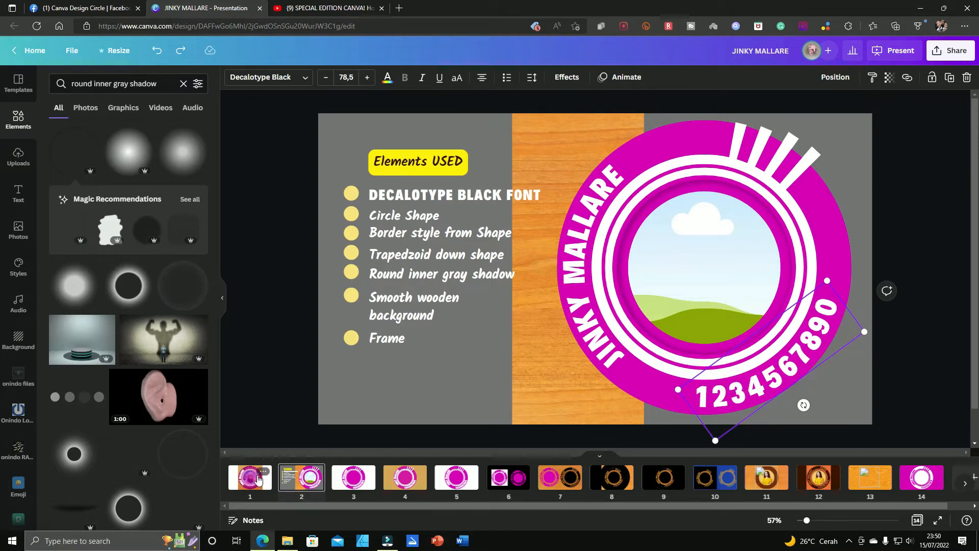
click(249, 478)
click(641, 378)
key(ctrl+v)
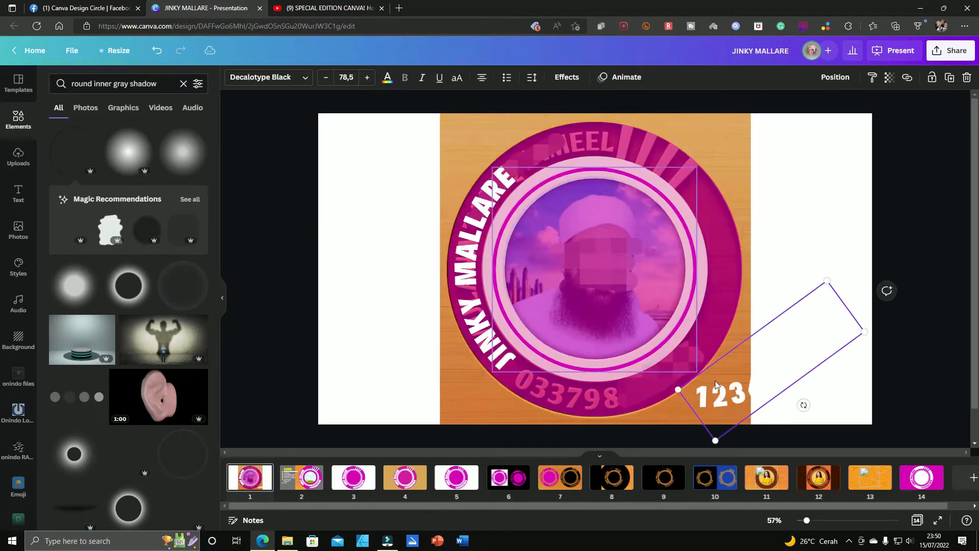
drag(624, 391, 626, 391)
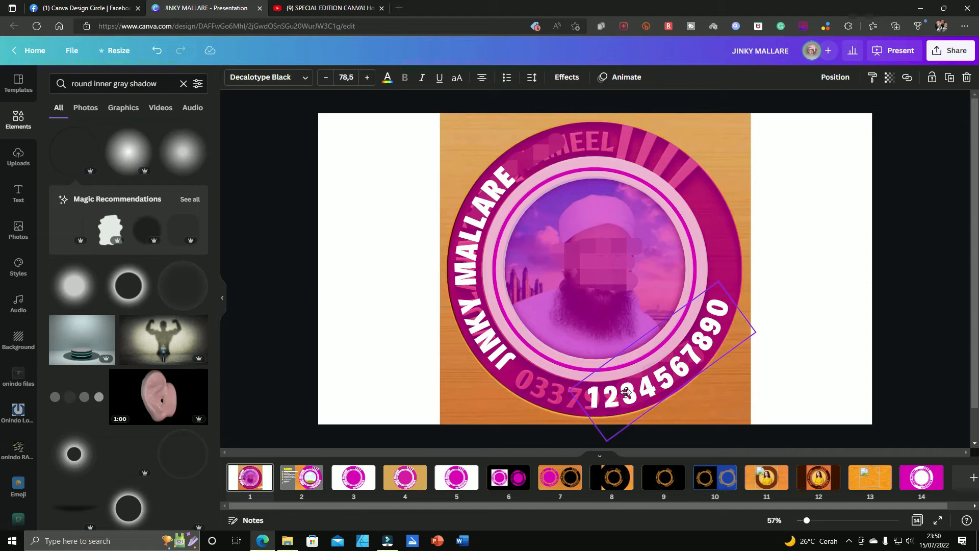
click(772, 310)
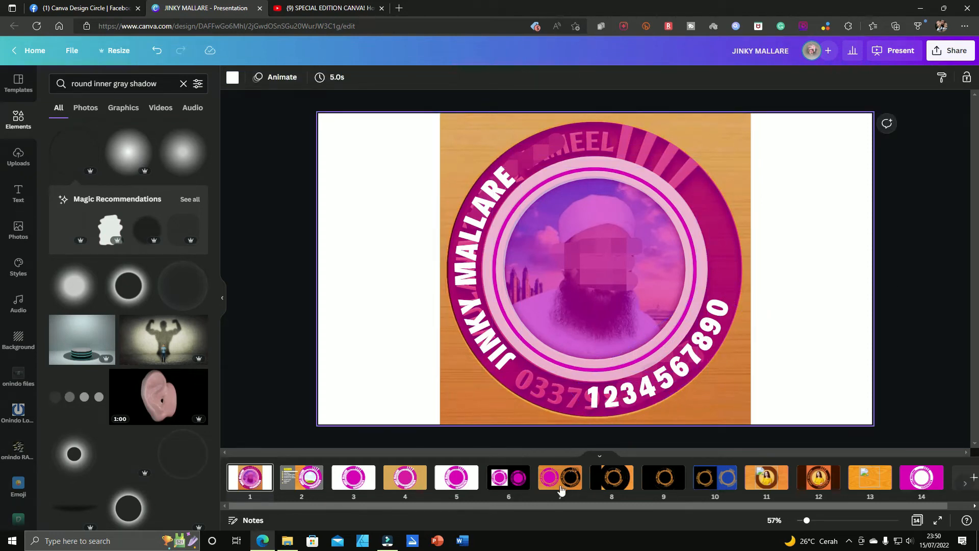
Step: Check the logo on page 3 and the elements list on page 2, and find the trapezoid among the line and shape elements
click(357, 479)
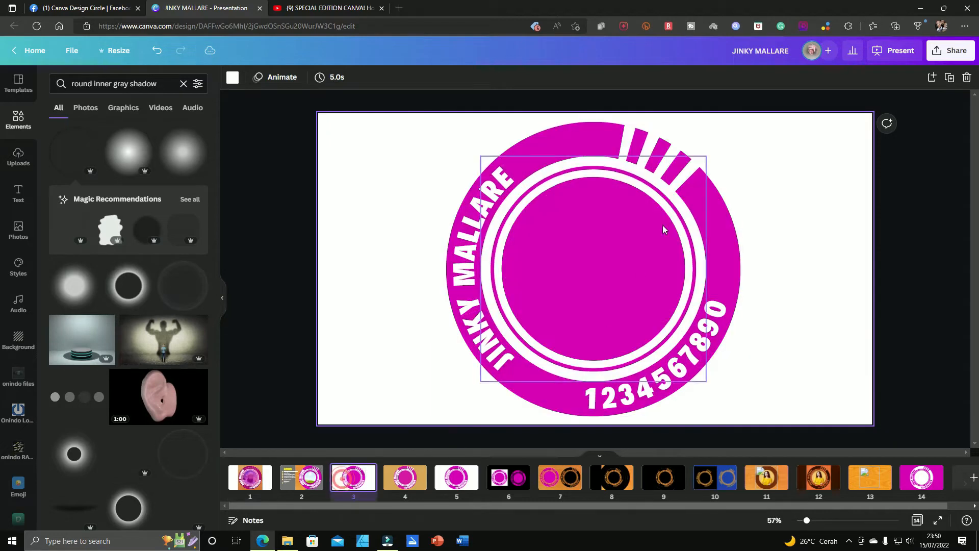
click(306, 481)
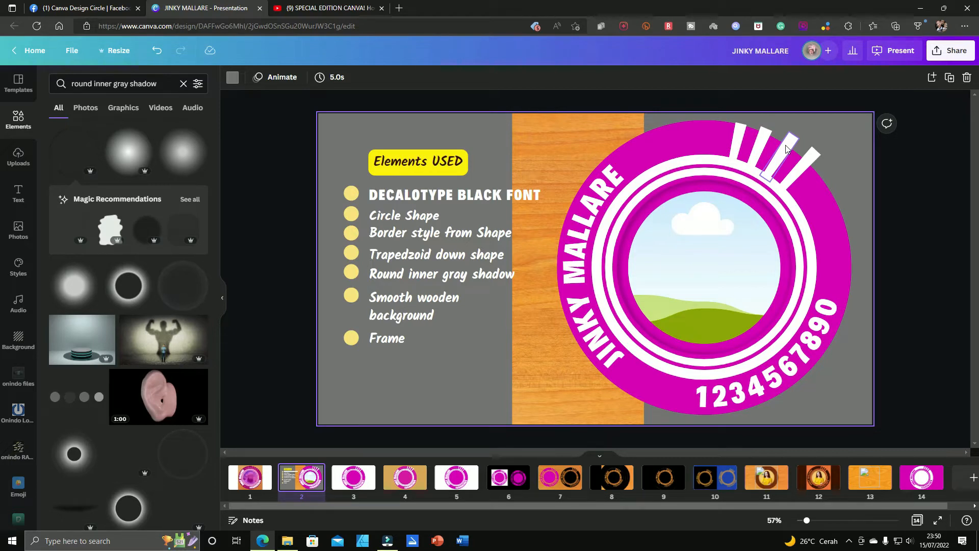
click(18, 120)
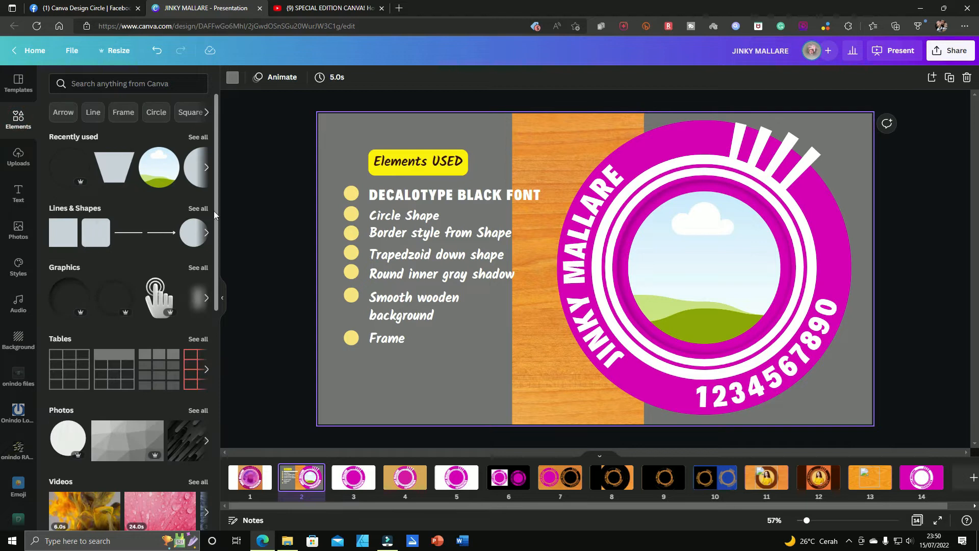
click(198, 209)
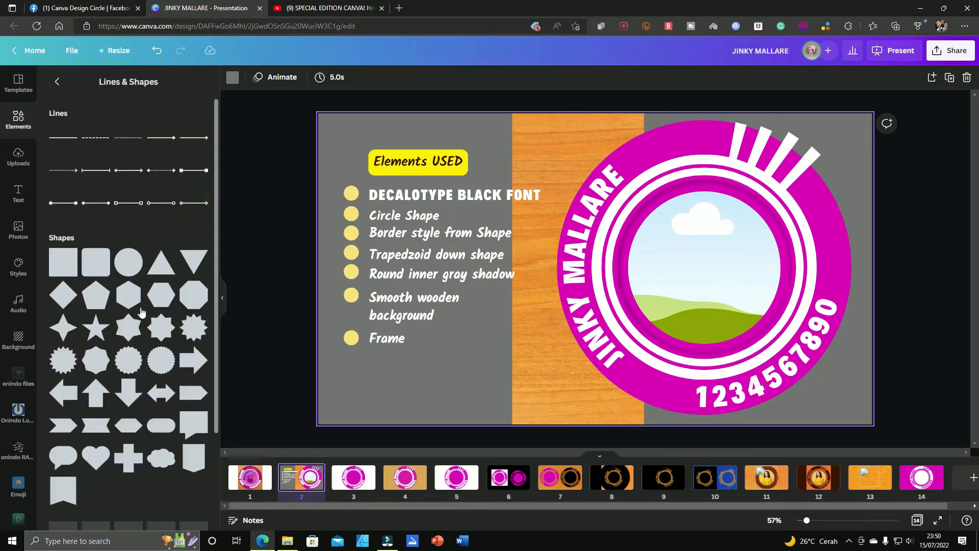
scroll(126, 431, down, 4)
Step: Paste a tan downward trapezoid onto page 1 and stretch it to the full height of the large magenta circle
click(250, 478)
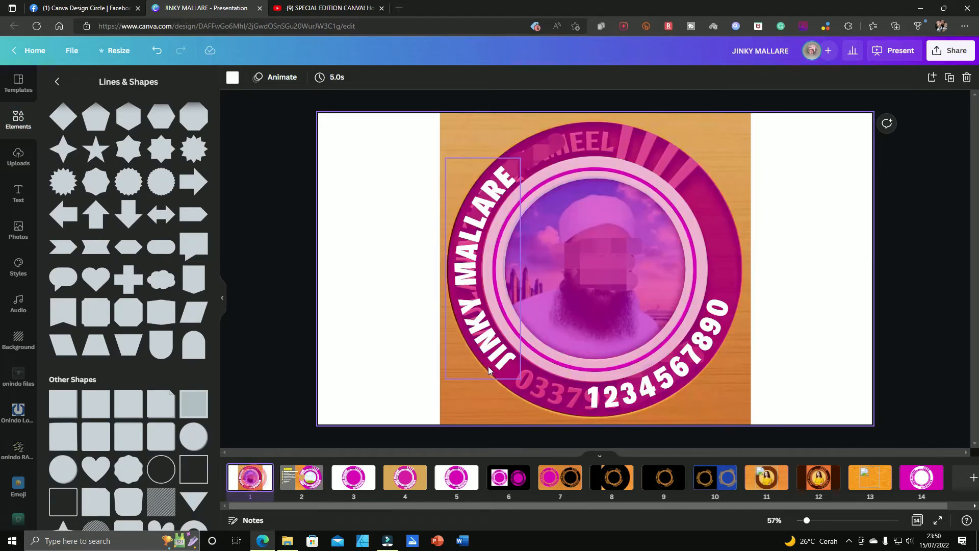
click(506, 363)
key(ctrl+v)
drag(595, 303, 594, 416)
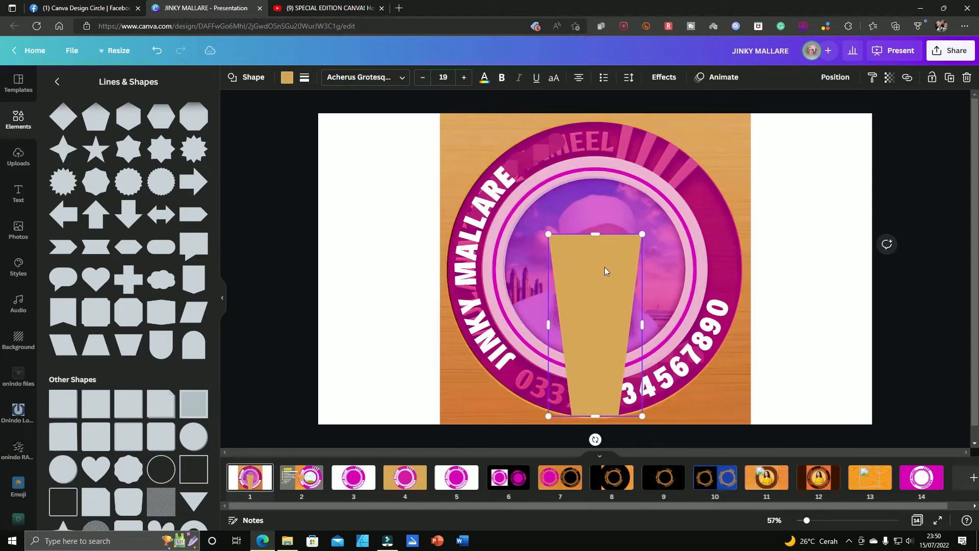
drag(597, 234, 597, 122)
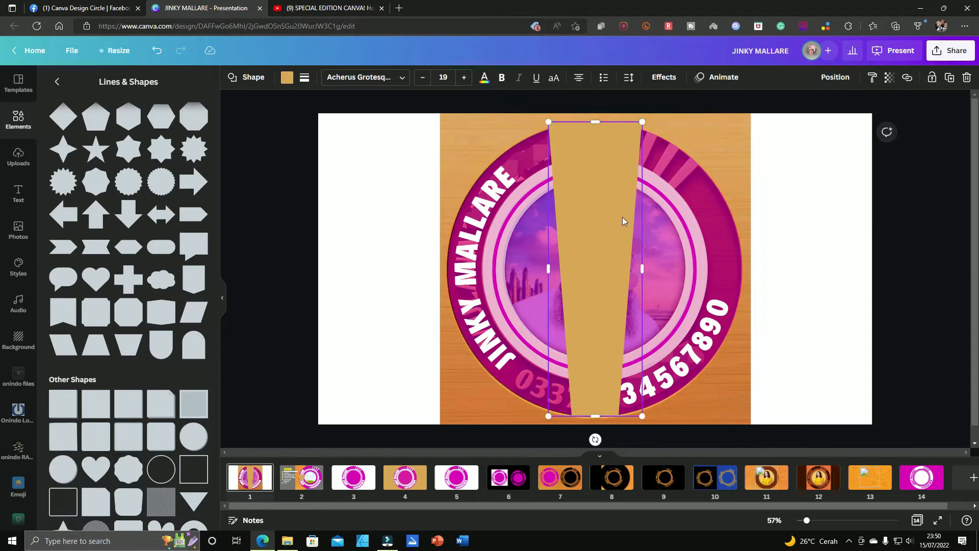
Step: Rotate and shrink the tan trapezoid to cover the lowest ray at the logo's upper right
drag(560, 429, 520, 388)
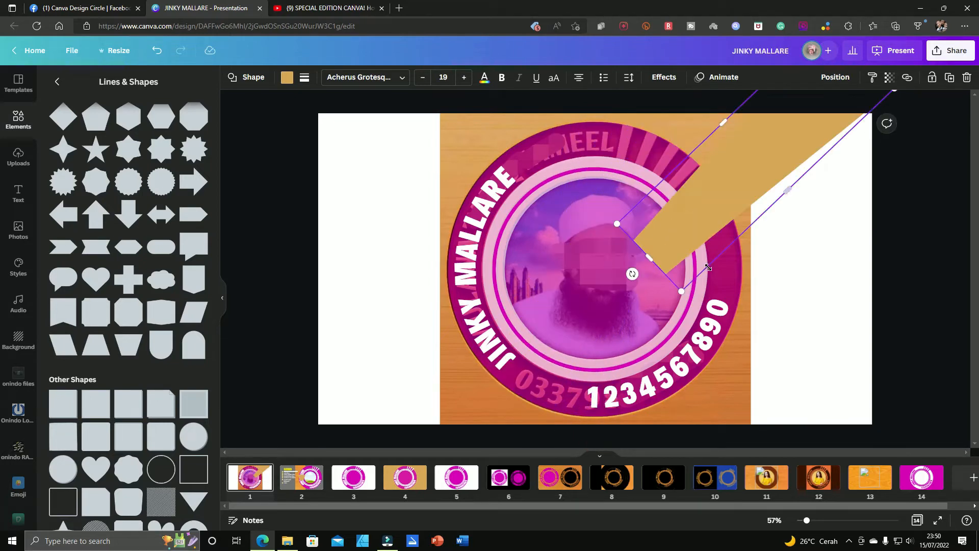
drag(681, 292, 677, 193)
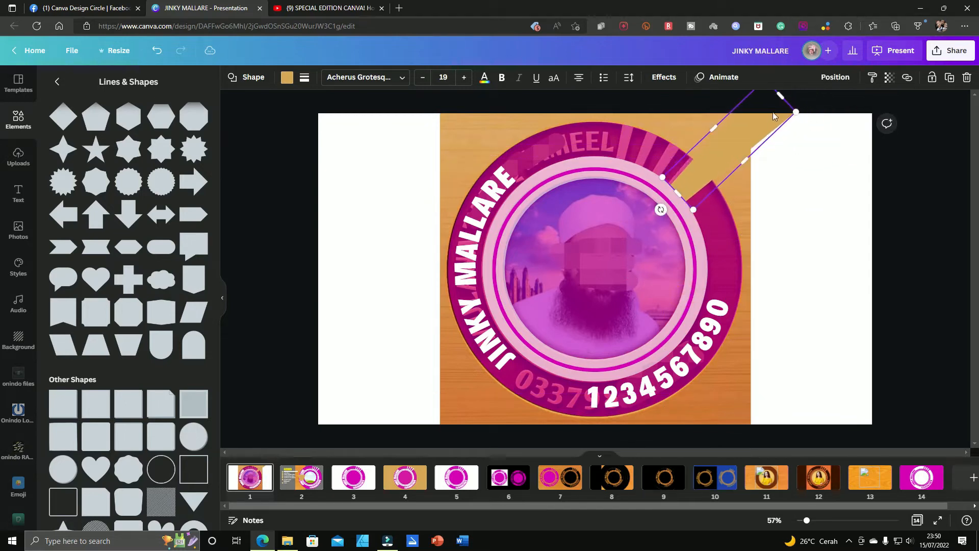
drag(797, 111, 700, 141)
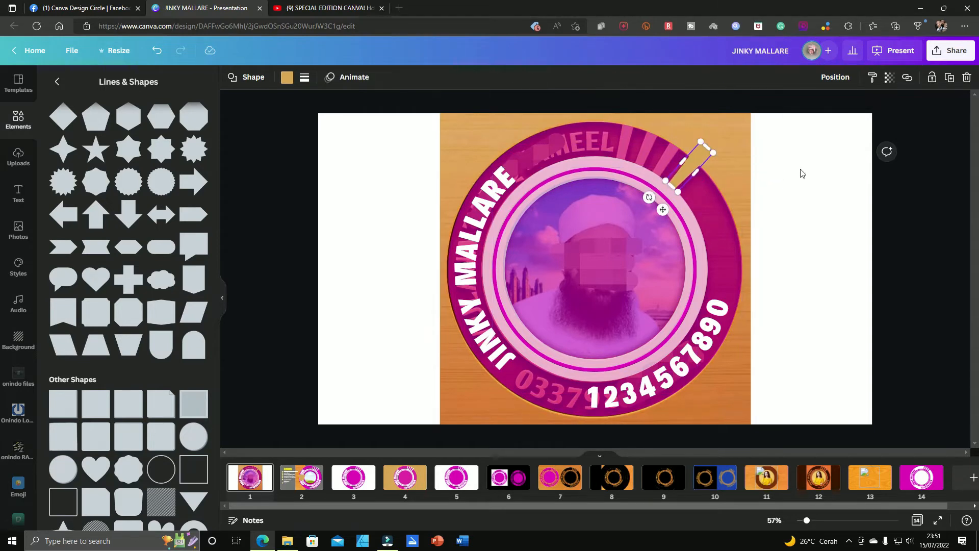
click(800, 169)
Step: Duplicate the tan trapezoid onto the second and third rays, rotating each copy to follow its ray
click(697, 166)
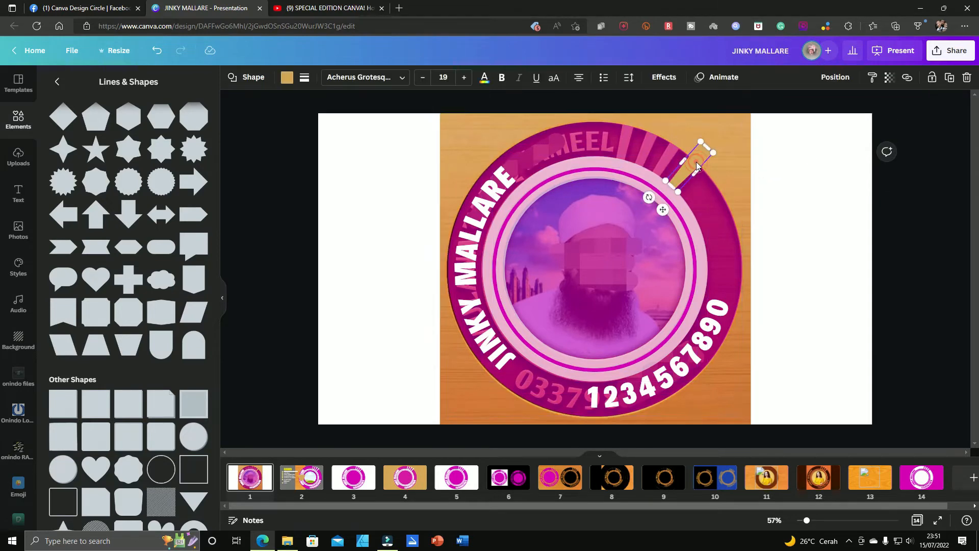
drag(662, 210, 633, 193)
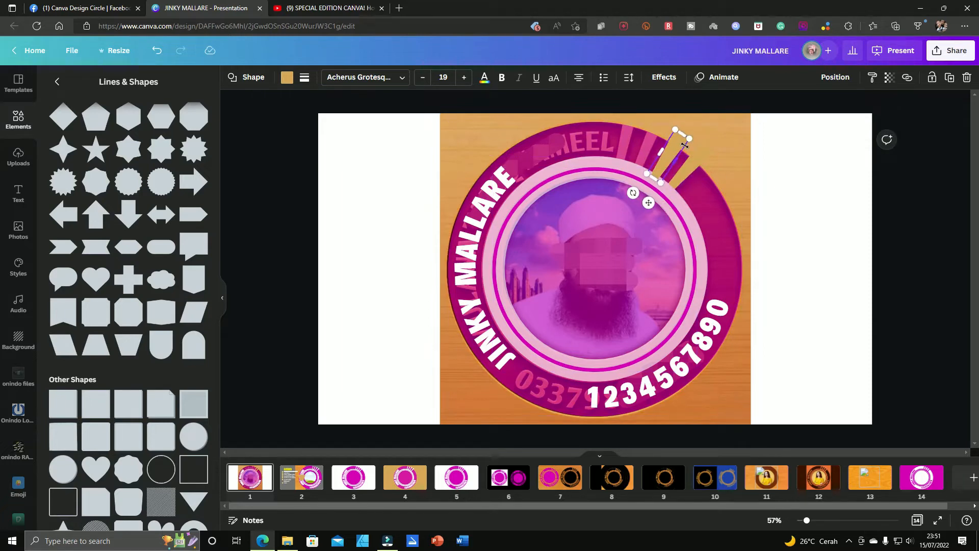
drag(675, 146, 659, 135)
drag(618, 182, 621, 184)
drag(652, 148, 648, 144)
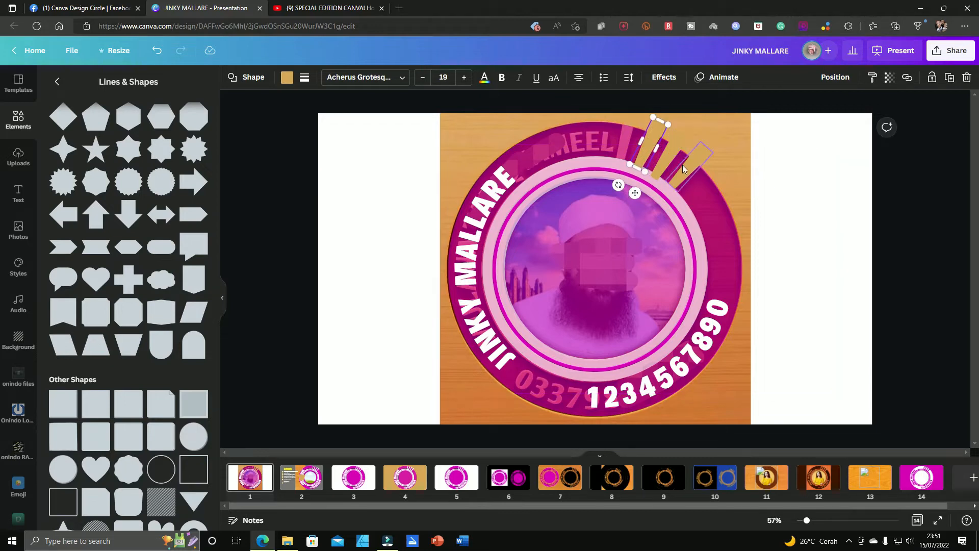
Step: Duplicate the trapezoid once more and fit the copy over the fourth ray, nearest the top of the logo
key(ctrl+d)
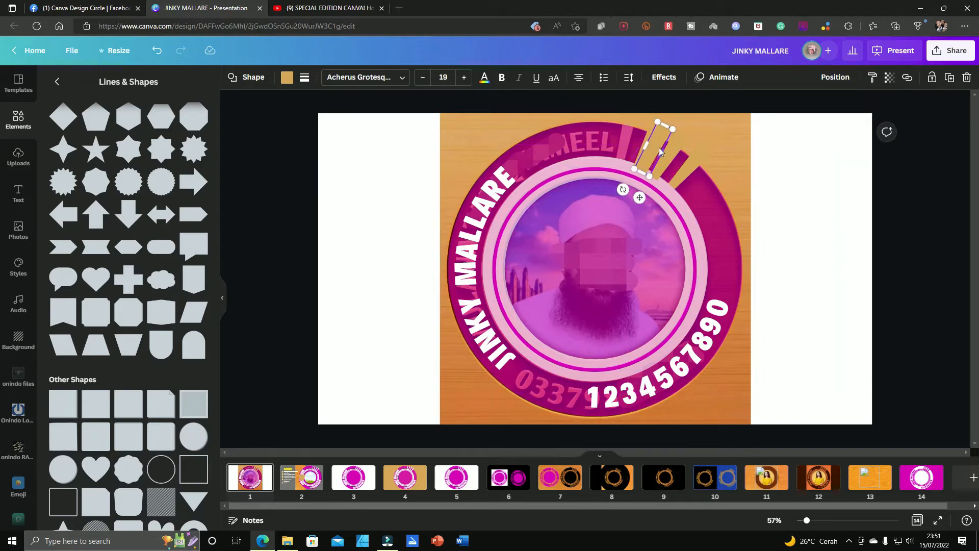
mouse_move(656, 146)
mouse_down()
mouse_move(633, 131)
mouse_move(660, 140)
mouse_up()
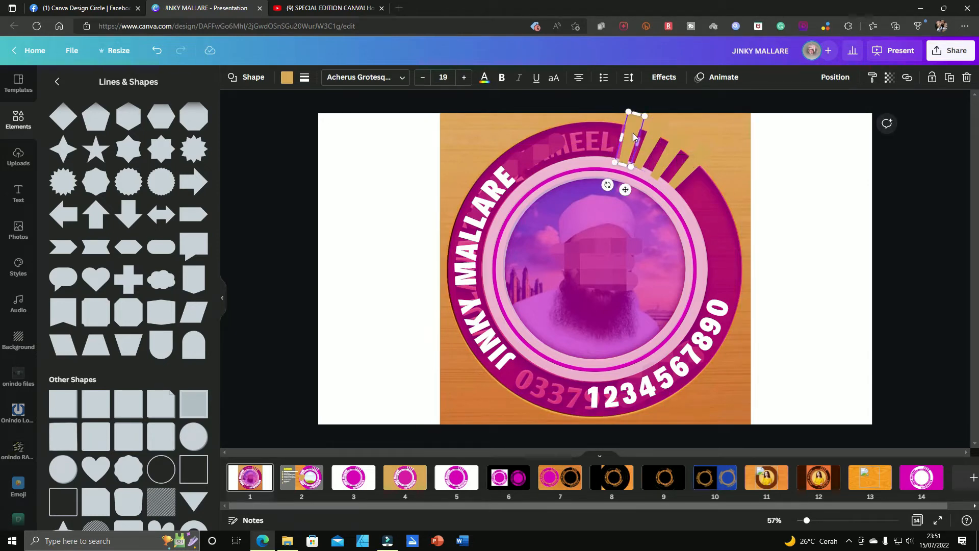
click(631, 136)
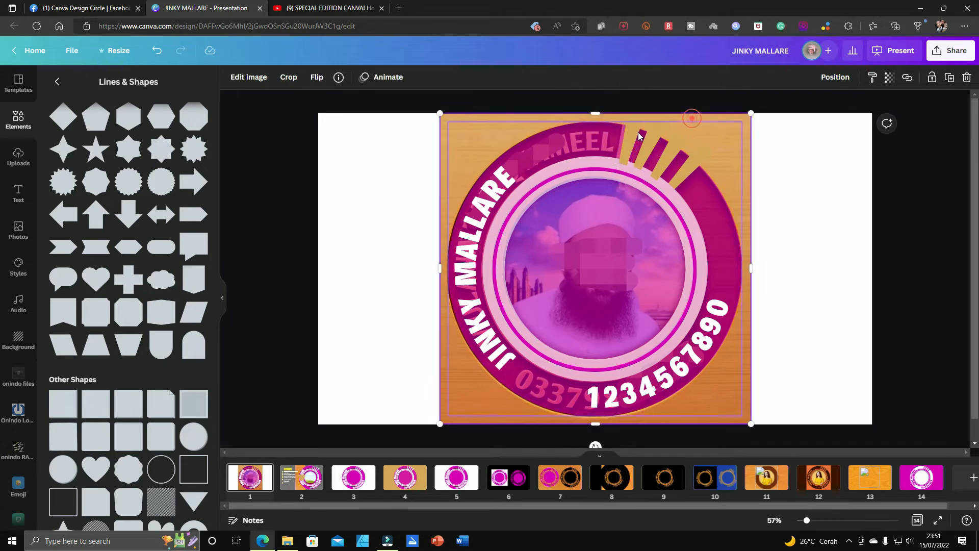
drag(631, 136, 627, 129)
click(718, 144)
Step: Select all four tan trapezoid rays together and change their fill color to white
click(686, 161)
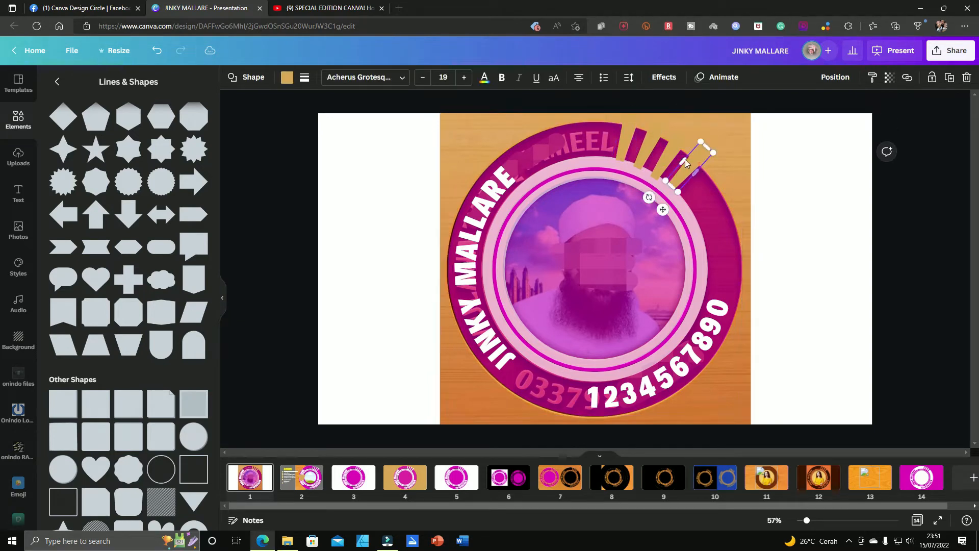
shift+click(667, 152)
shift+click(646, 140)
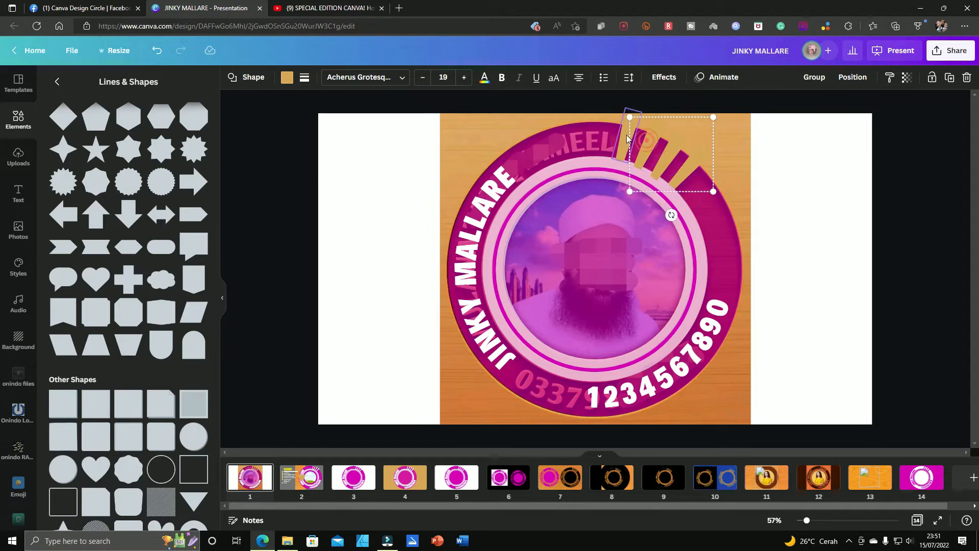
shift+click(627, 137)
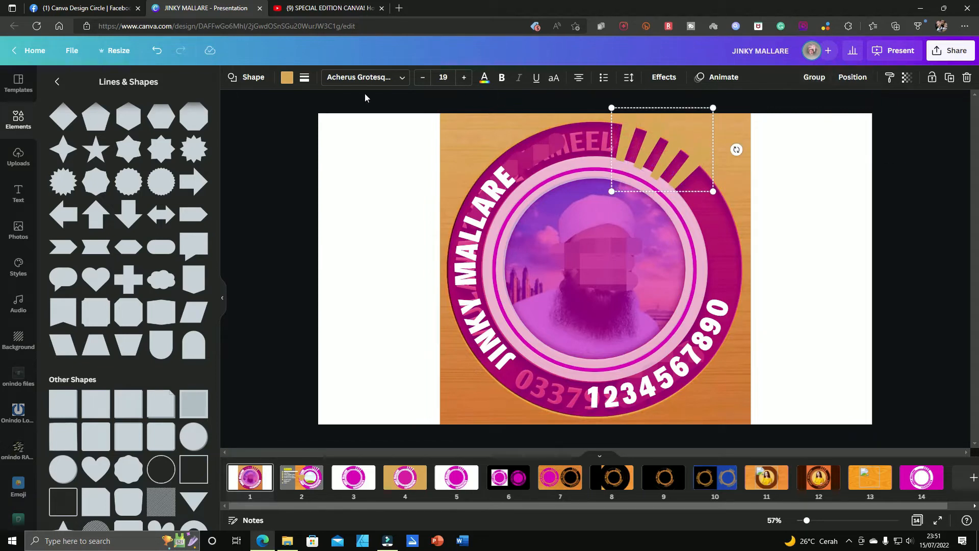
click(287, 79)
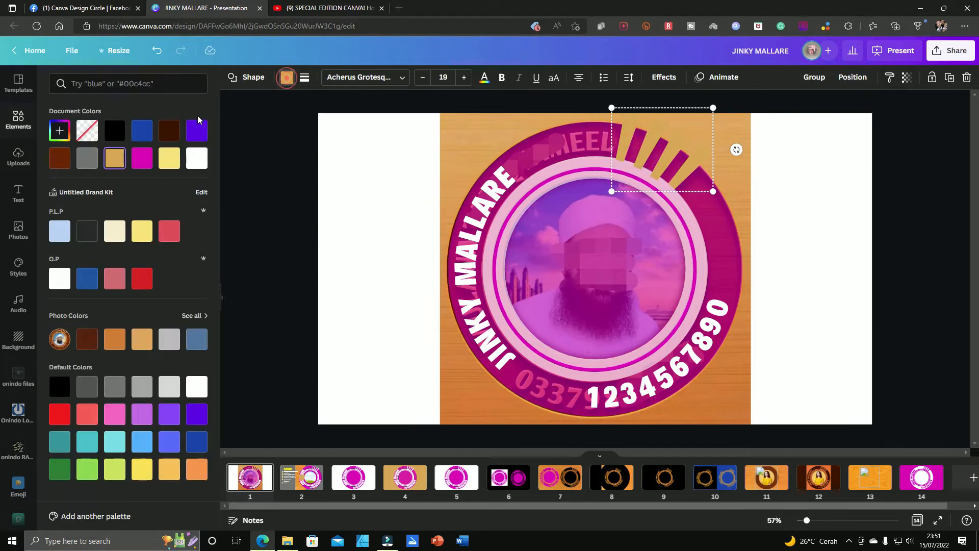
click(196, 161)
click(830, 209)
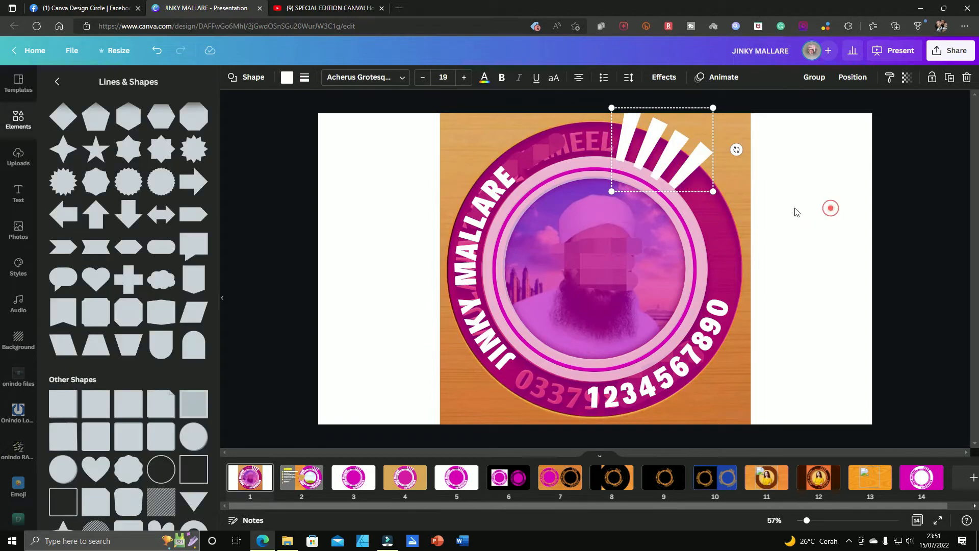
Step: Extend the inner end of the lowest white ray slightly toward the white ring
click(683, 174)
click(682, 175)
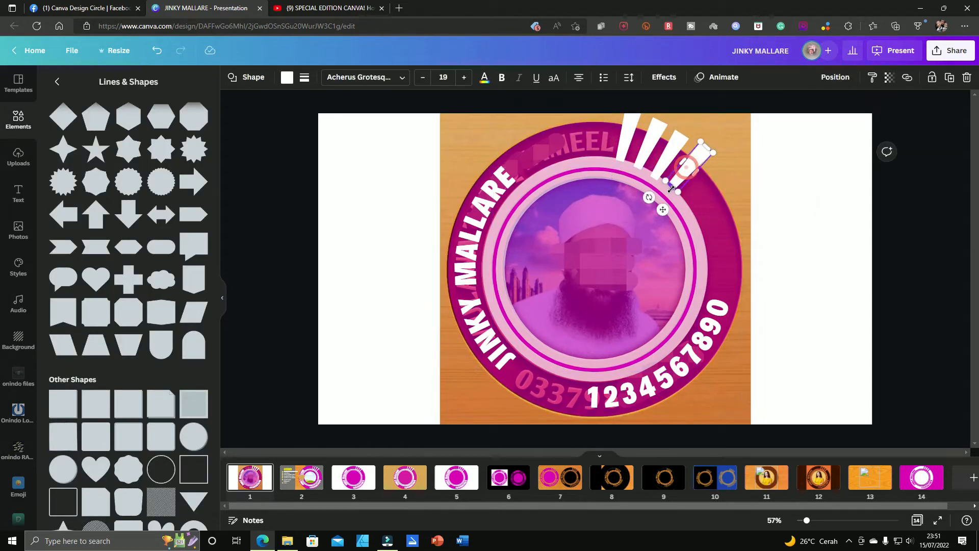
drag(671, 189, 674, 195)
Step: Set the transparency of the outer white ring and of the large magenta circle to 100
click(587, 164)
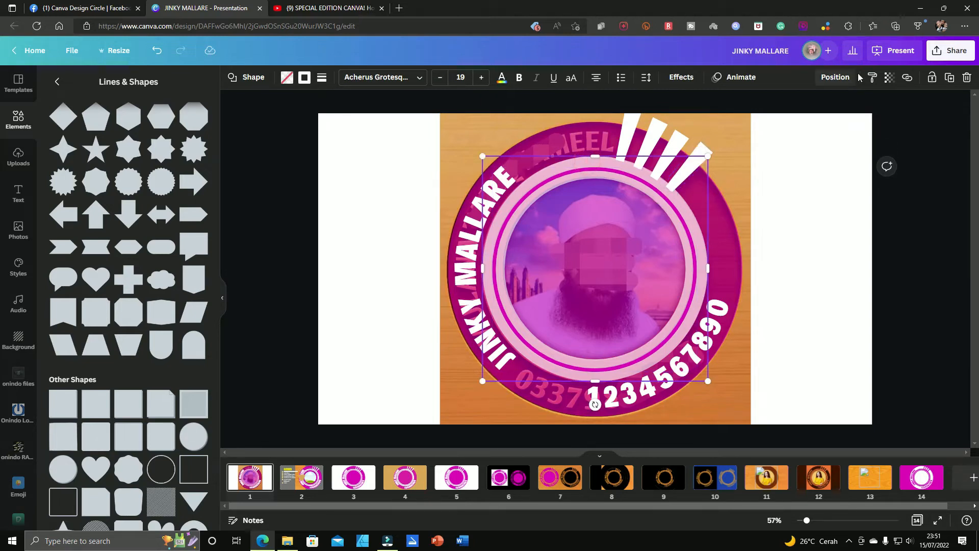
click(888, 77)
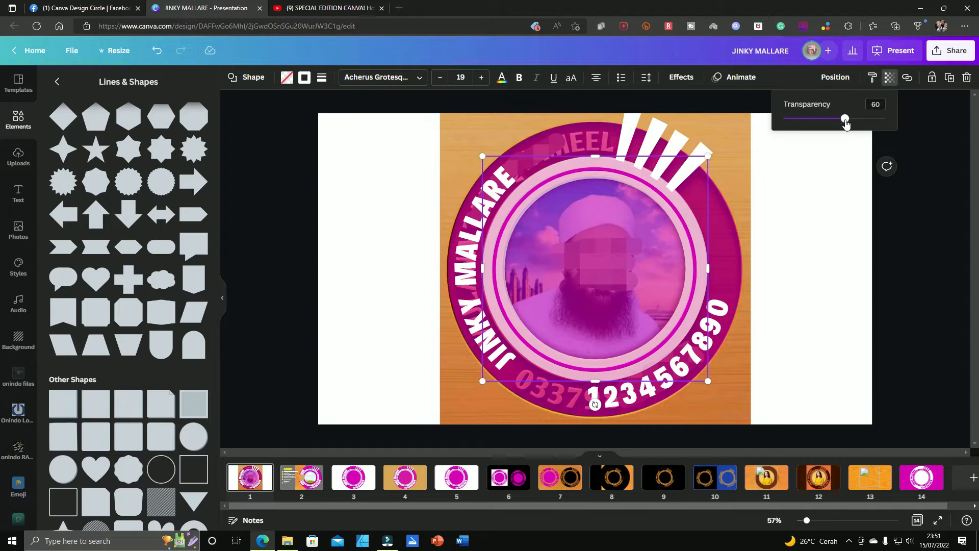
drag(844, 119, 927, 130)
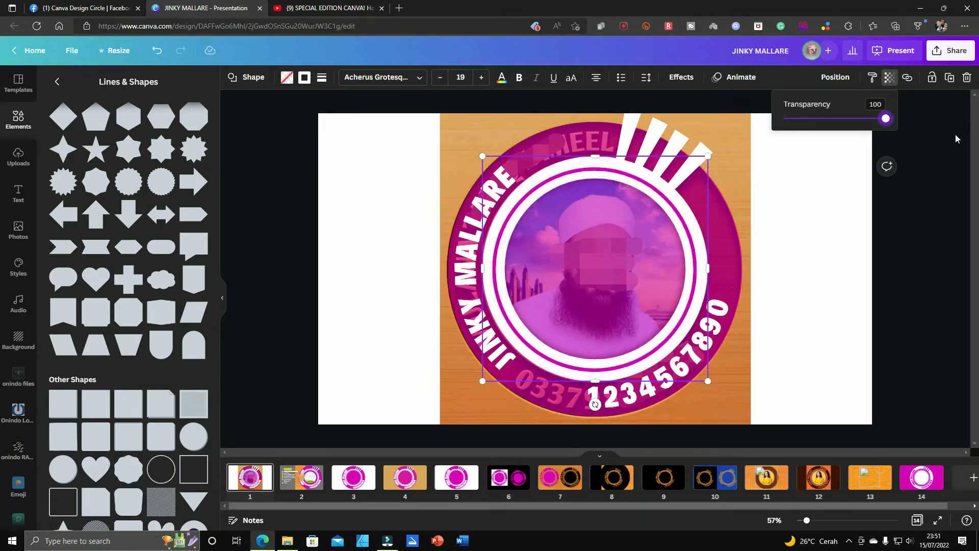
click(574, 131)
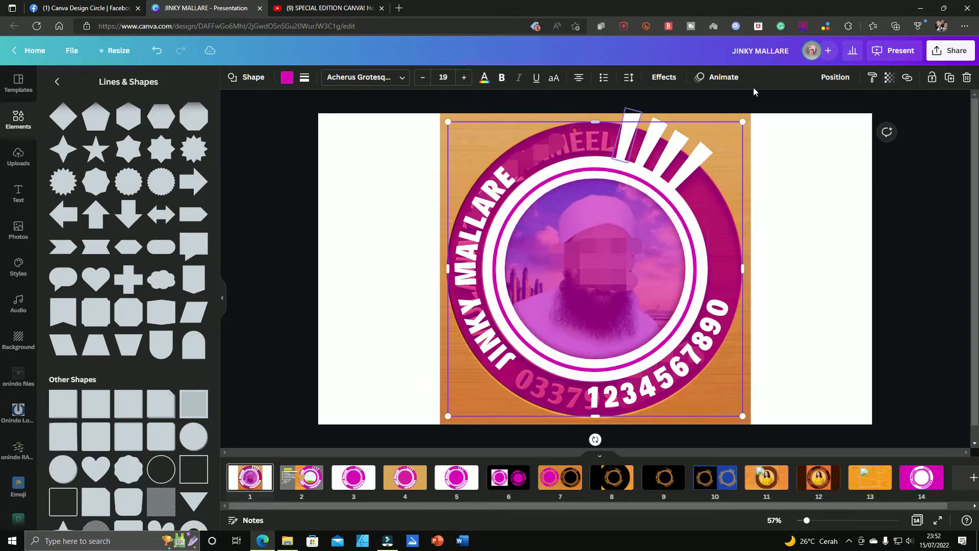
click(888, 80)
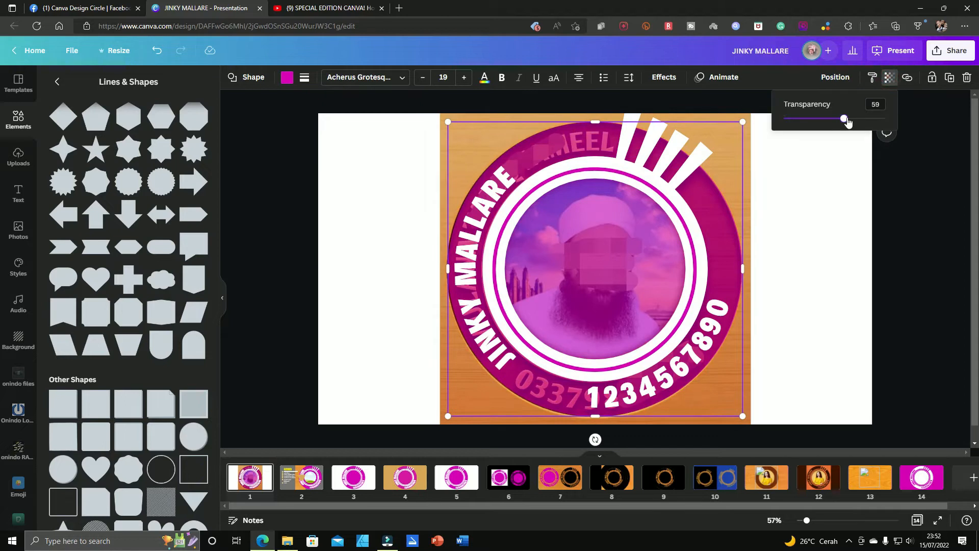
drag(841, 119, 923, 118)
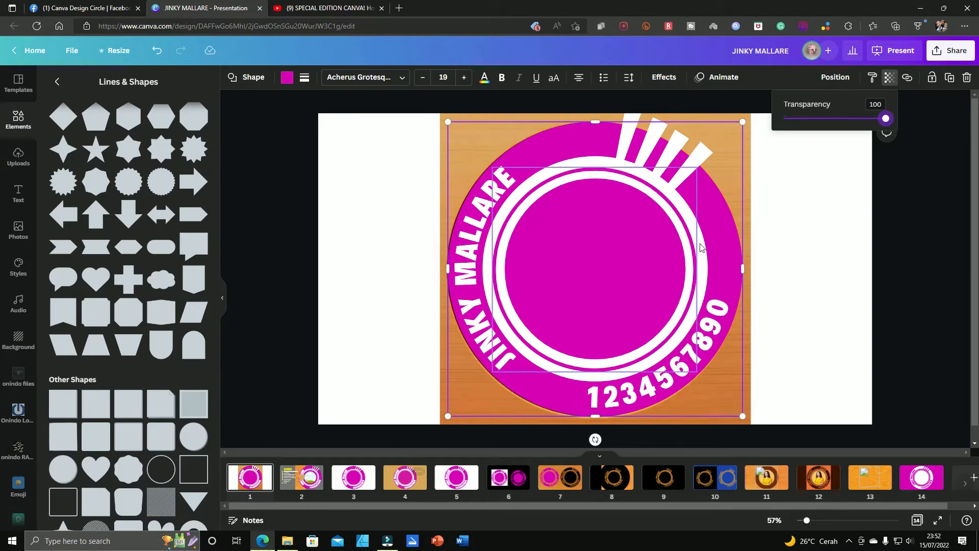
Step: Examine the wood-textured logo versions on page 10 and return to page 1
click(717, 479)
click(816, 318)
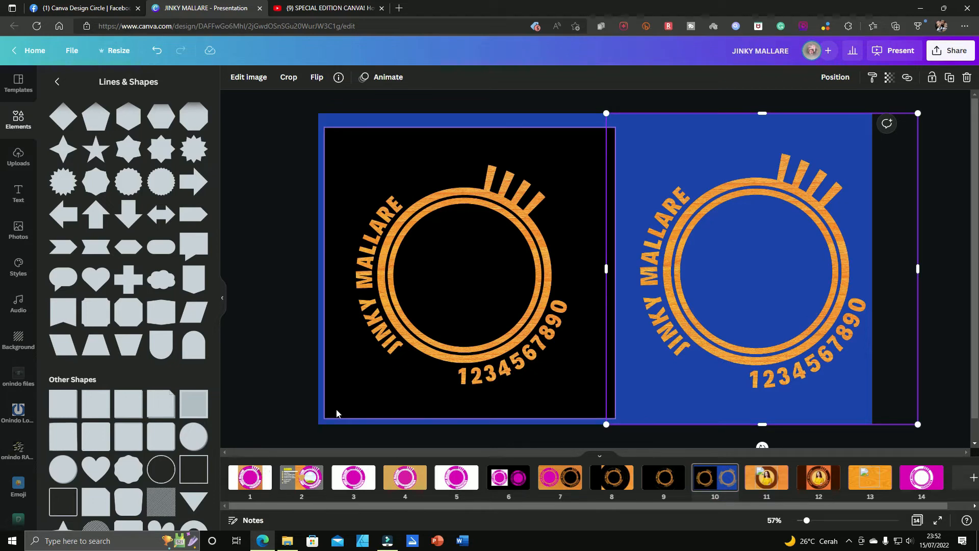
click(248, 479)
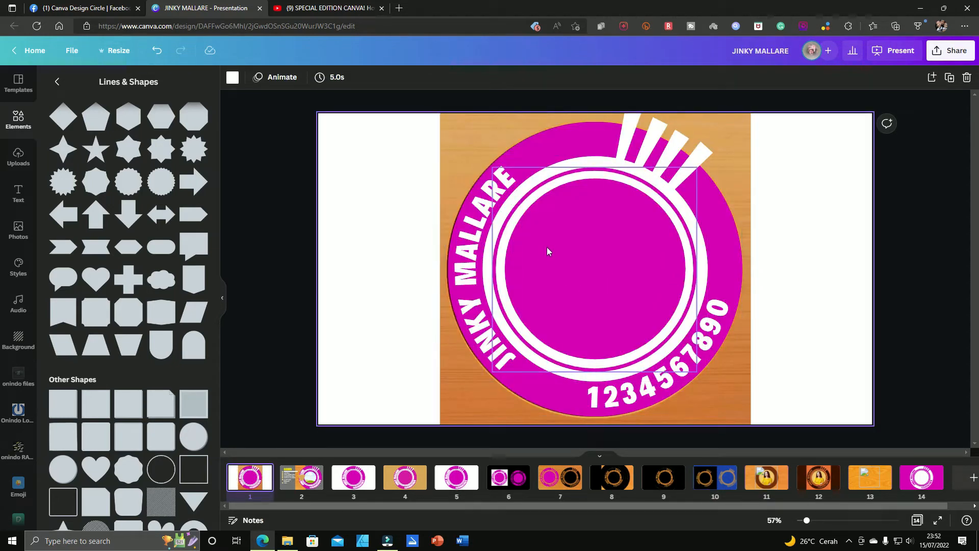
Step: Clear everything from page 1, and undo back through its edits to the original wooden logo image alone
drag(371, 119, 725, 397)
key(Delete)
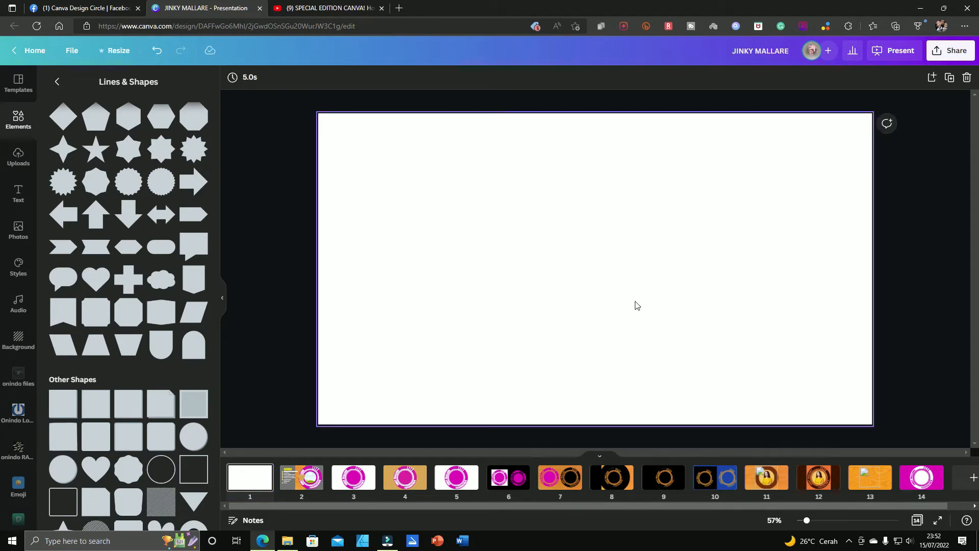
key(ctrl+z)
key(ctrl+z)
key(ctrl+z)
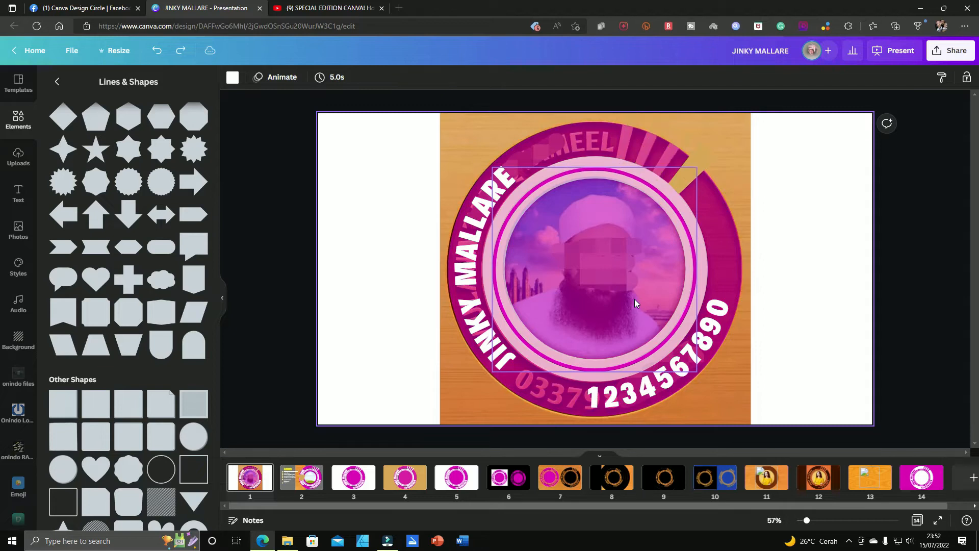
key(ctrl+z)
key(ctrl+z)
key(ctrl+z)
key(ctrl+z)
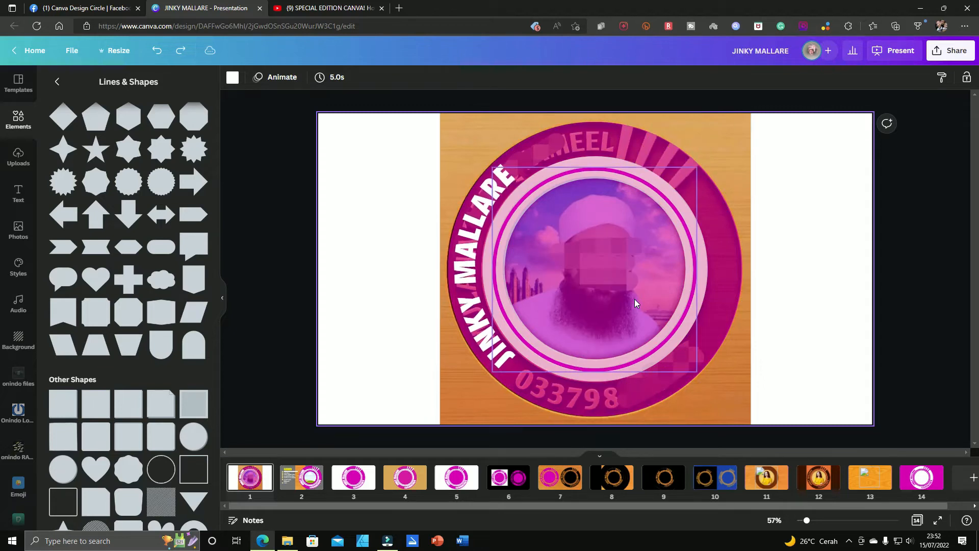
key(ctrl+y)
key(ctrl+y)
key(ctrl+y)
key(ctrl+y)
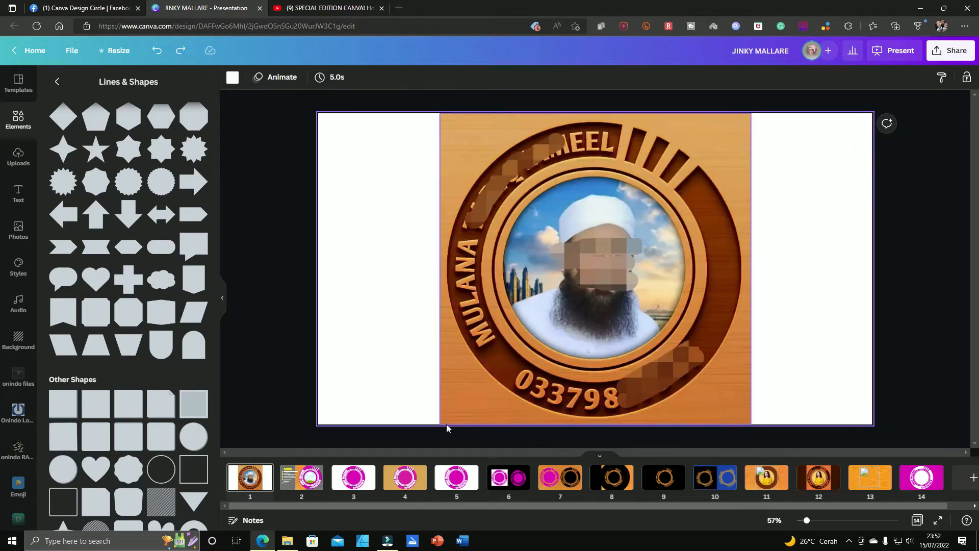
Step: Open page 3 with the flat magenta and white version of the logo
click(358, 482)
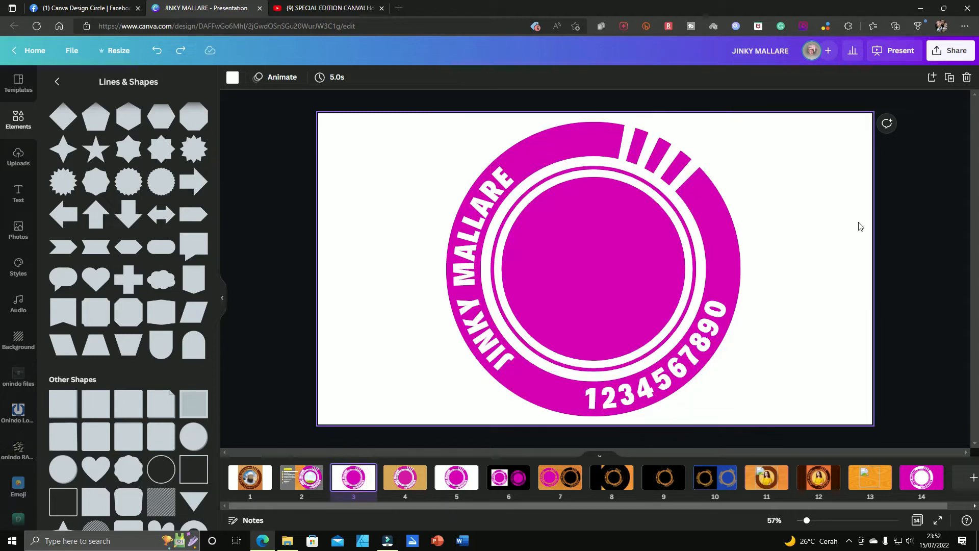
click(809, 205)
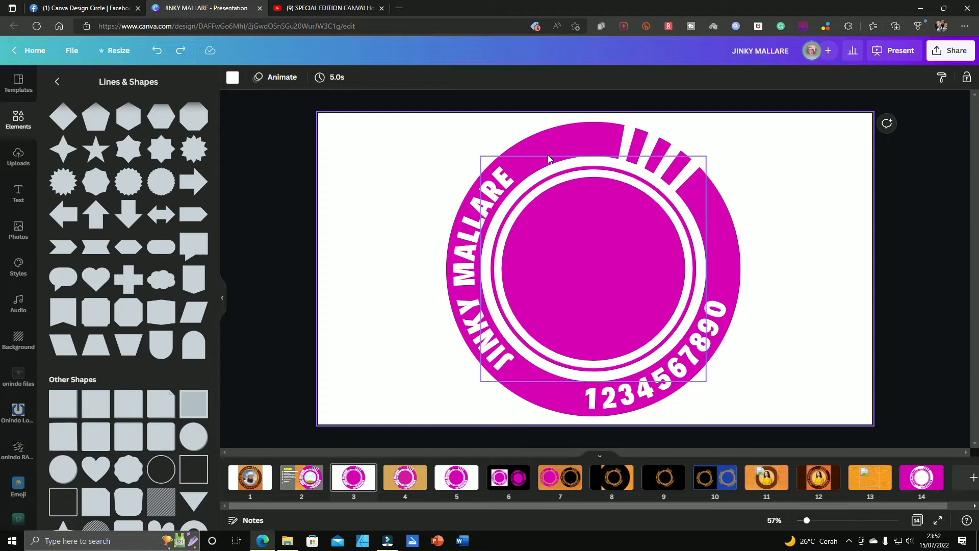
click(545, 136)
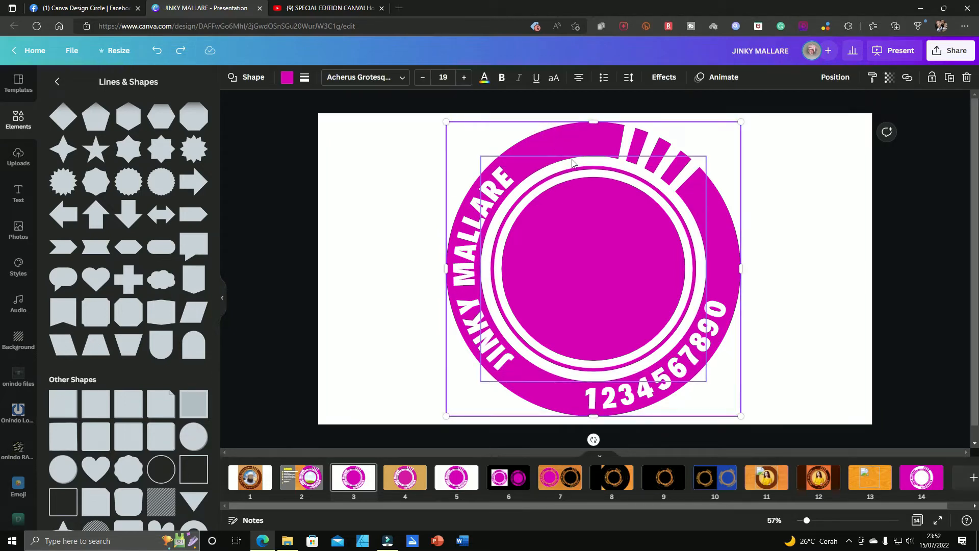
click(588, 162)
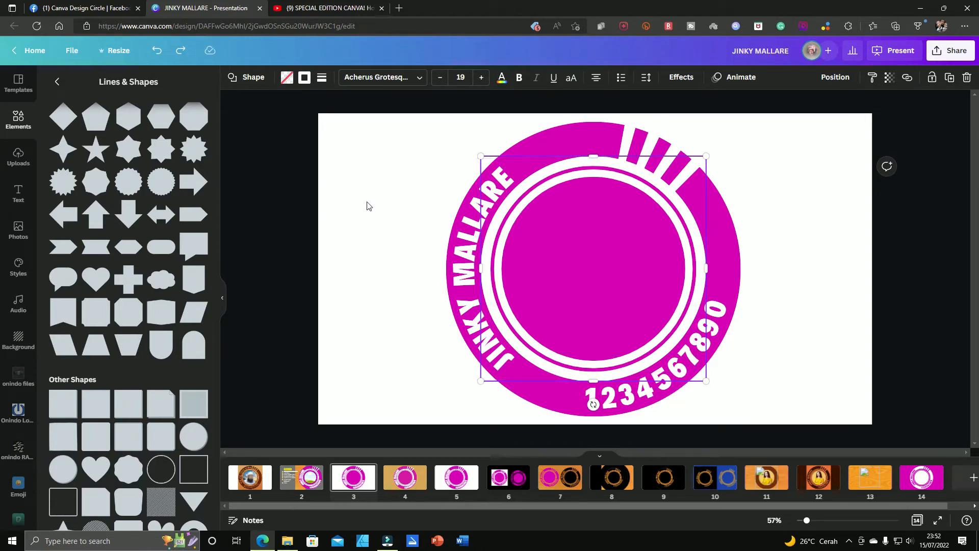
click(402, 214)
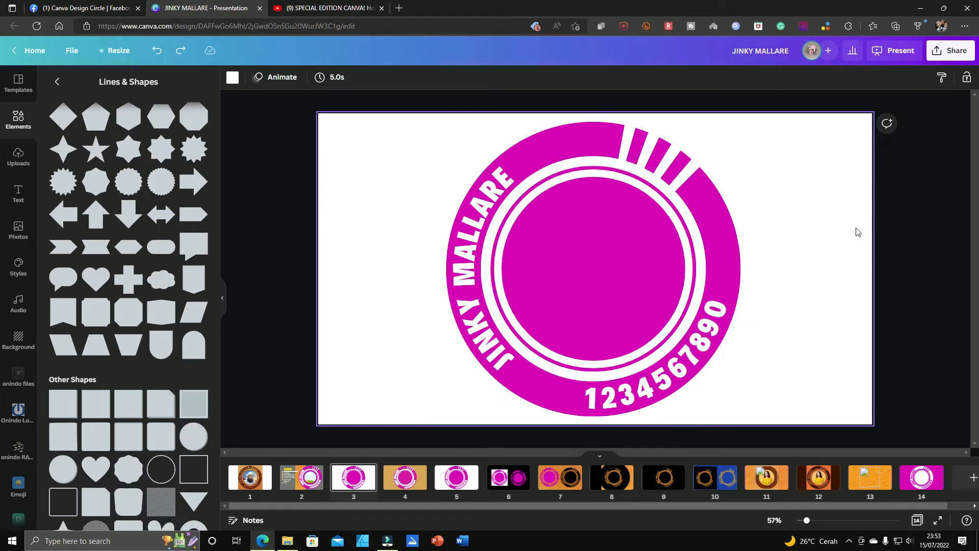
Step: Open the PNG download settings and add the current page 3 to the pages selected for download
click(949, 53)
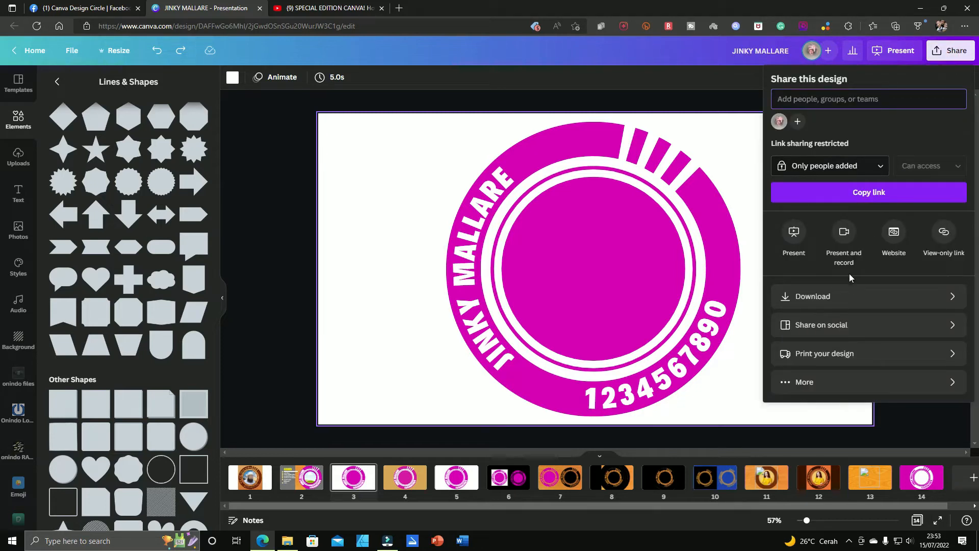
click(850, 297)
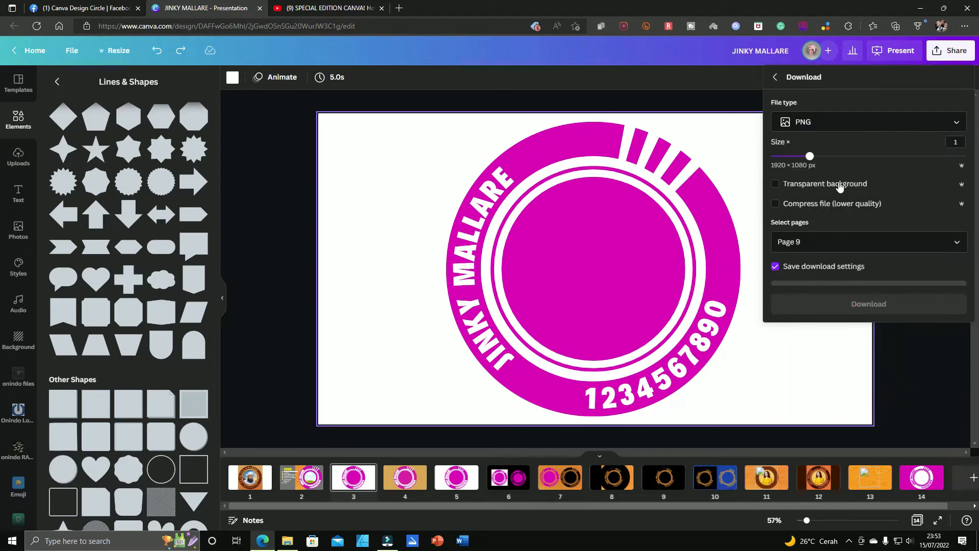
click(956, 243)
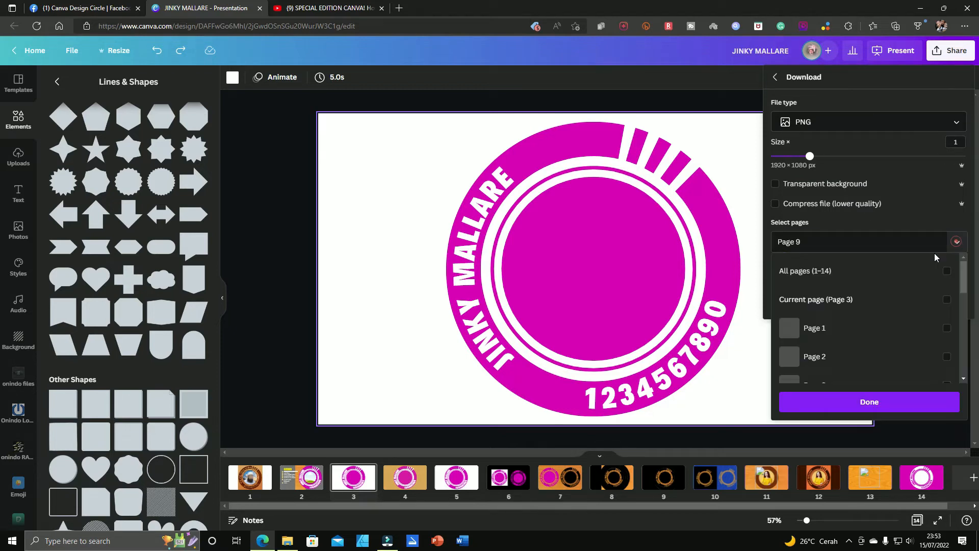
click(947, 300)
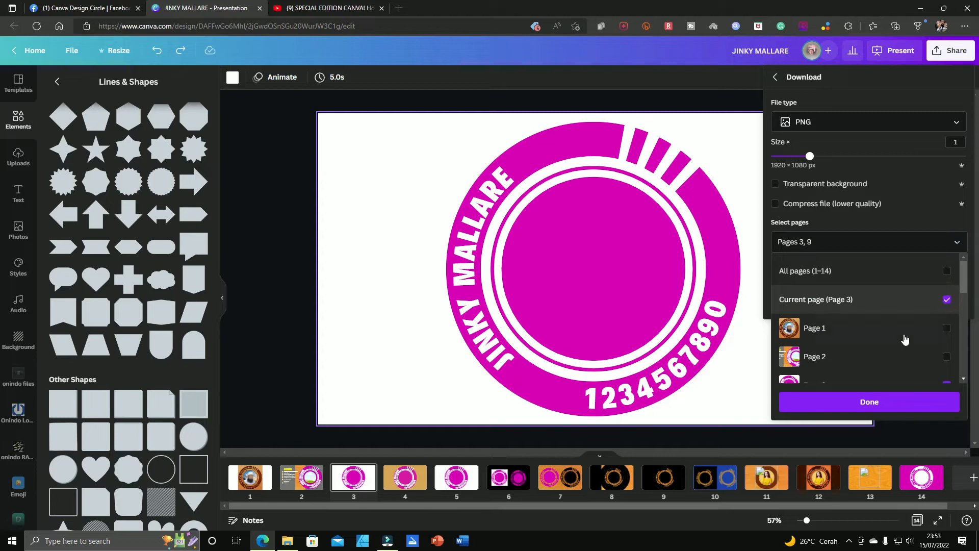
scroll(900, 334, down, 1)
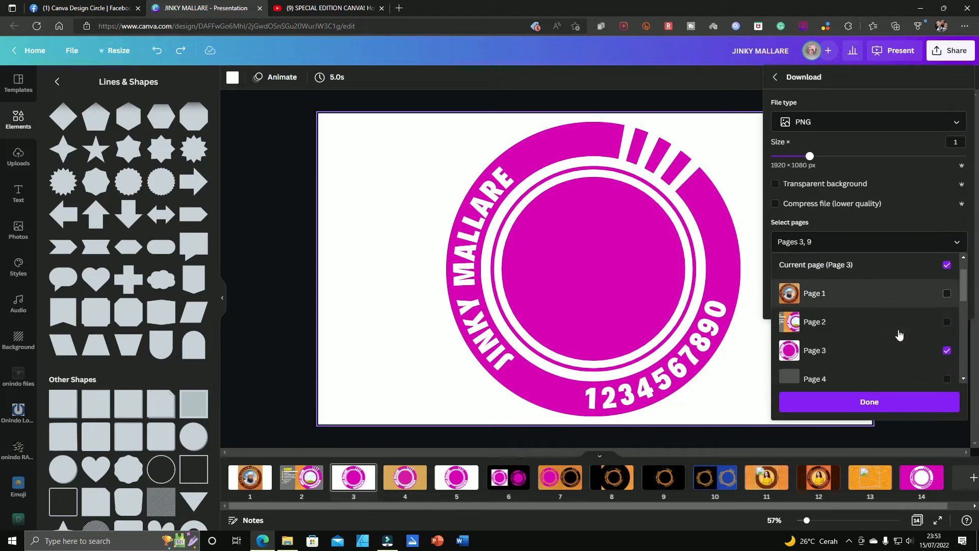
click(909, 408)
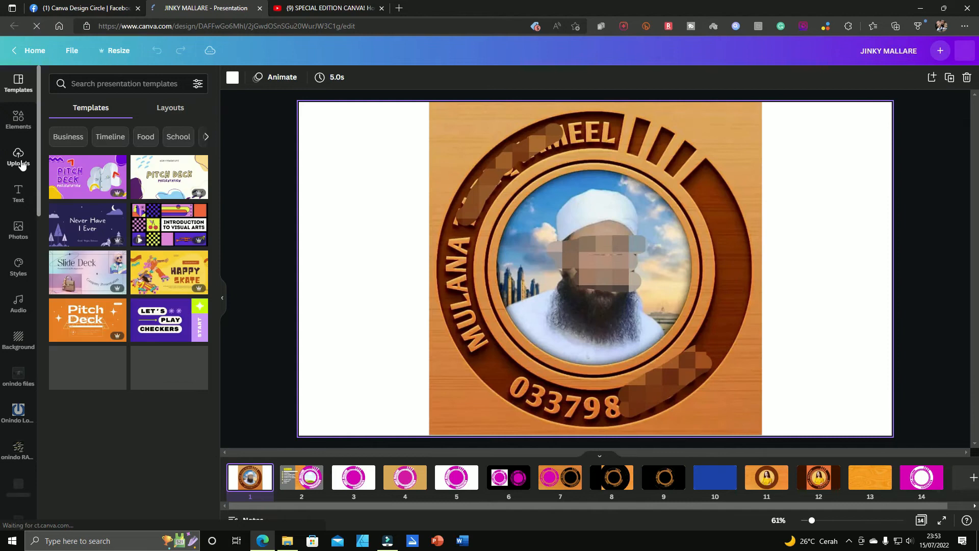
Step: Dismiss the cash back offer, add a blank page after page 3 and place the uploaded magenta logo image on it
click(19, 158)
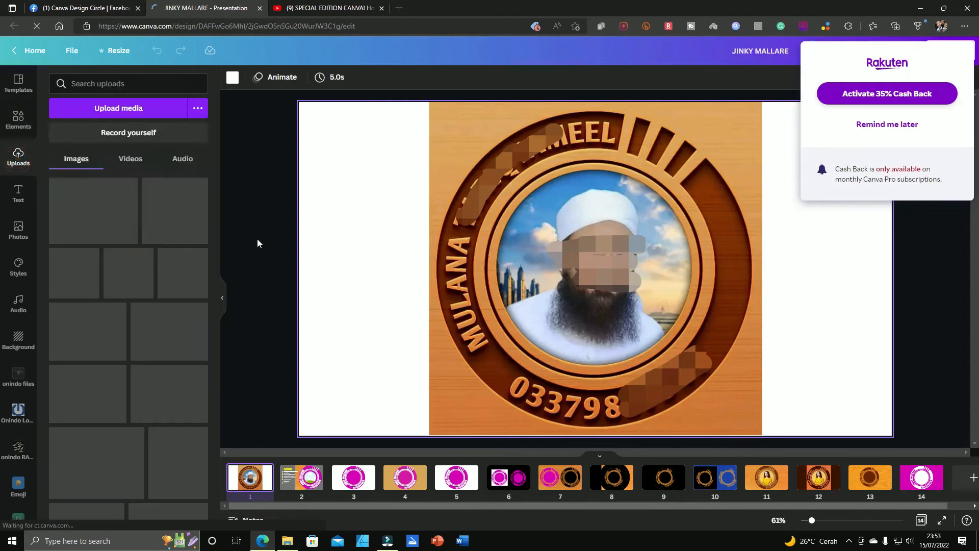
click(867, 124)
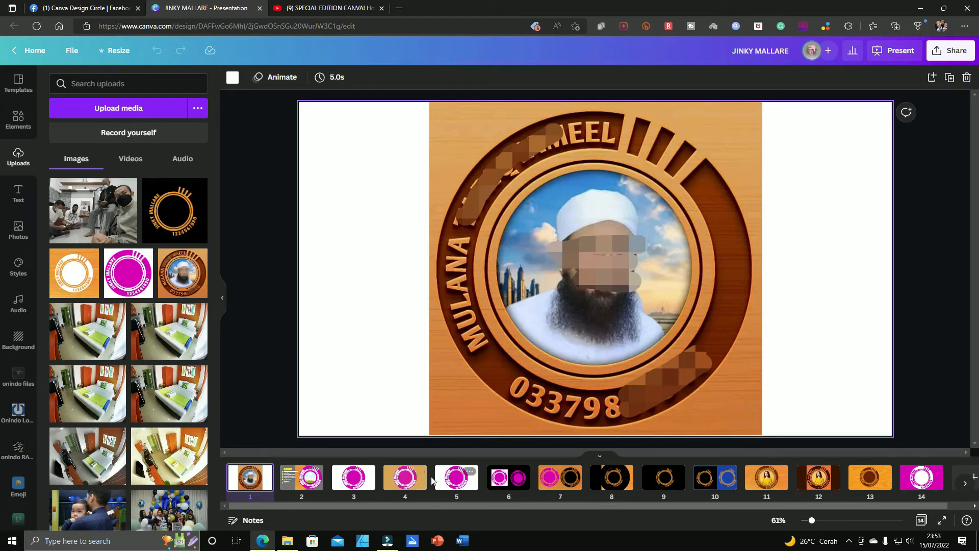
click(378, 476)
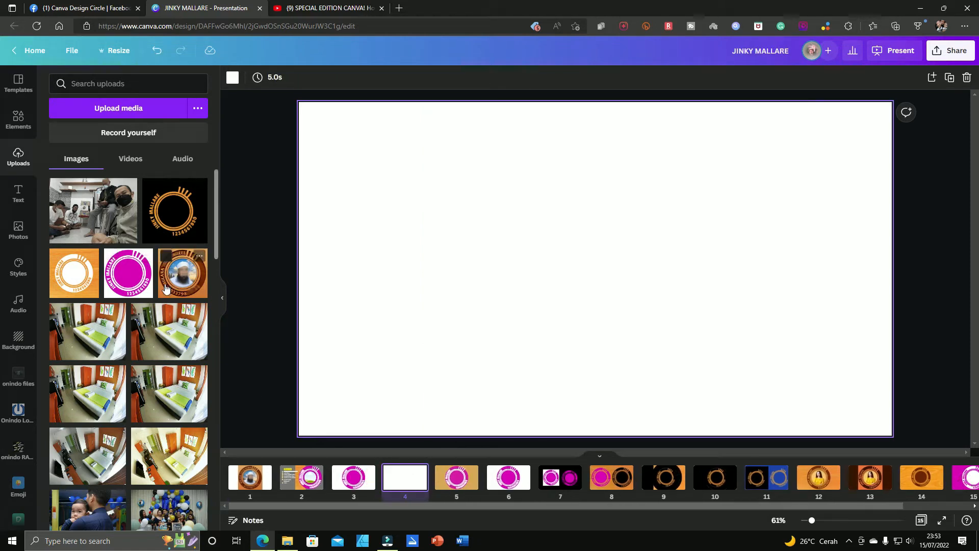
click(108, 280)
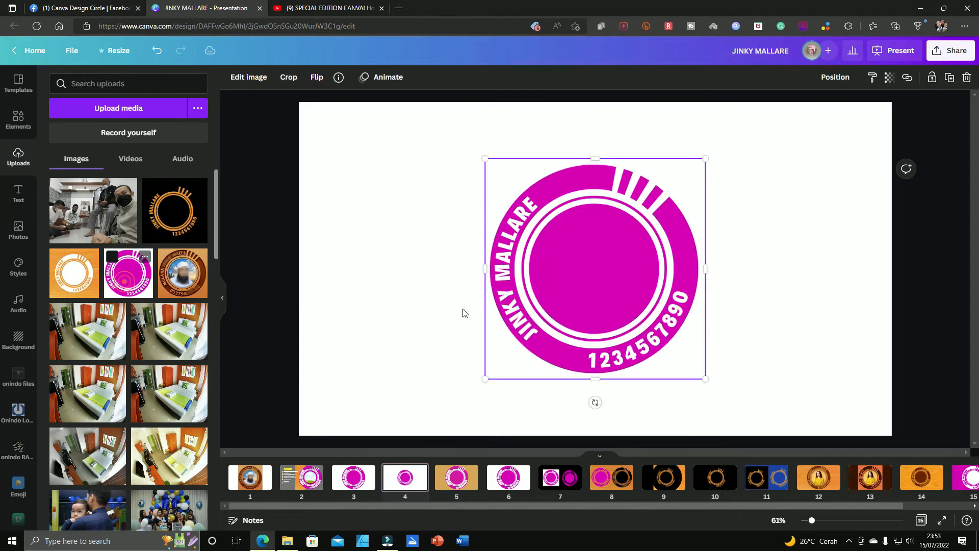
Step: Fill the background of the new page 4 with violet from the document colours
click(334, 146)
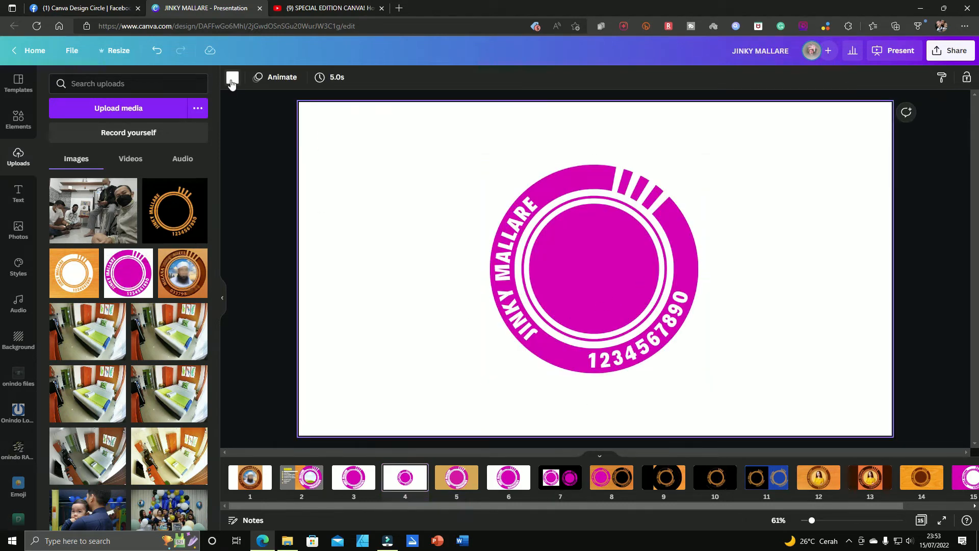
click(233, 77)
click(167, 132)
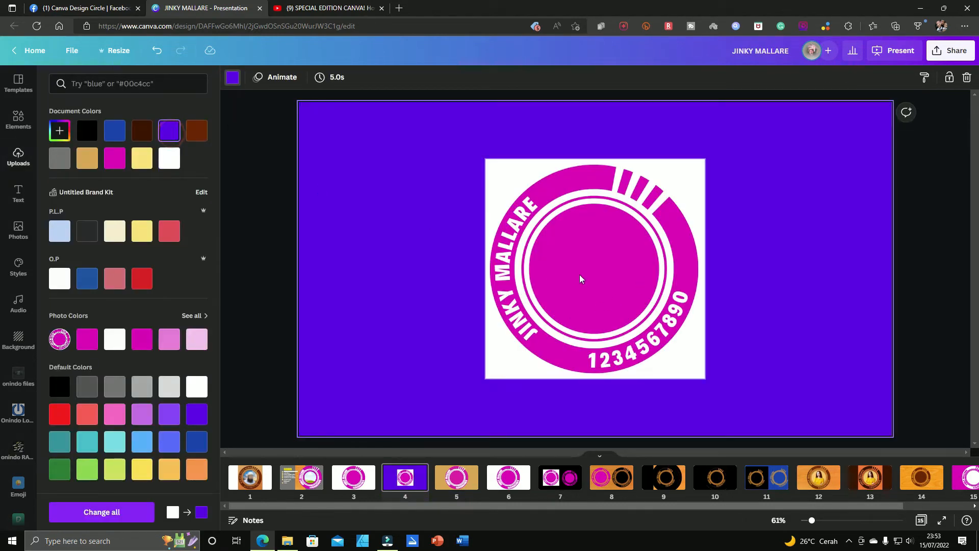
Step: Remove the white background of the magenta logo image with Background Remover and shift the logo around on the violet page
click(611, 282)
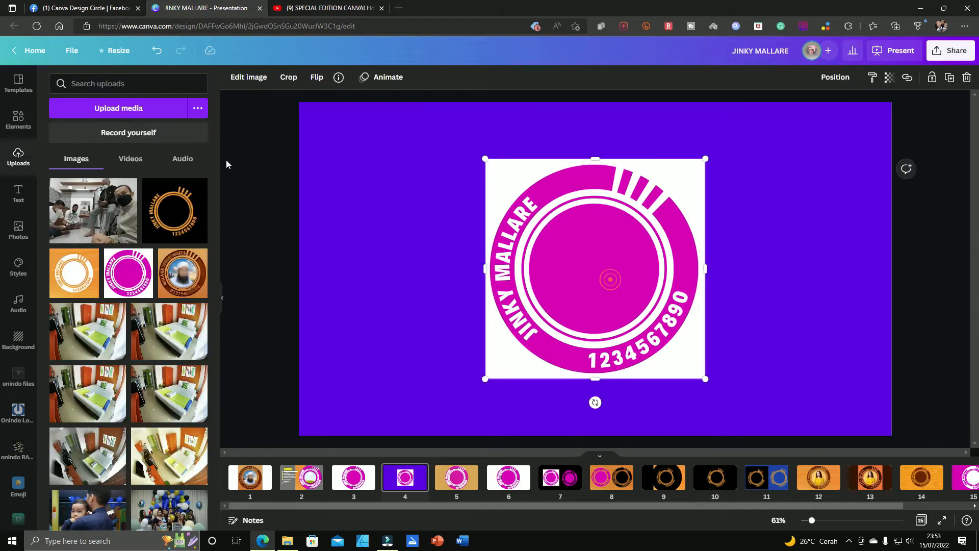
click(254, 78)
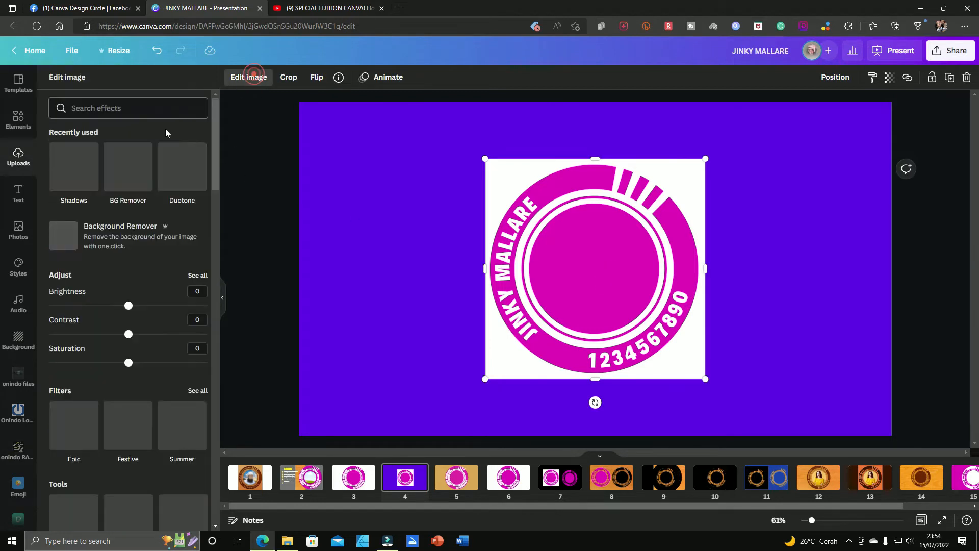
click(102, 240)
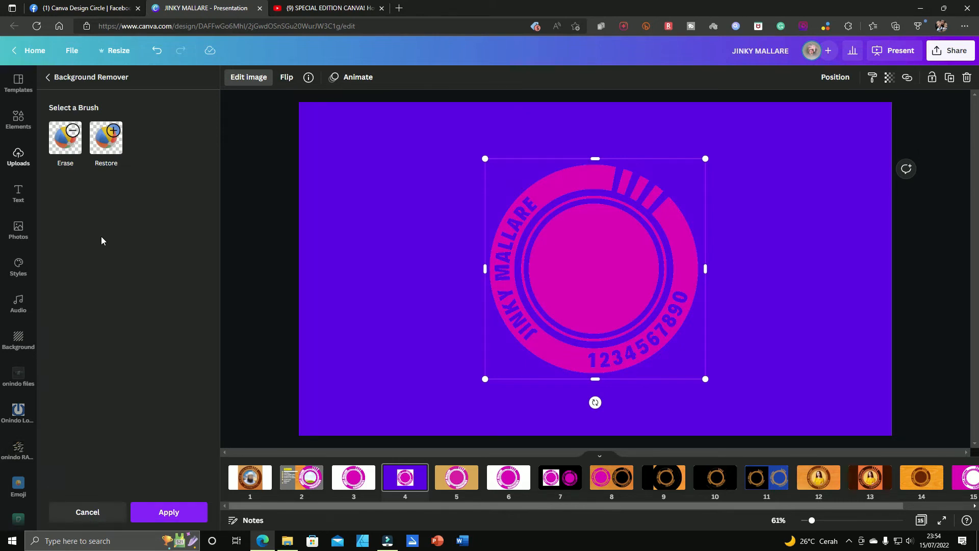
drag(596, 262, 574, 270)
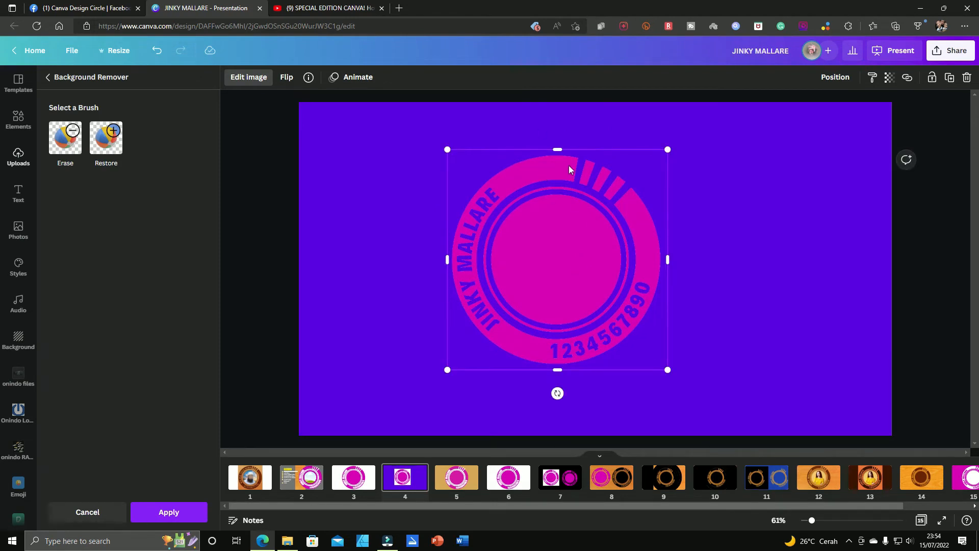
click(181, 515)
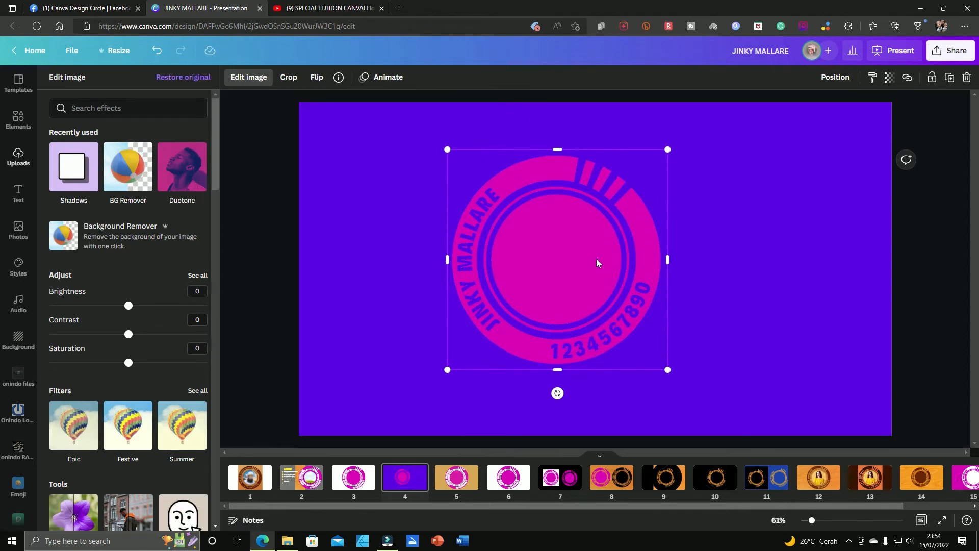
drag(533, 251, 584, 251)
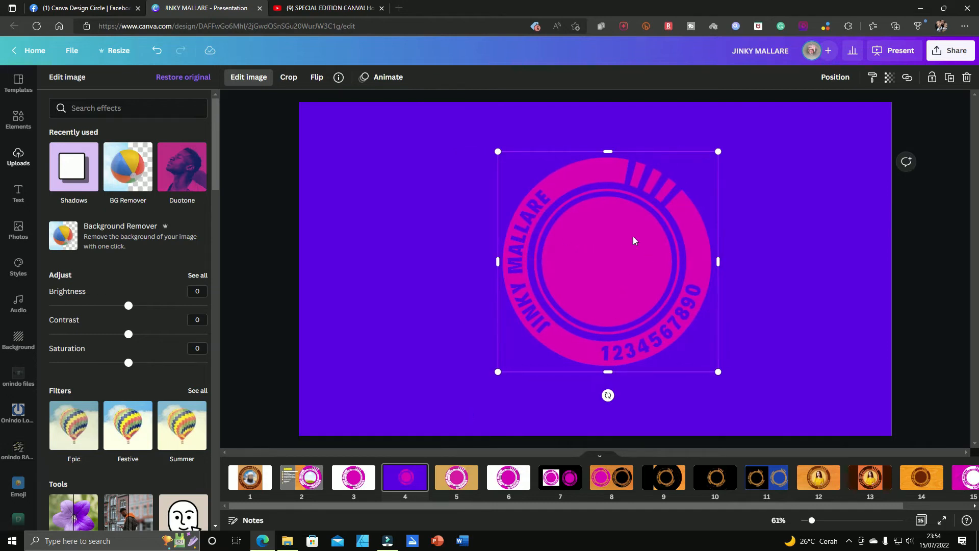
Step: Undo the logo edits, the violet background and the added page 4
key(ctrl+z)
key(ctrl+z)
key(ctrl+z)
key(ctrl+z)
key(ctrl+z)
key(ctrl+z)
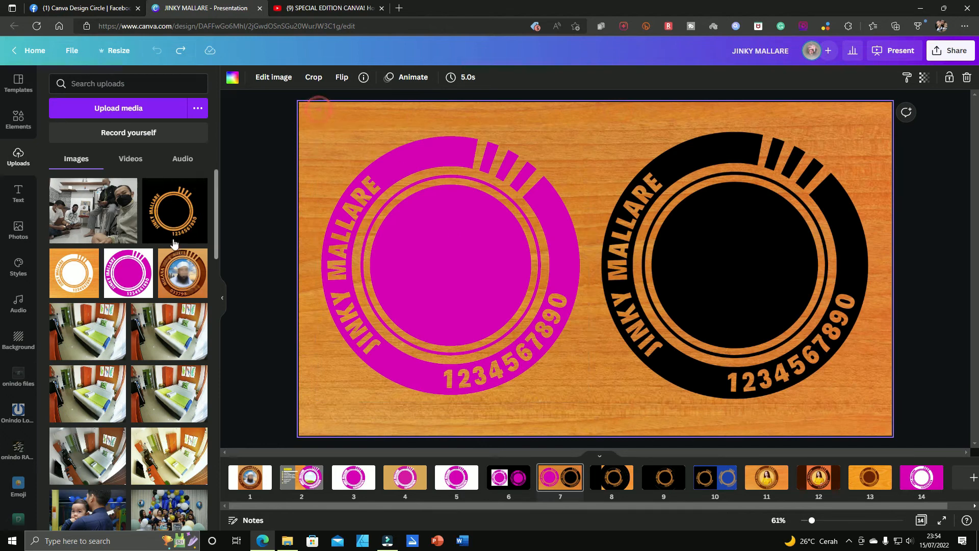
Step: Review the list of used elements on page 2 and the wooden reference logo on page 1
click(295, 487)
click(533, 358)
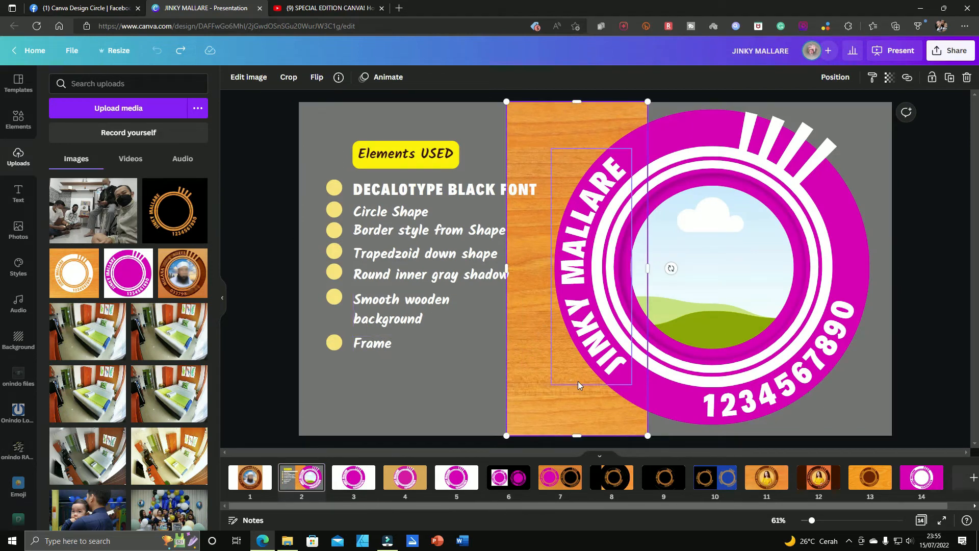
click(242, 482)
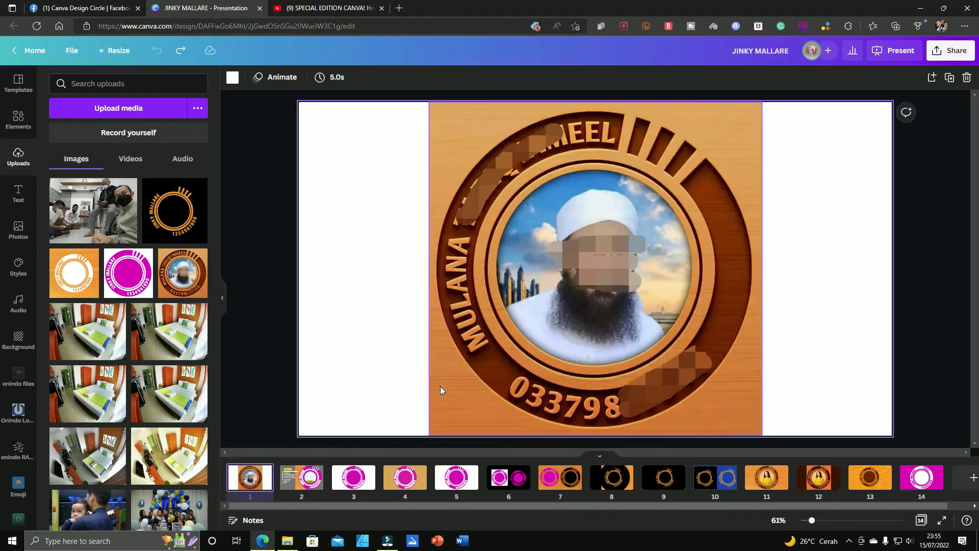
scroll(440, 387, up, 5)
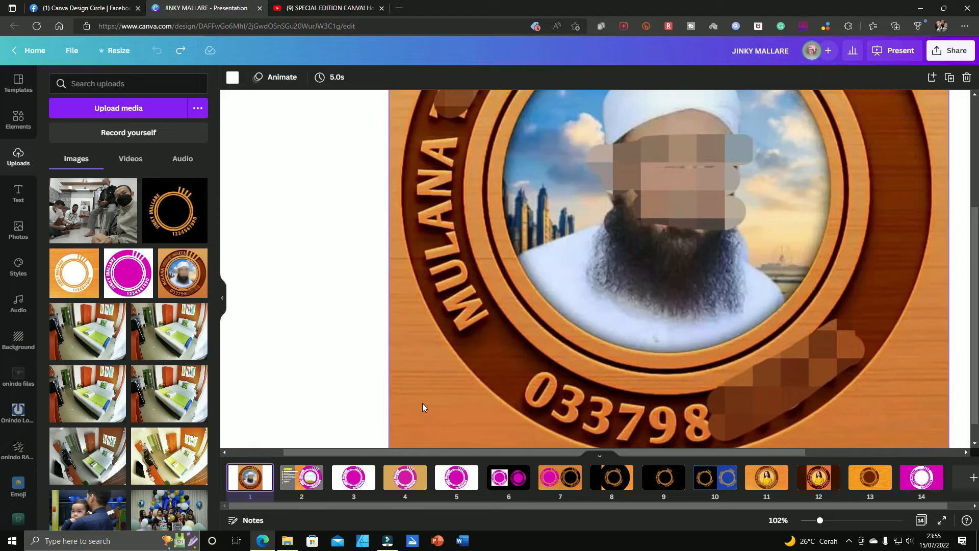
key(ctrl+minus)
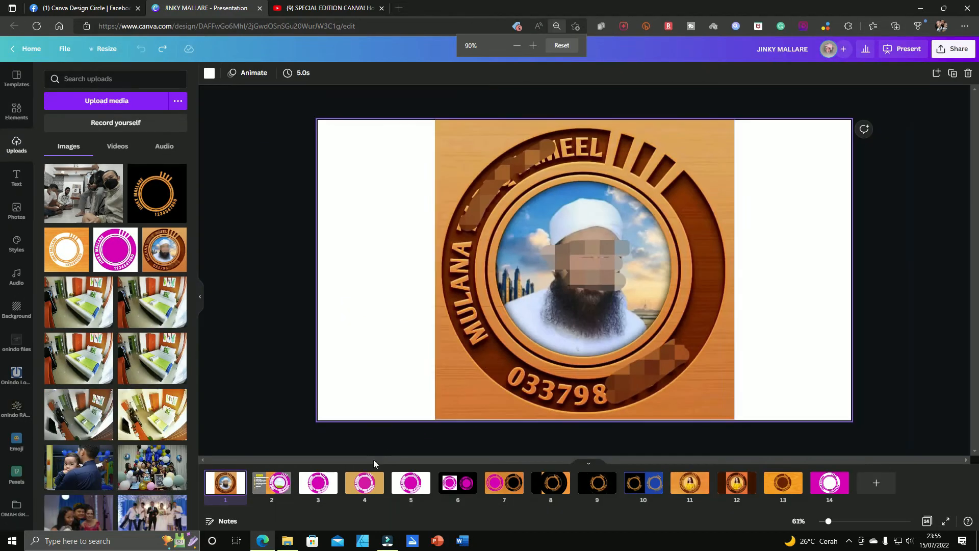
Step: Open page 7 with the magenta and black logos and delete its wooden background image
click(511, 483)
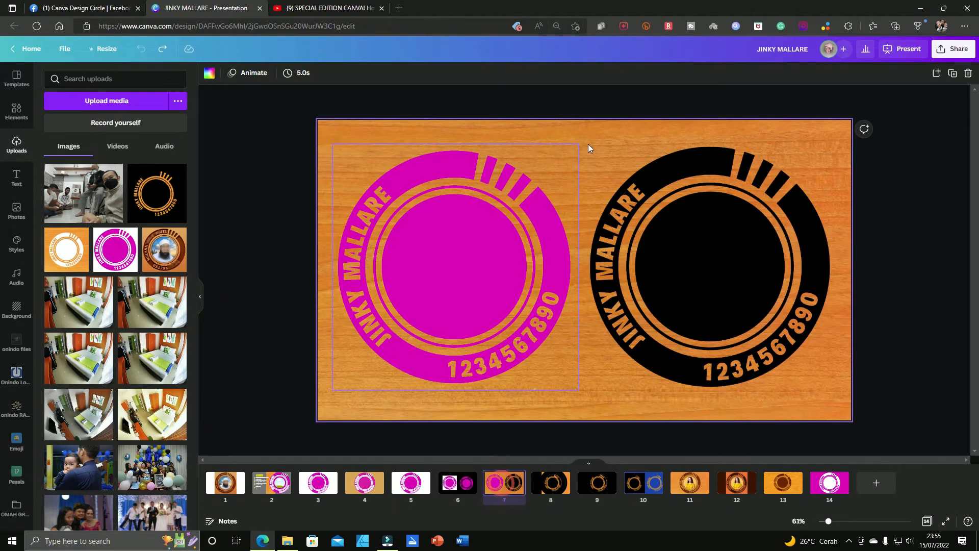
click(595, 136)
key(Delete)
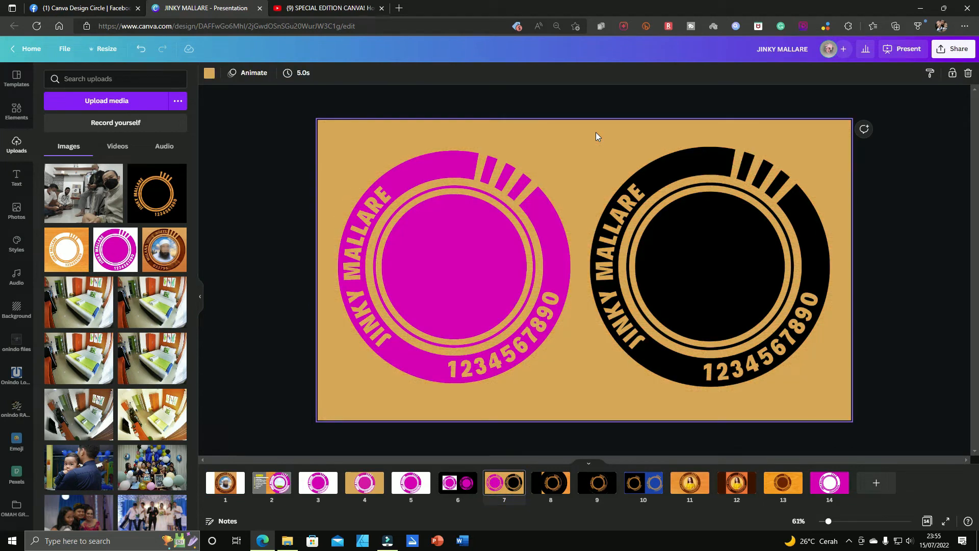
key(Delete)
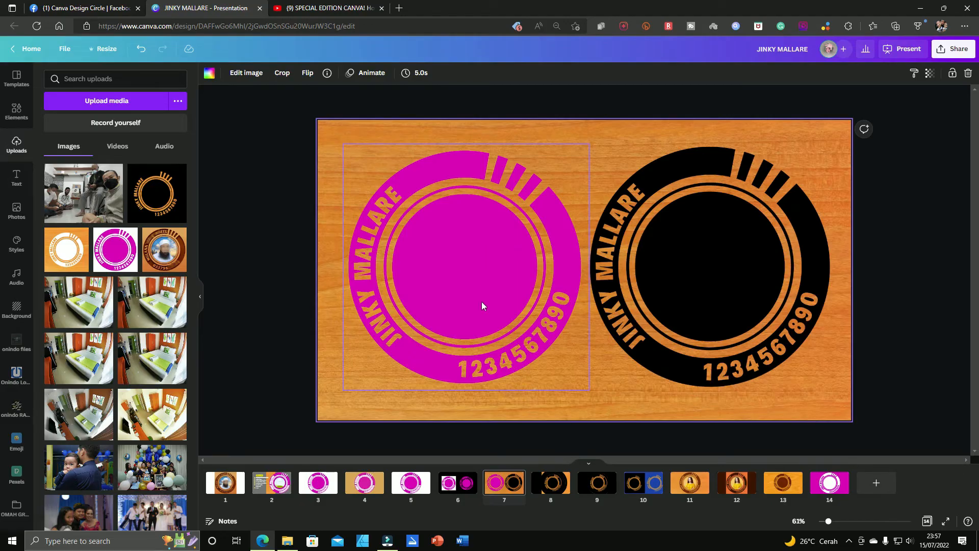
Step: Apply the Fuchsia Duotone effect to the magenta logo image on page 7
click(516, 276)
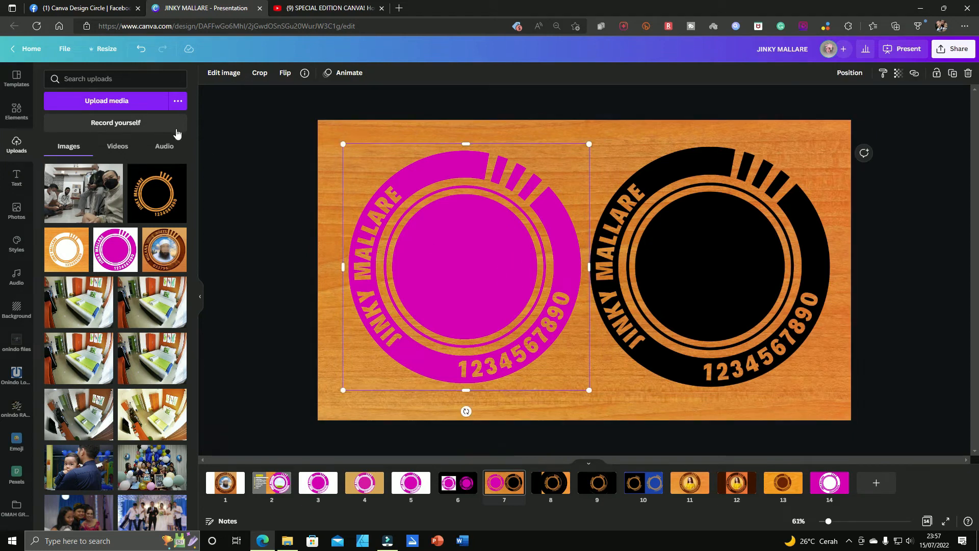
click(219, 78)
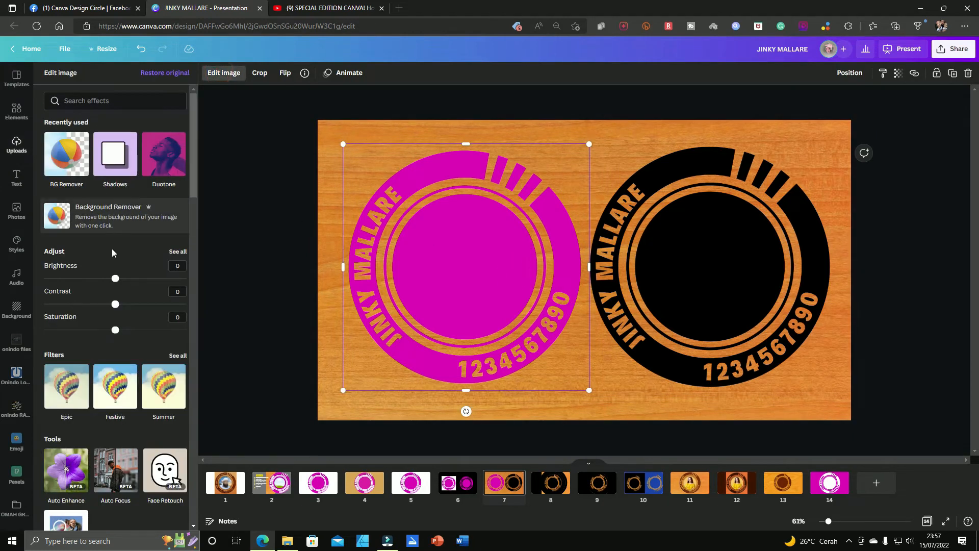
click(407, 452)
click(480, 363)
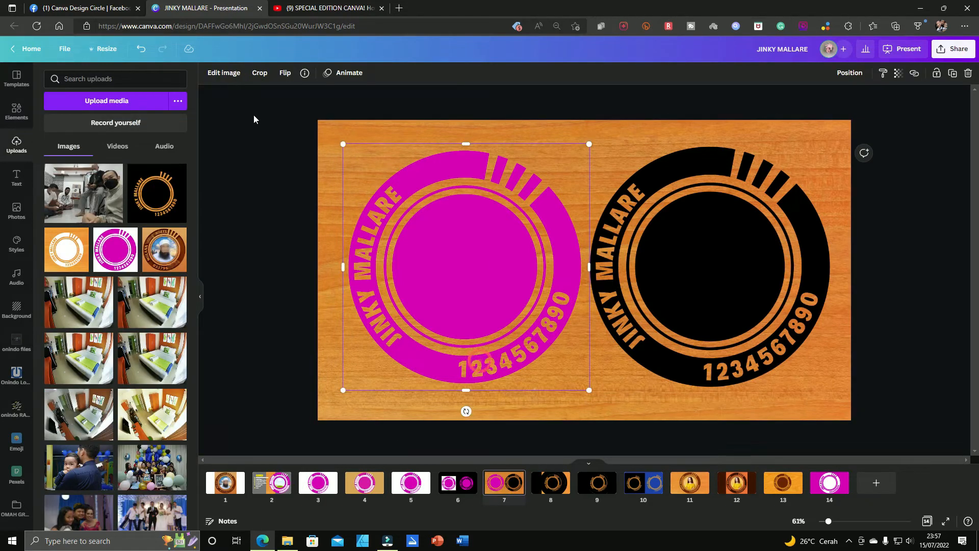
click(233, 78)
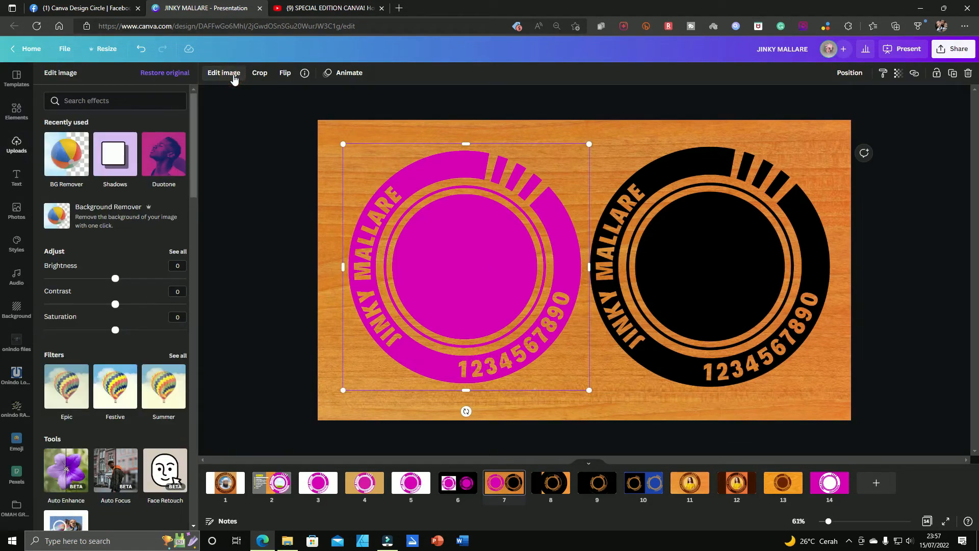
scroll(104, 430, down, 10)
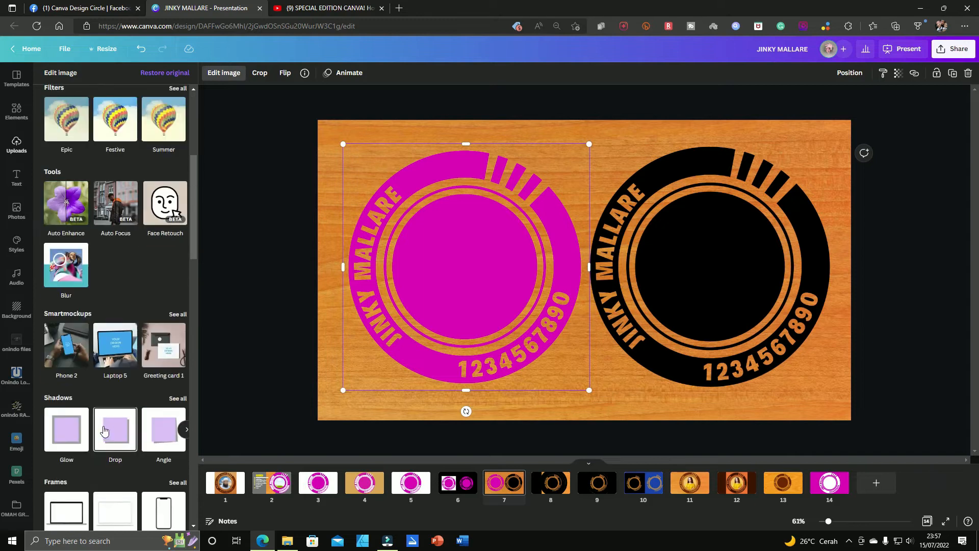
click(115, 398)
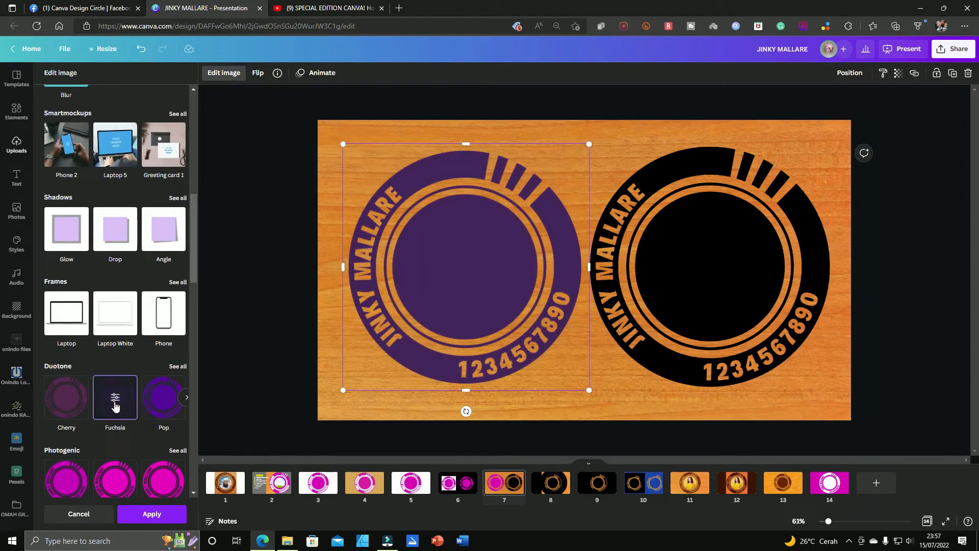
Step: Set both the shadows and the highlights of the left logo's Duotone effect on page 7 to black and apply it
click(114, 402)
click(177, 130)
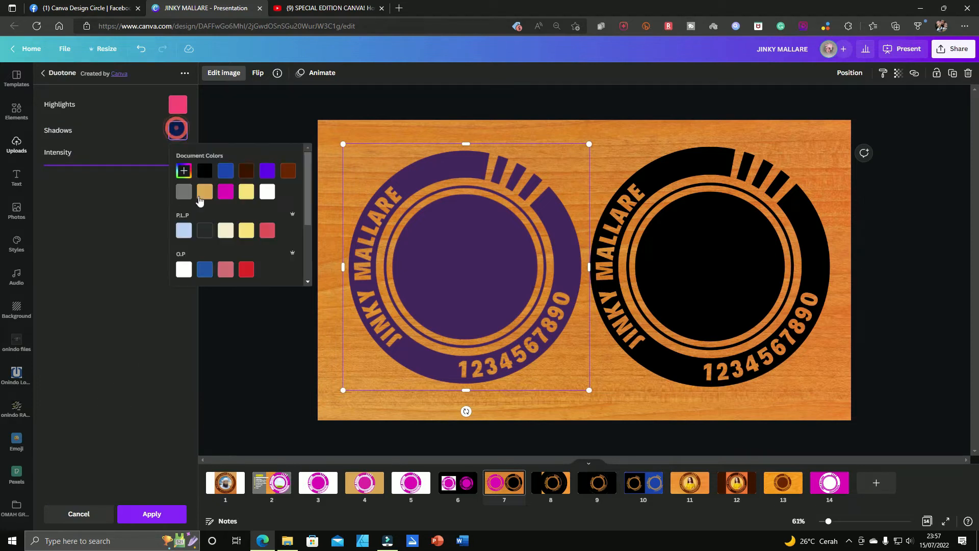
click(205, 171)
click(177, 104)
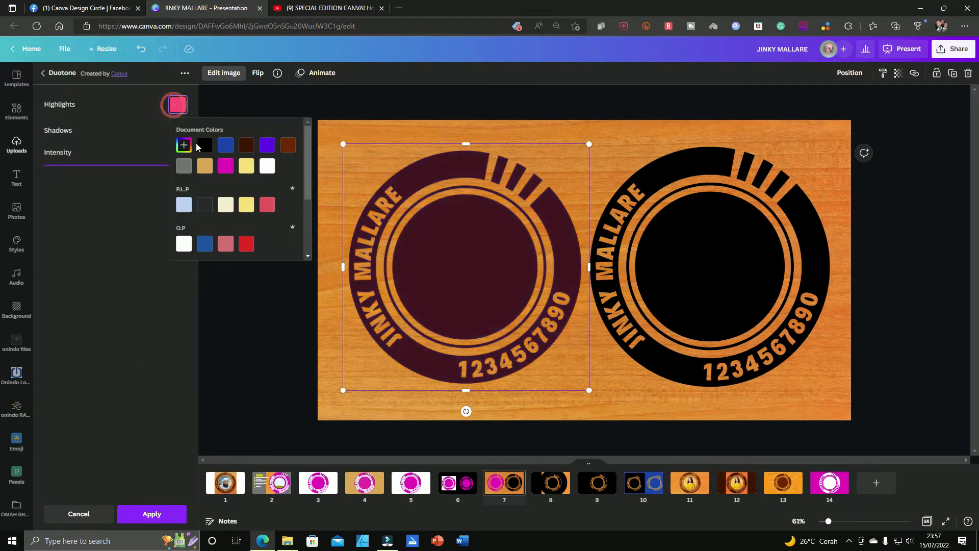
click(205, 145)
click(284, 358)
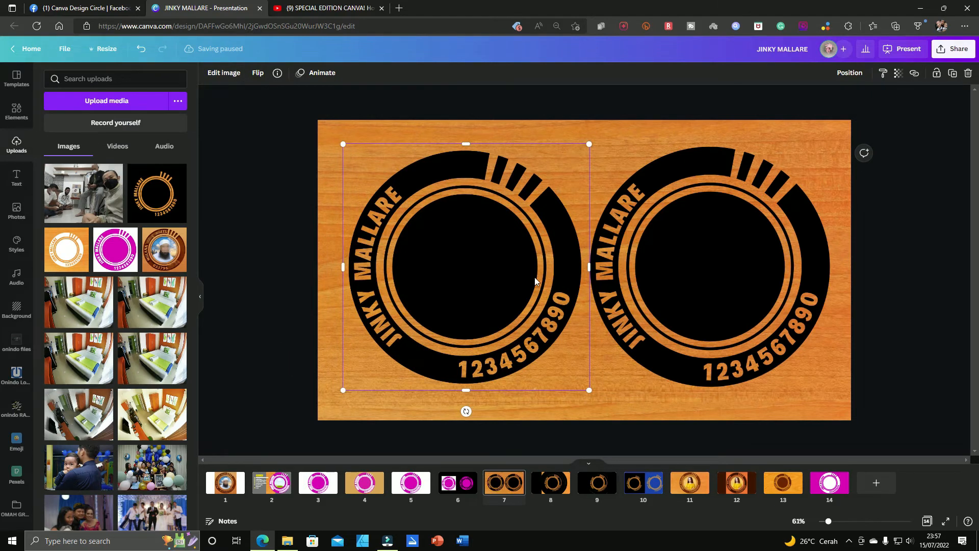
Step: Compare the logo layouts on pages 8, 10 and 7
click(556, 485)
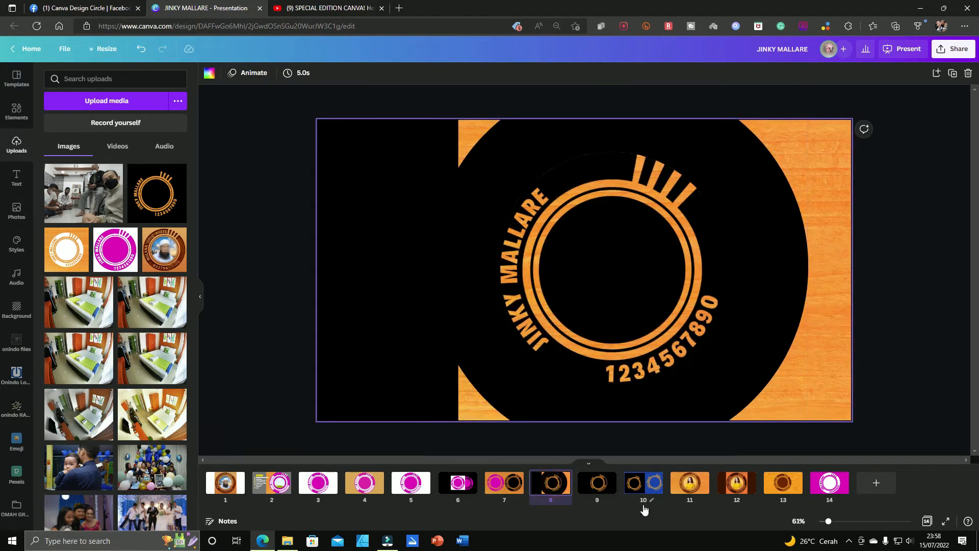
click(653, 483)
click(806, 305)
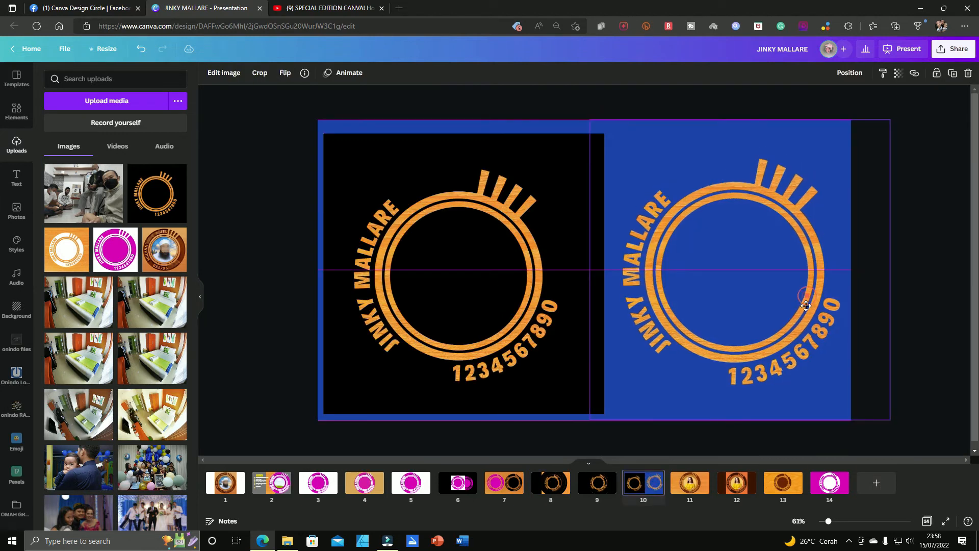
click(551, 483)
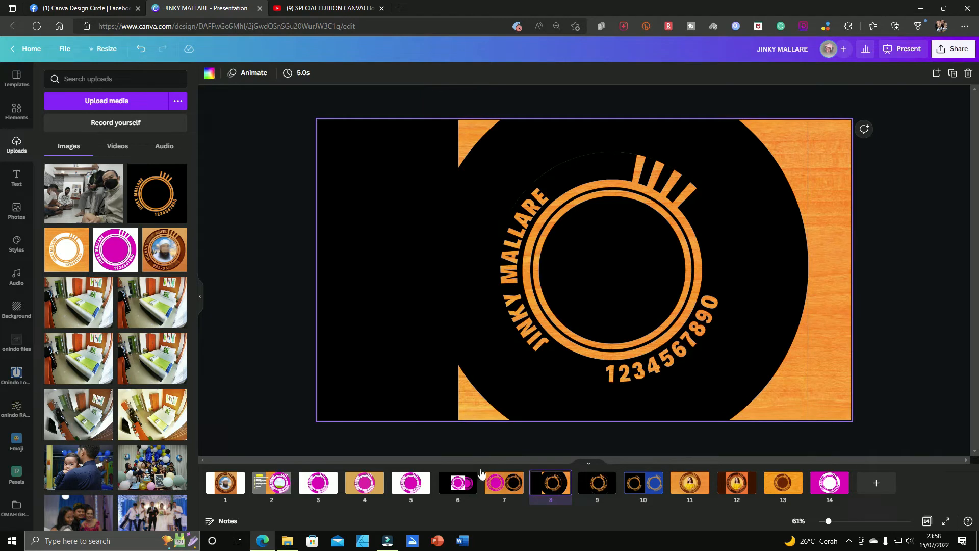
click(502, 490)
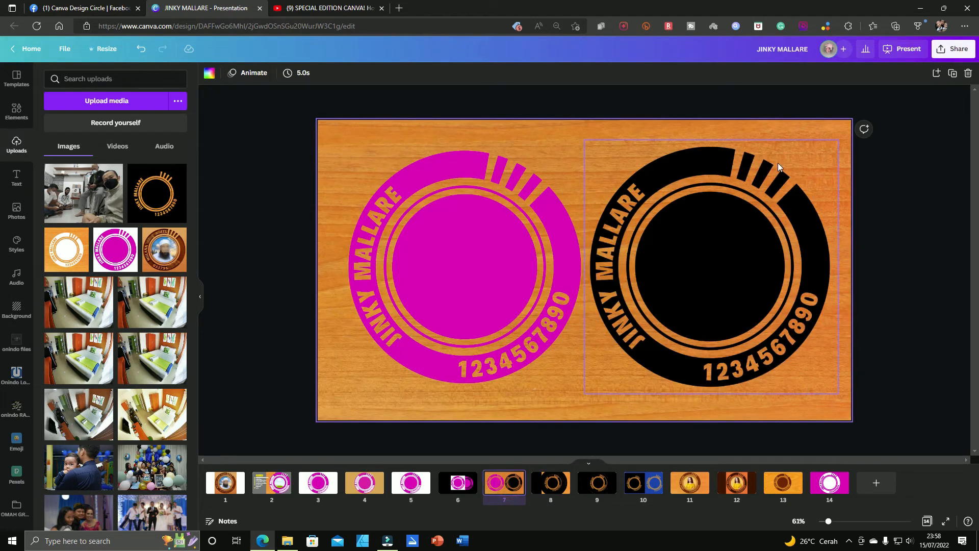
Step: Move the black cover shapes and the logo apart on page 8 to expose the layers over the wood
click(553, 483)
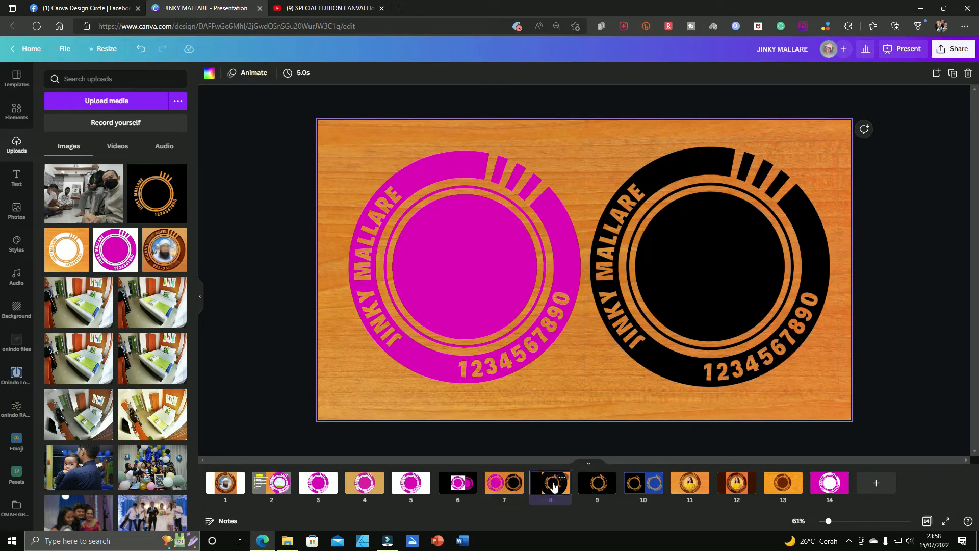
drag(770, 234, 938, 199)
drag(754, 197, 893, 164)
drag(529, 140, 782, 109)
drag(581, 153, 734, 129)
drag(307, 257, 286, 258)
drag(667, 234, 503, 264)
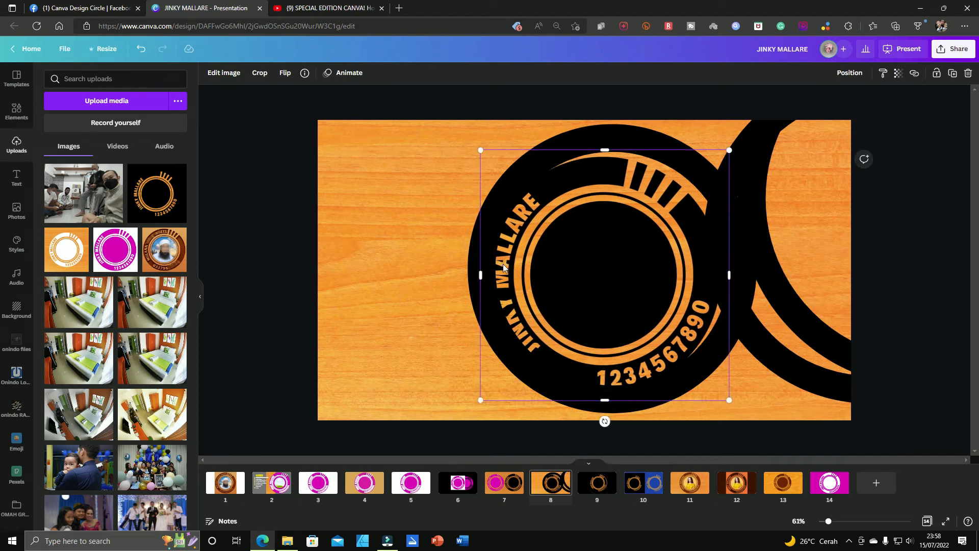
Step: Undo the moves of the cover shapes and the logo on page 8
key(ctrl+z)
key(ctrl+z)
key(ctrl+z)
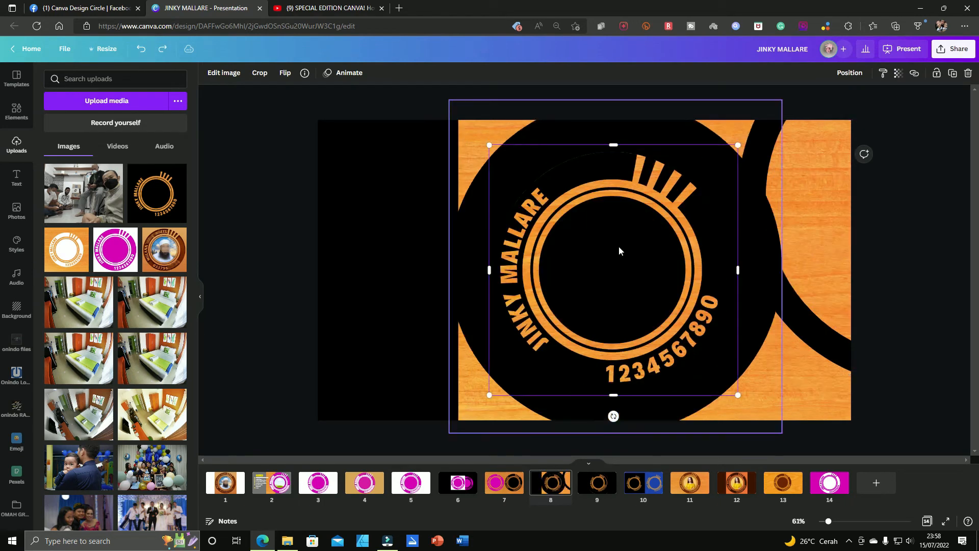
key(ctrl+z)
key(ctrl+z)
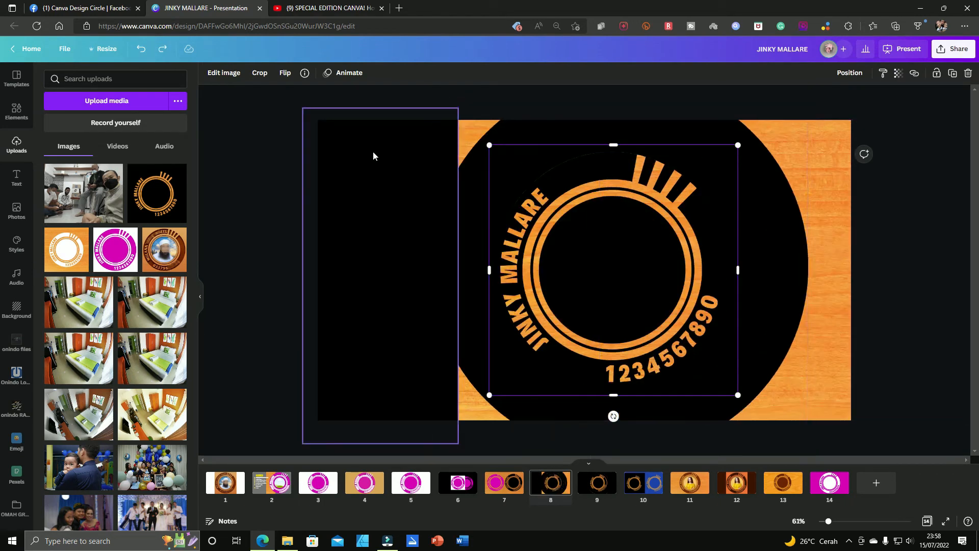
Step: Resize and reposition the black rectangles on page 8 to cover the wood on the logo's left side
click(373, 156)
drag(459, 277, 505, 270)
drag(411, 415, 417, 379)
mouse_move(492, 366)
mouse_down()
mouse_move(463, 367)
mouse_move(500, 367)
mouse_up()
drag(414, 310, 414, 354)
click(405, 263)
click(383, 170)
drag(396, 176, 361, 216)
drag(364, 268, 357, 375)
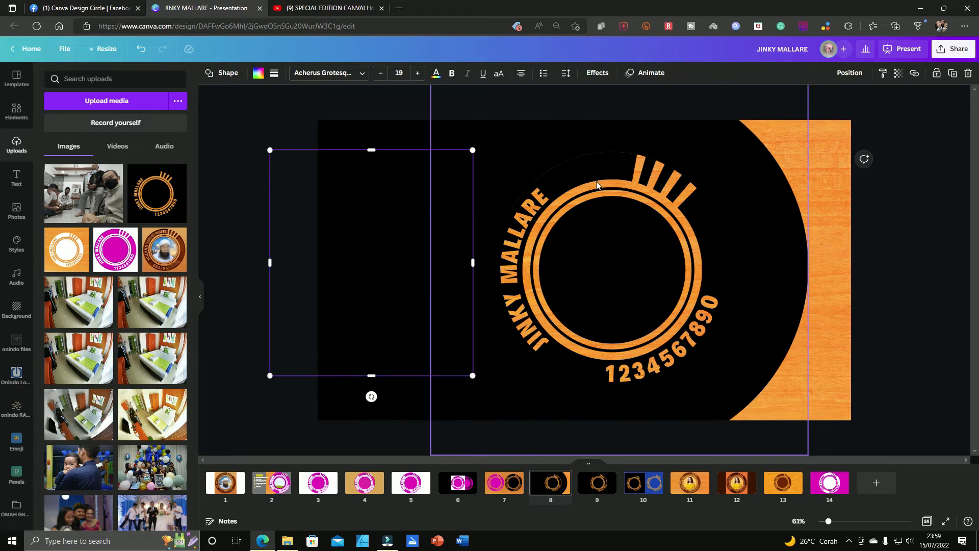
Step: Fill the cover rectangle on page 8 with black and place it so no wood strip shows beside the logo
click(750, 214)
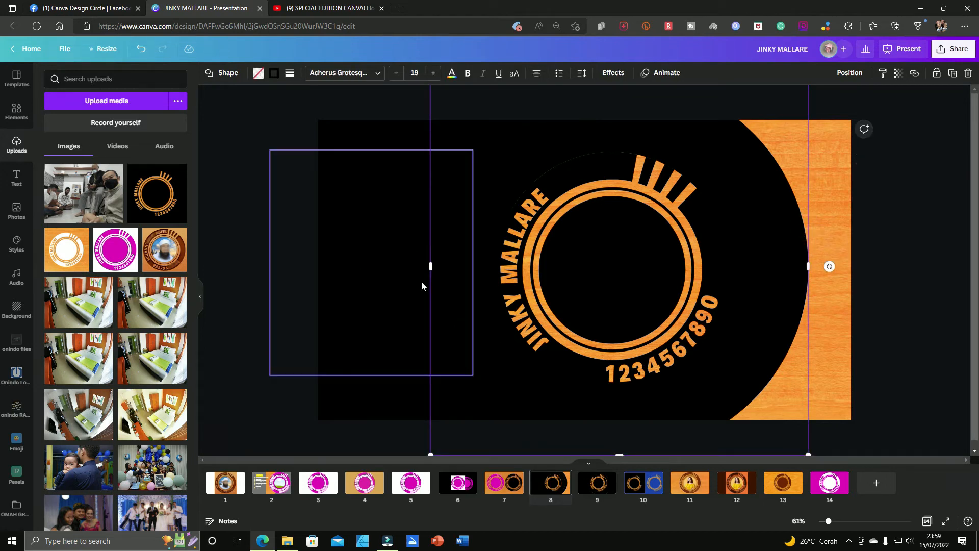
click(396, 214)
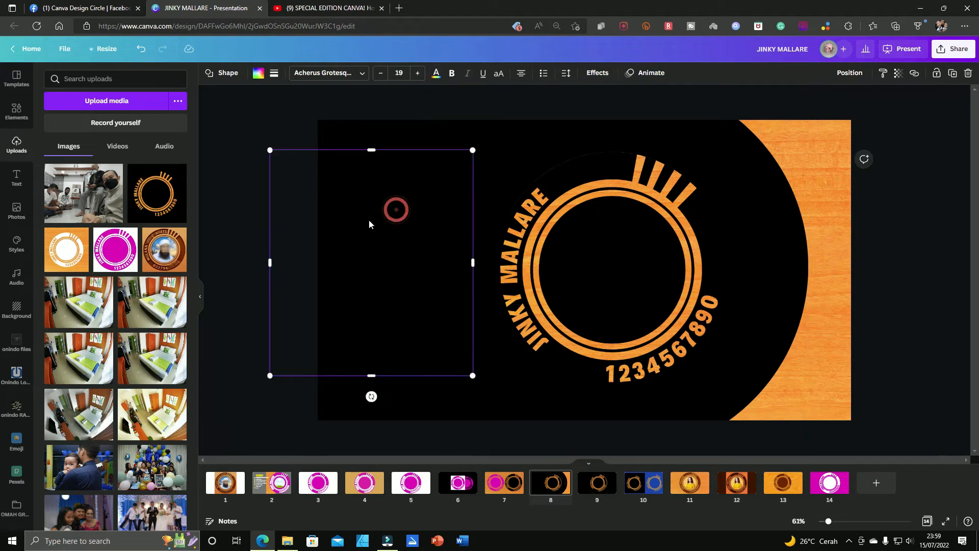
drag(369, 219, 393, 183)
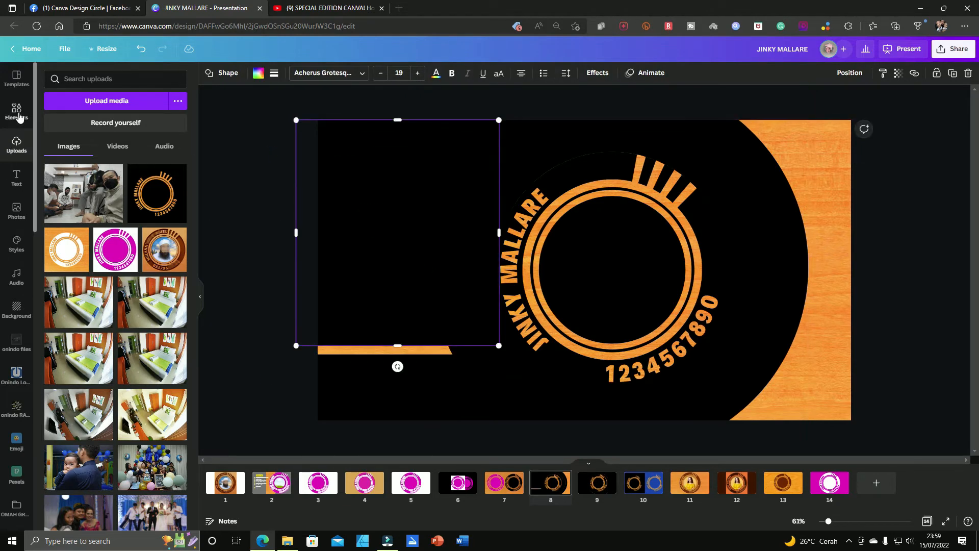
click(17, 111)
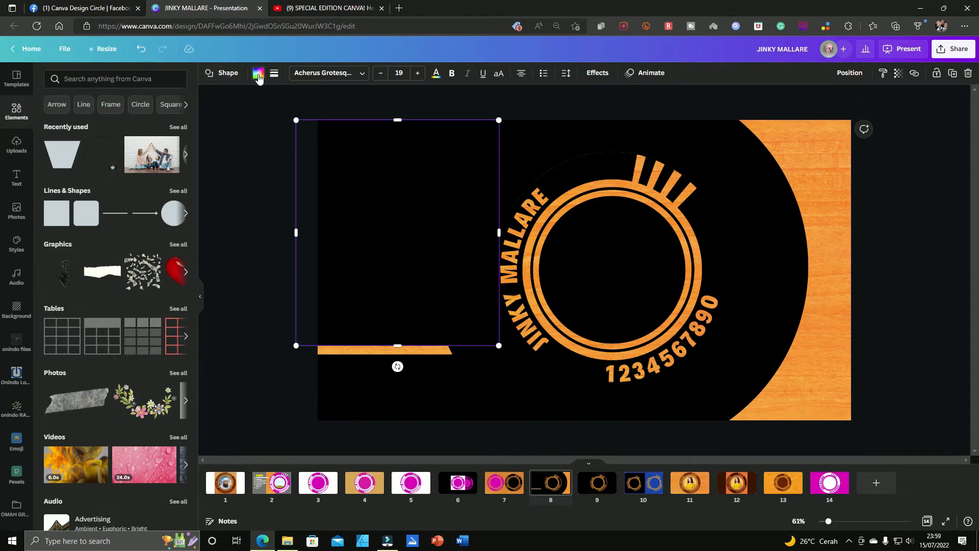
click(259, 73)
click(53, 378)
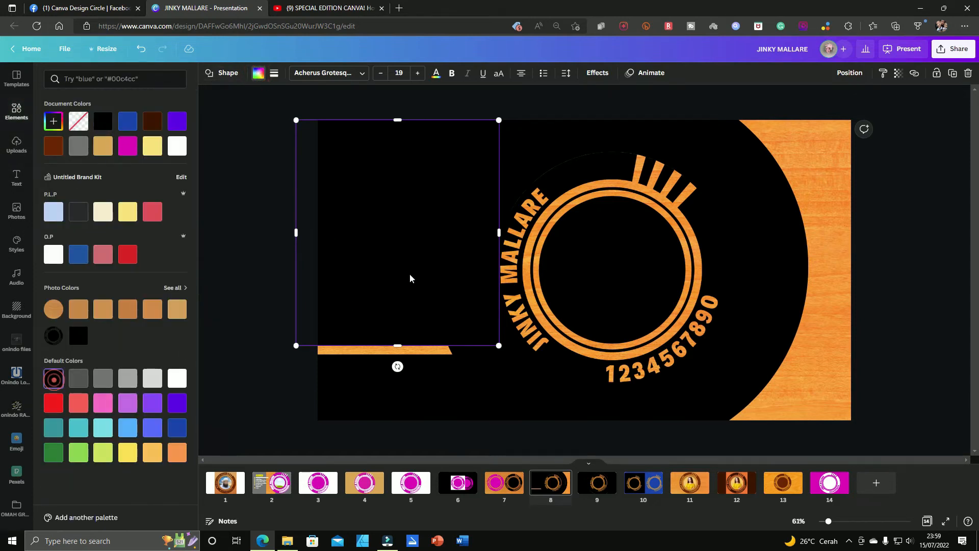
drag(436, 251, 426, 284)
click(274, 265)
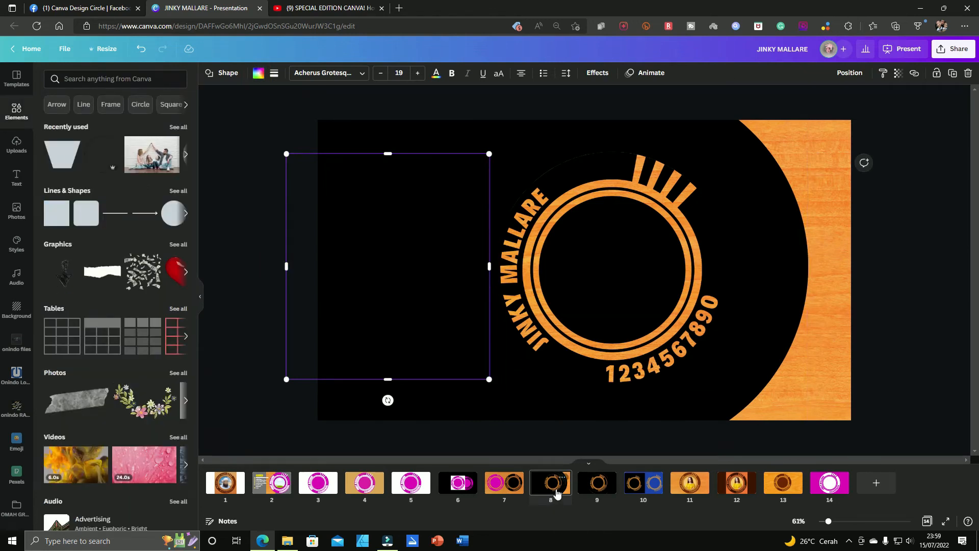
Step: Set up a PNG download of page 9 only, and close the download settings without exporting
click(597, 483)
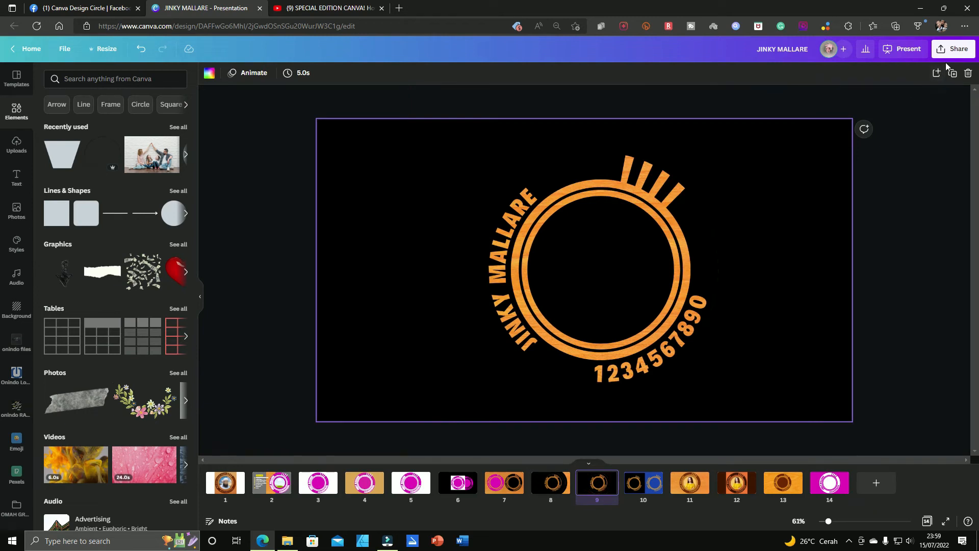
click(952, 49)
click(878, 270)
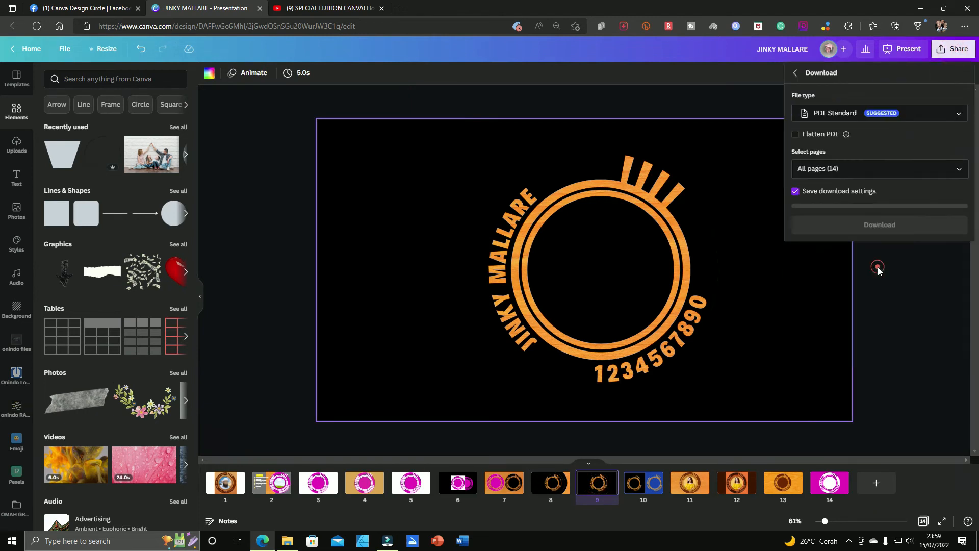
click(957, 117)
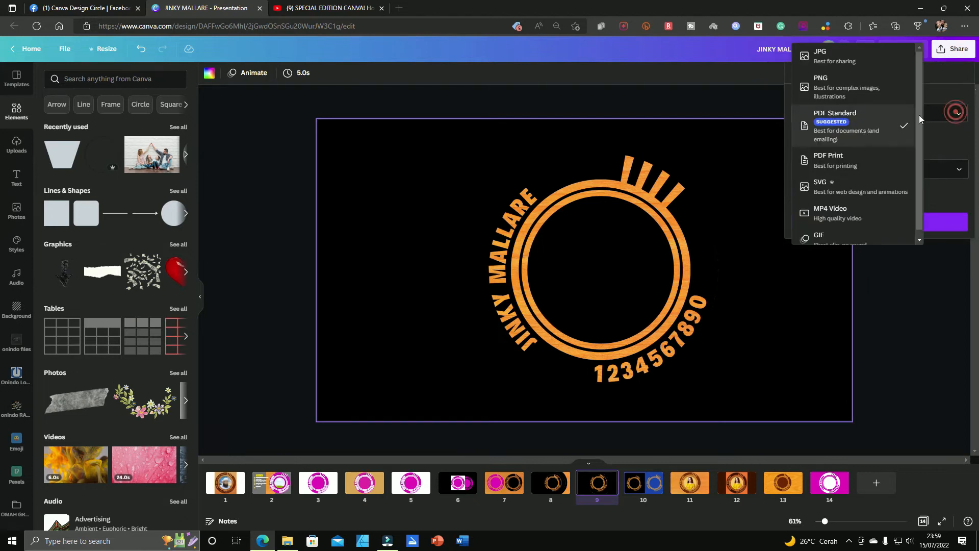
click(878, 93)
click(960, 224)
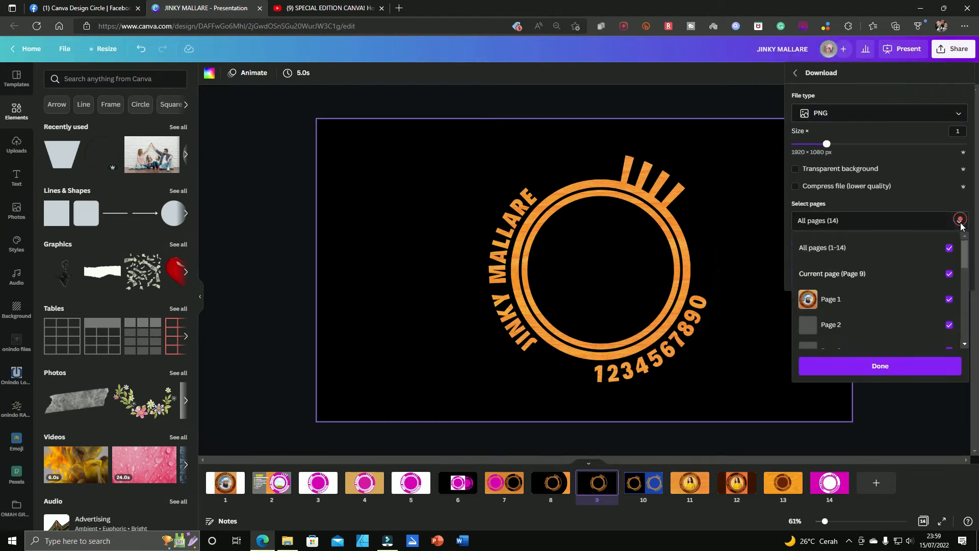
click(949, 249)
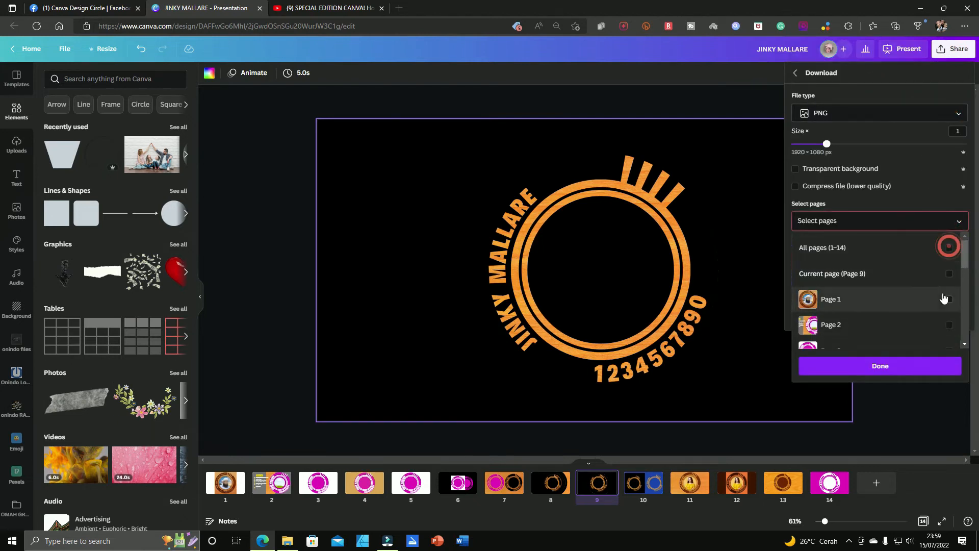
click(948, 275)
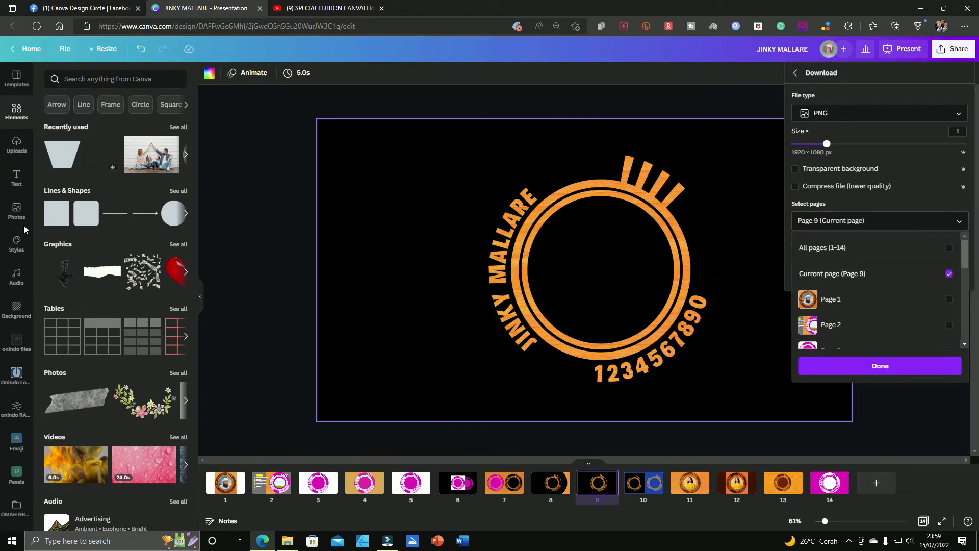
click(18, 153)
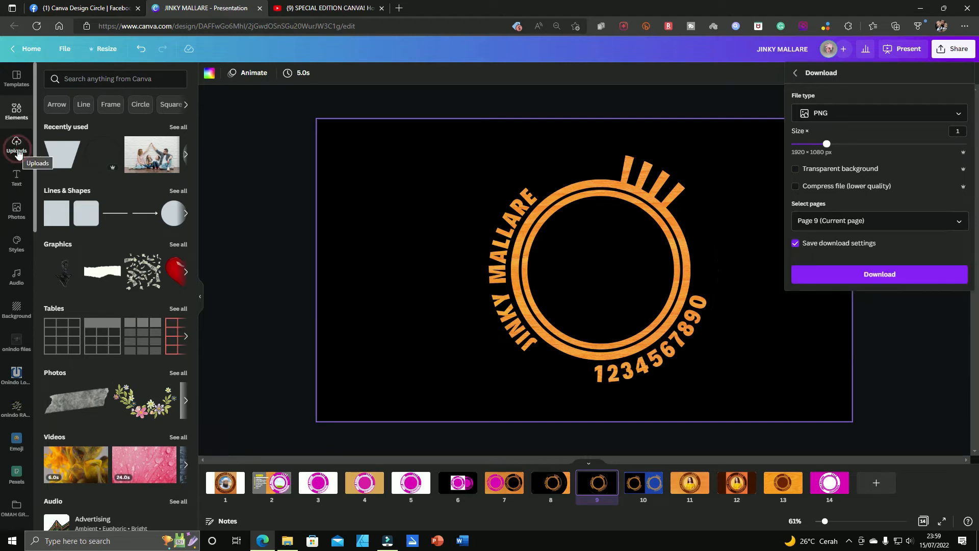
click(635, 100)
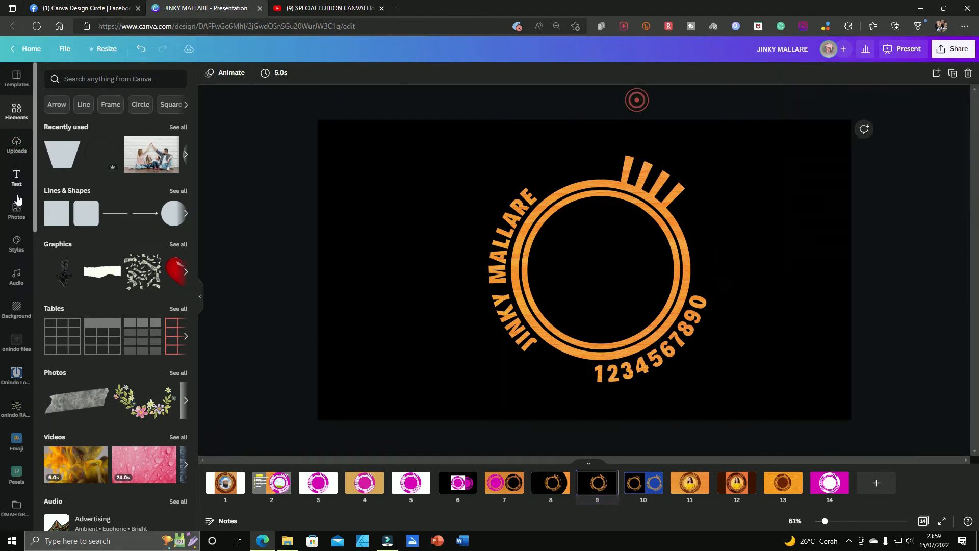
Step: Replace the left black-background logo on page 10 with the uploaded wood-textured logo image
click(17, 145)
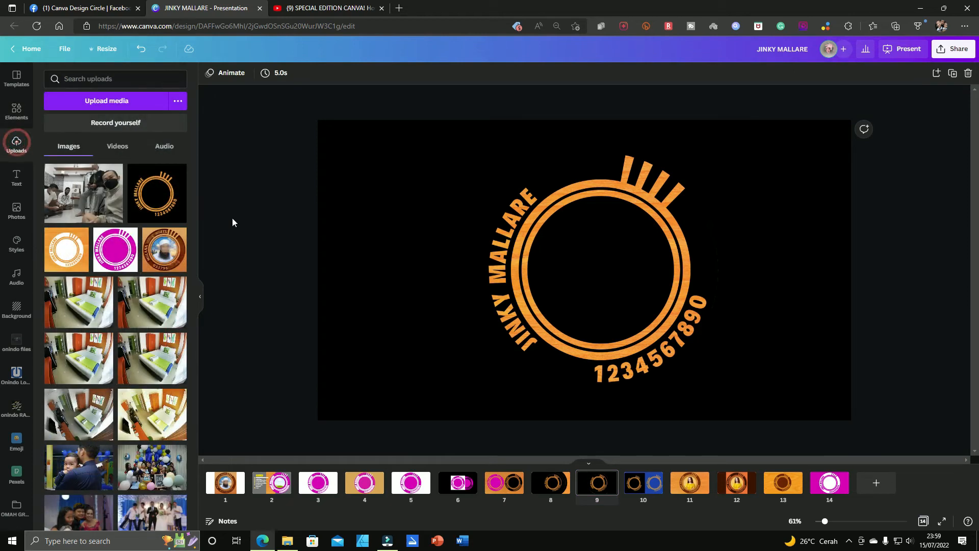
click(644, 486)
click(509, 295)
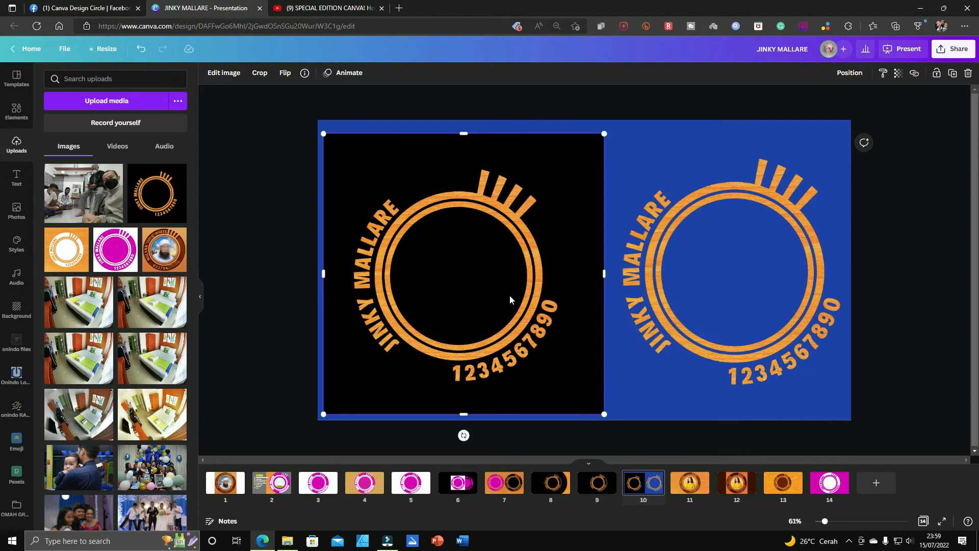
key(Delete)
click(163, 204)
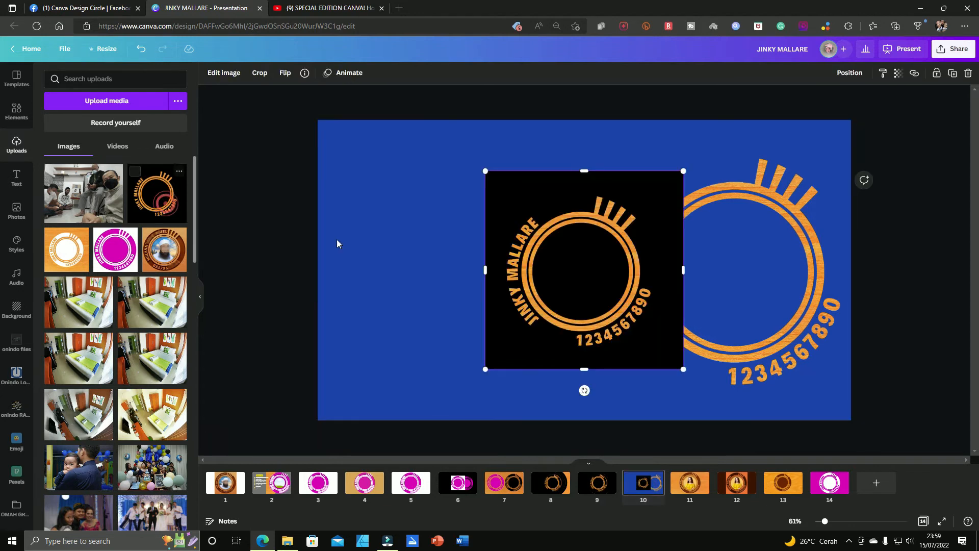
Step: Enlarge the inserted logo image and position it in the left half of page 10, beside the transparent logo
drag(581, 282, 473, 282)
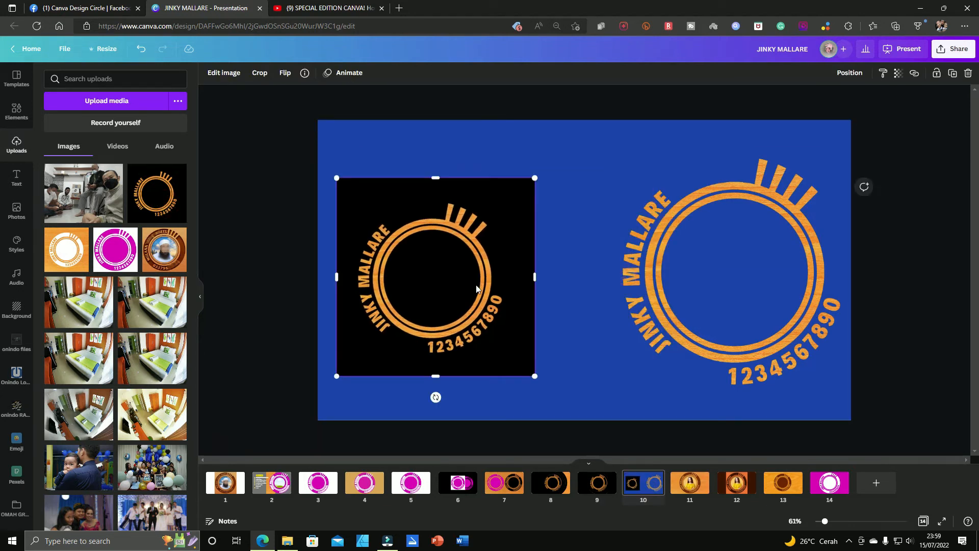
drag(534, 376, 585, 428)
drag(522, 359, 522, 321)
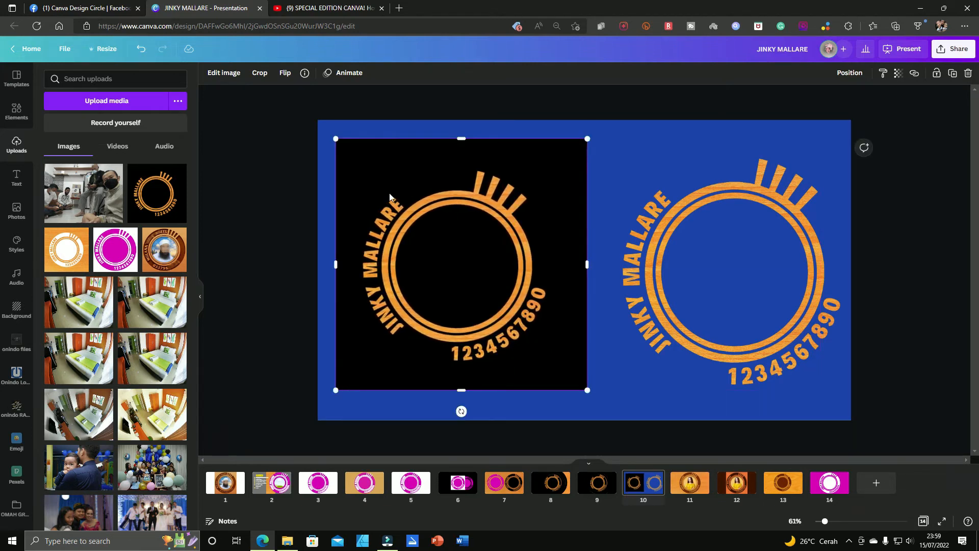
Step: Remove the left logo's black background on page 10 with Background Remover, trying the Erase brush before applying
click(229, 75)
click(126, 228)
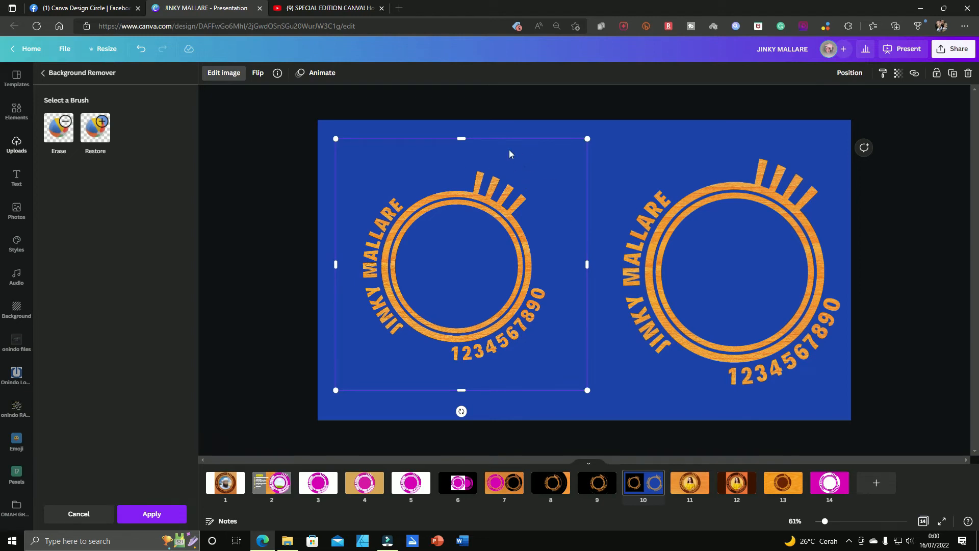
click(58, 129)
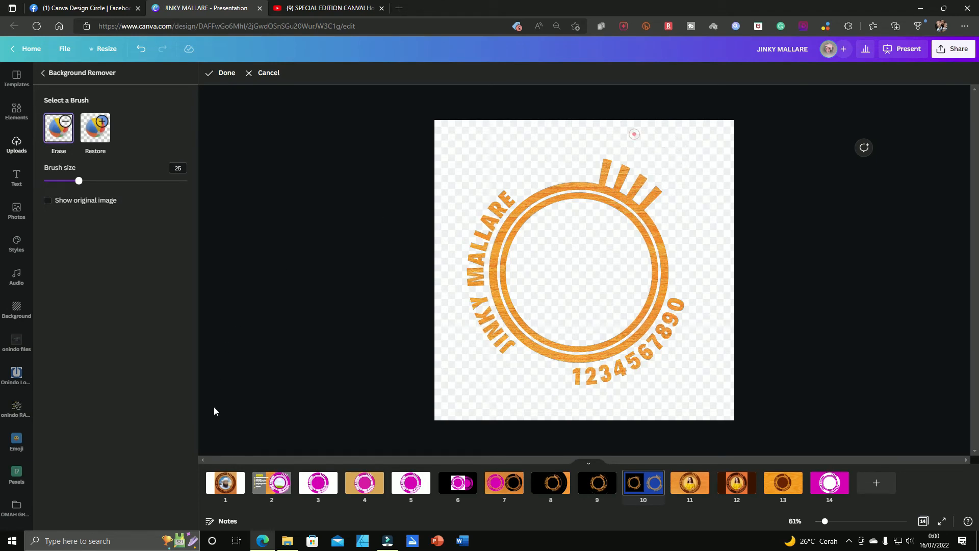
click(227, 75)
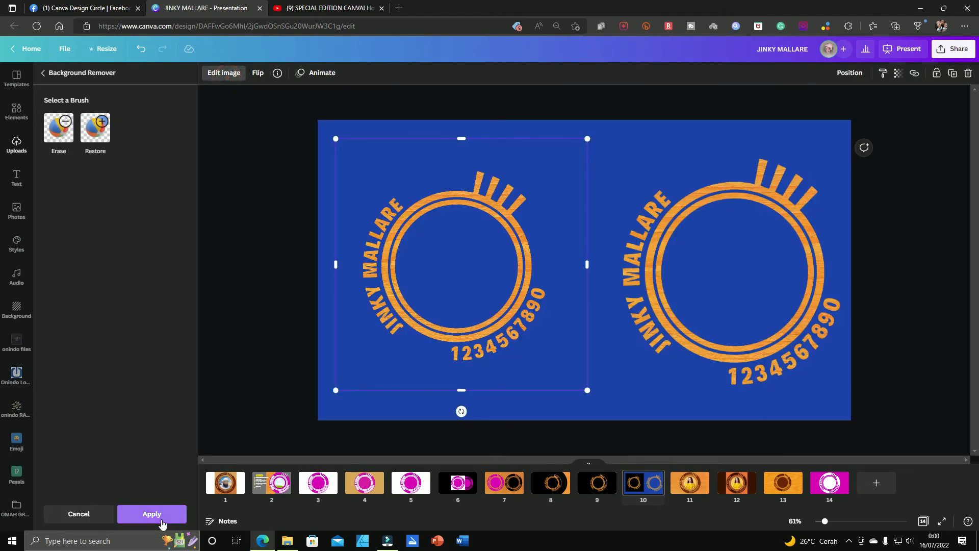
click(175, 514)
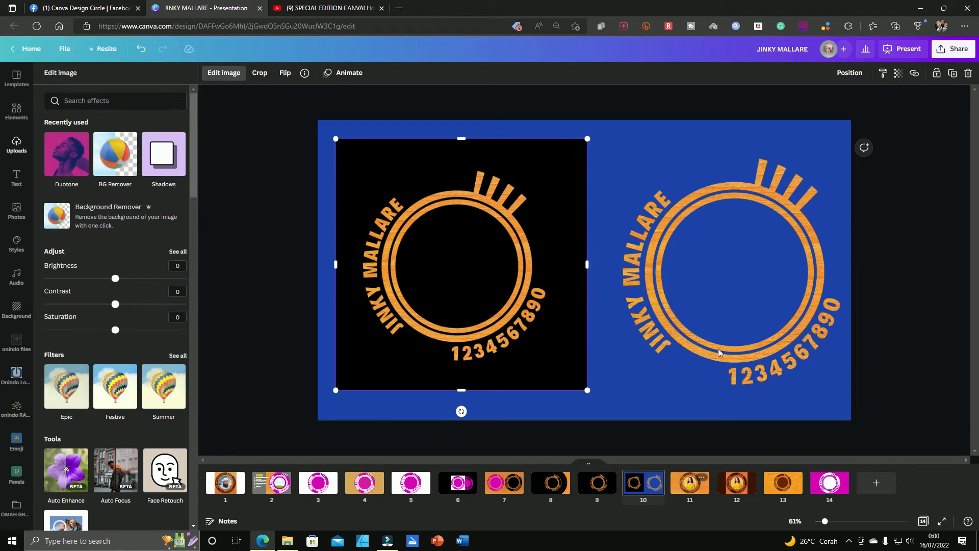
Step: Copy the transparent wood logo from page 10 onto page 11, which holds the carved logo with the woman's portrait
click(689, 482)
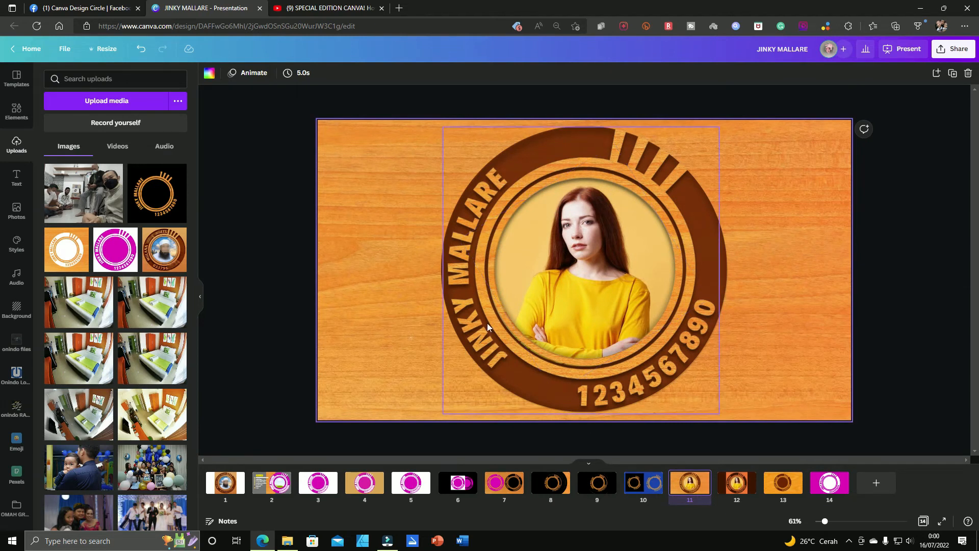
click(650, 482)
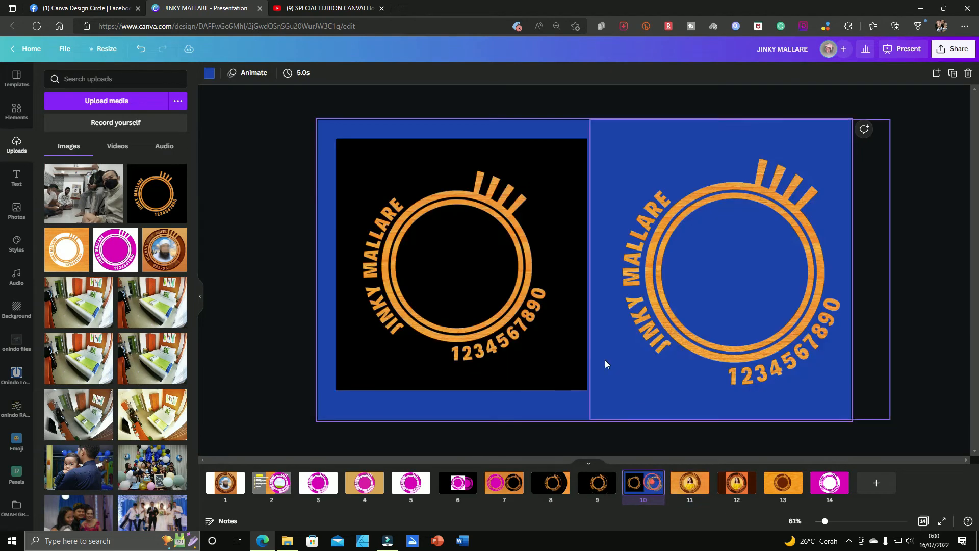
click(665, 323)
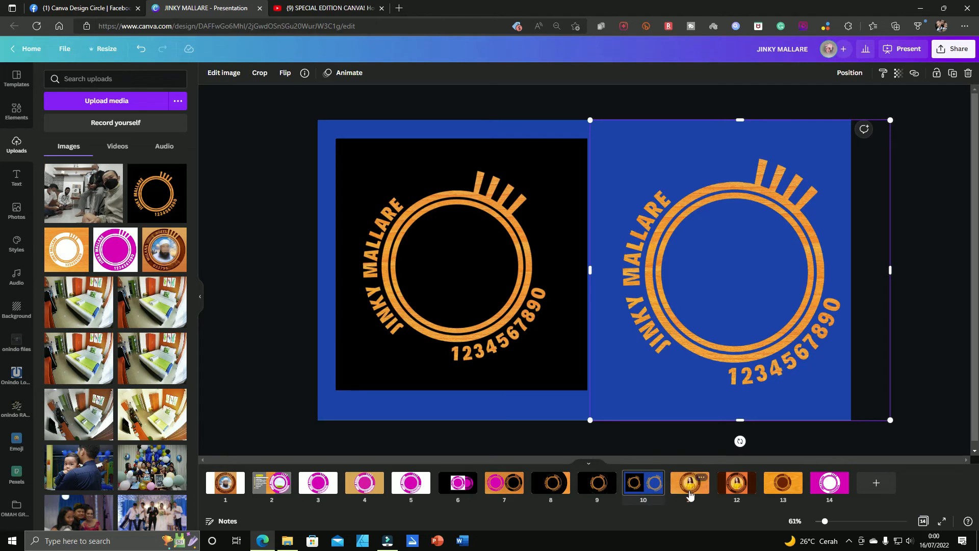
click(706, 487)
mouse_move(679, 324)
mouse_down()
mouse_move(504, 309)
mouse_move(438, 319)
mouse_move(668, 327)
mouse_up()
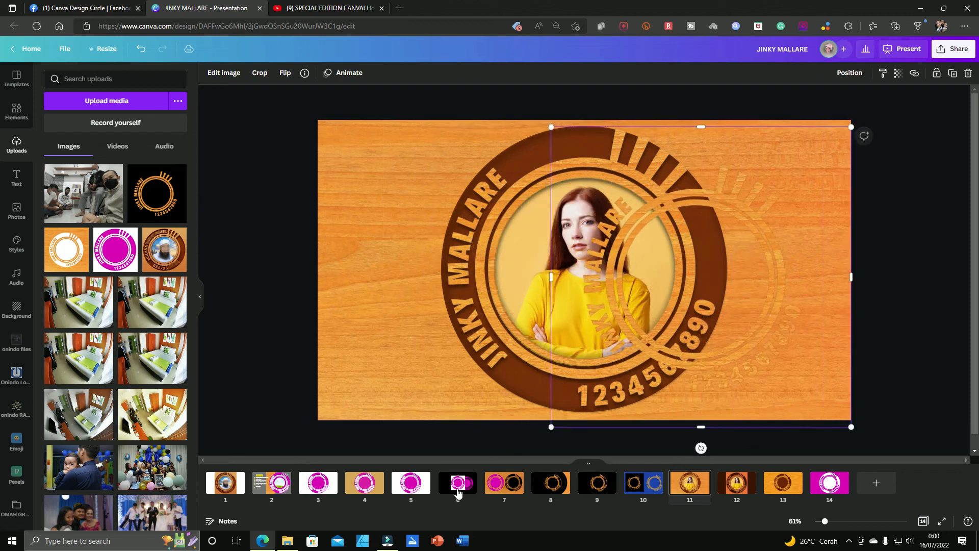
Step: Add a blank blue page after page 10, and delete the extra logo copy from the portrait page
click(666, 485)
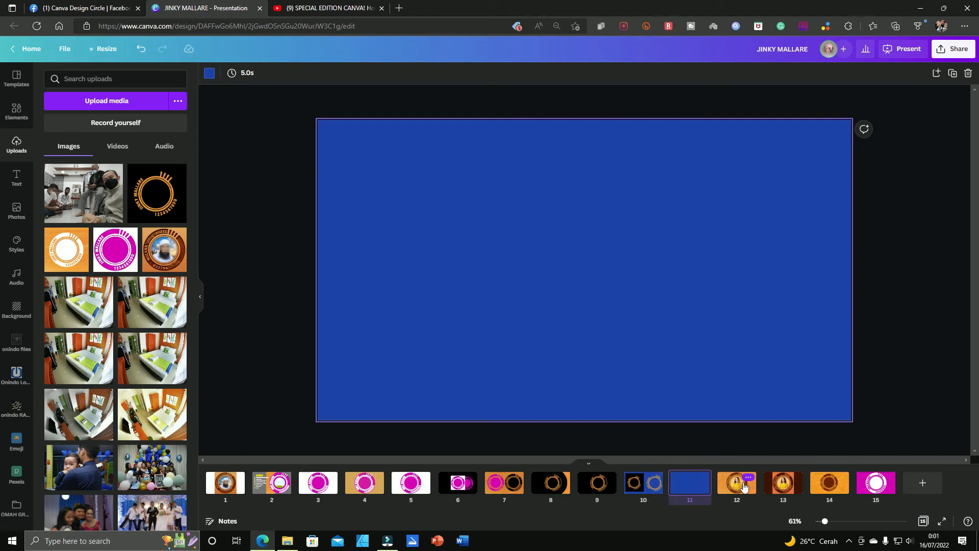
click(734, 483)
click(742, 351)
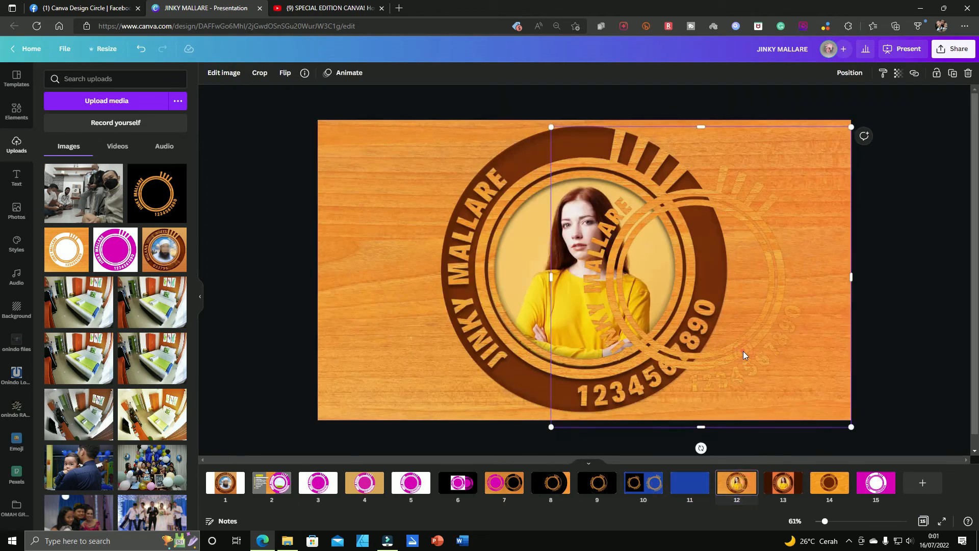
key(super)
key(super)
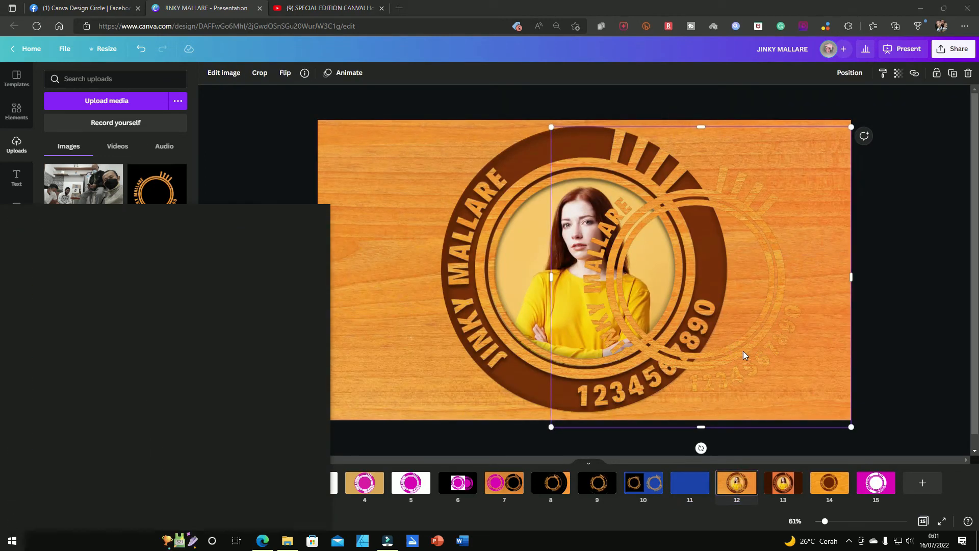
key(Delete)
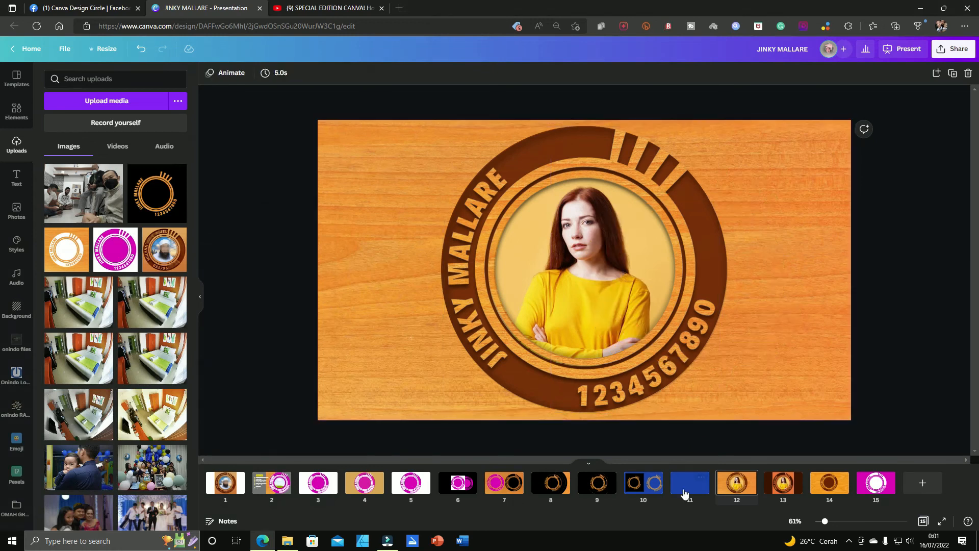
Step: Paste the transparent wood logo onto the blank page 11 and move it to the middle
click(684, 493)
click(619, 301)
drag(678, 325, 574, 314)
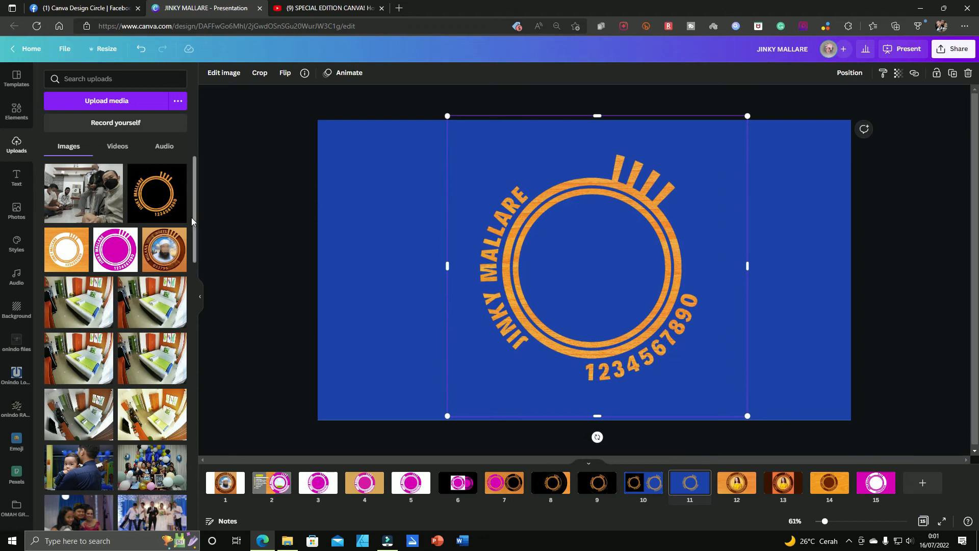
Step: Add a Drop shadow to the wood logo on page 11 and open the shadow's settings
click(224, 75)
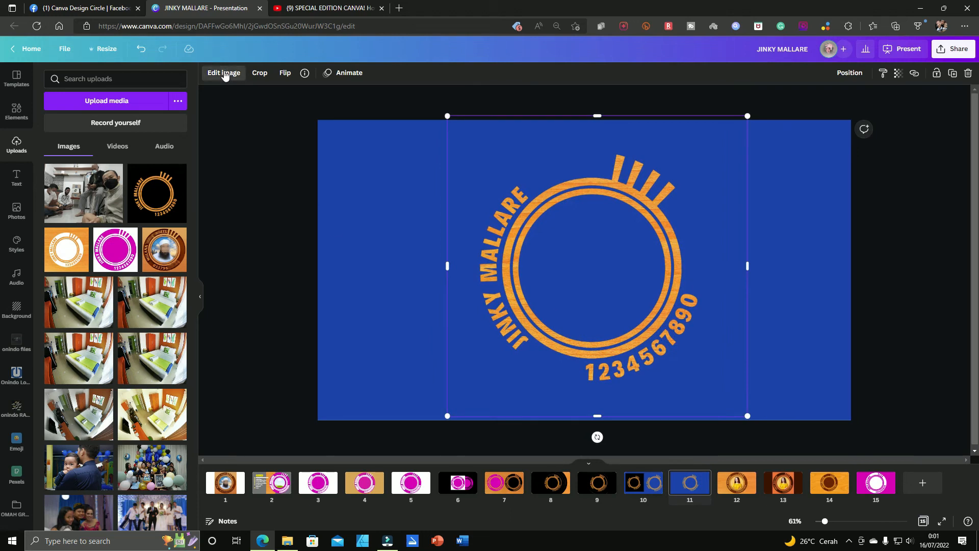
click(165, 168)
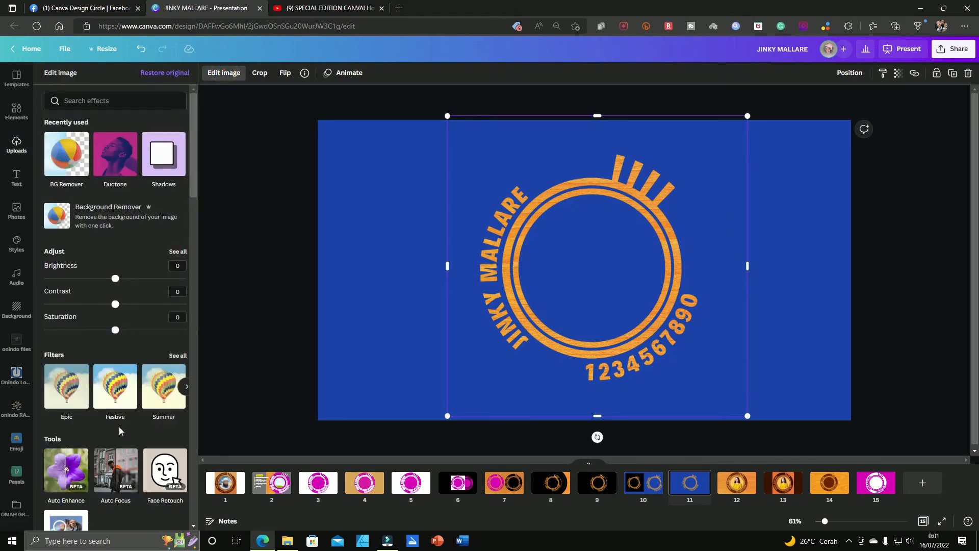
click(125, 368)
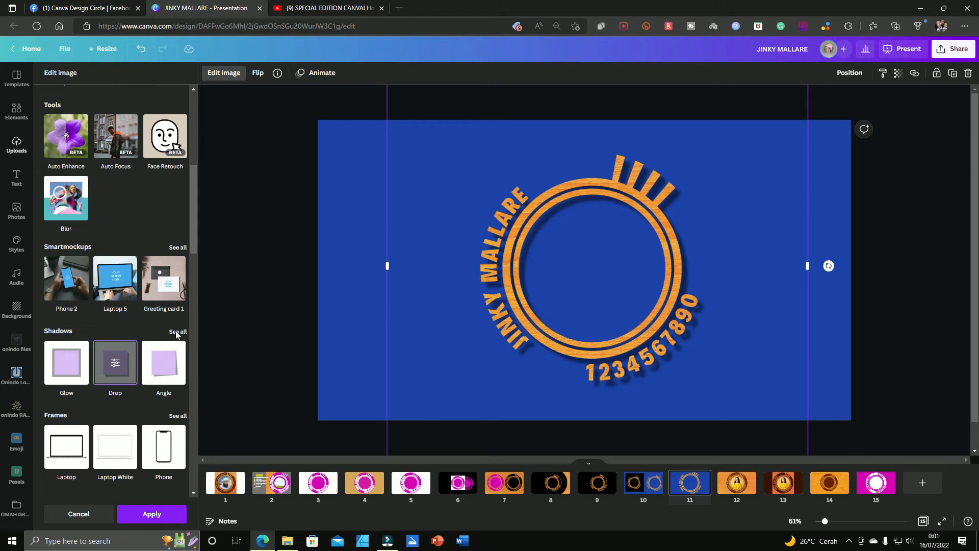
click(177, 334)
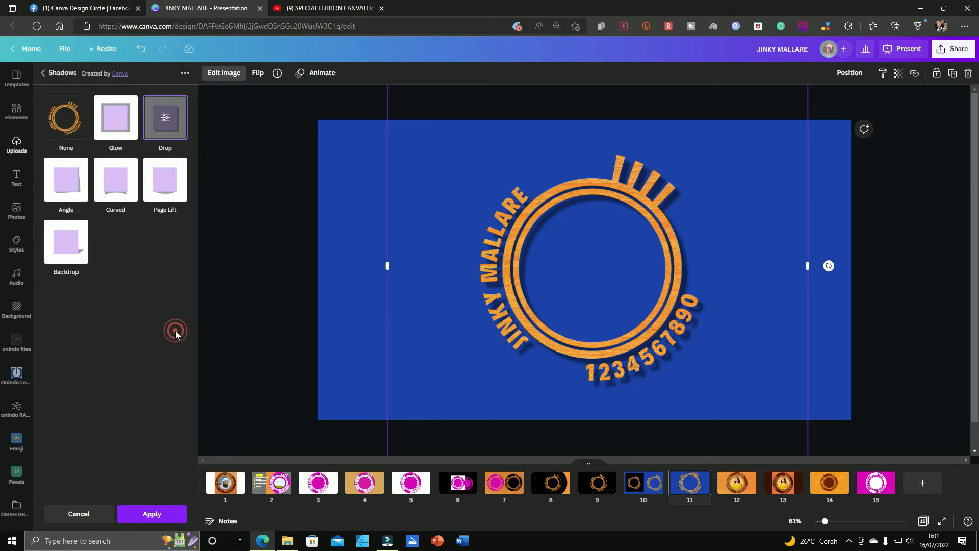
click(164, 120)
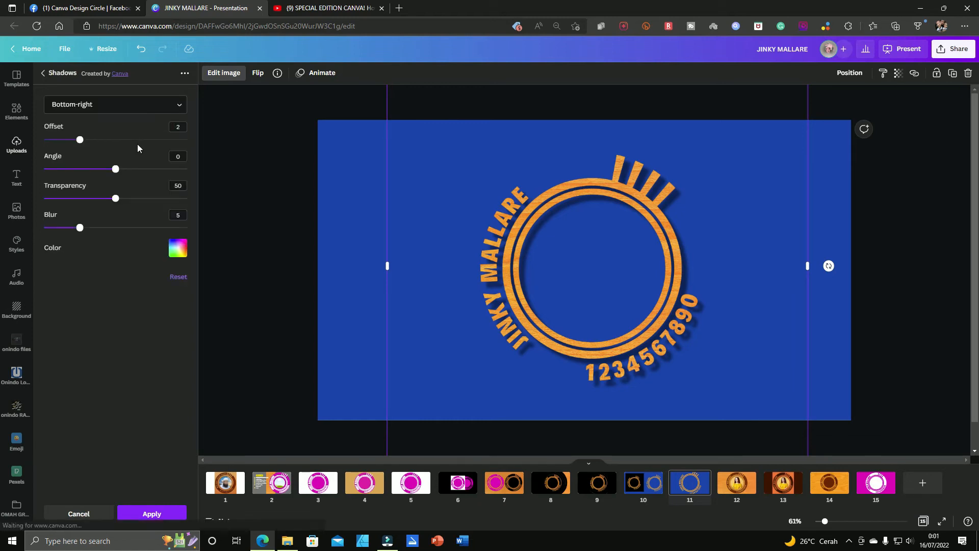
Step: Set the logo's drop shadow direction to Bottom, adjust its transparency and increase its blur, and apply the effect
click(181, 106)
scroll(114, 186, down, 1)
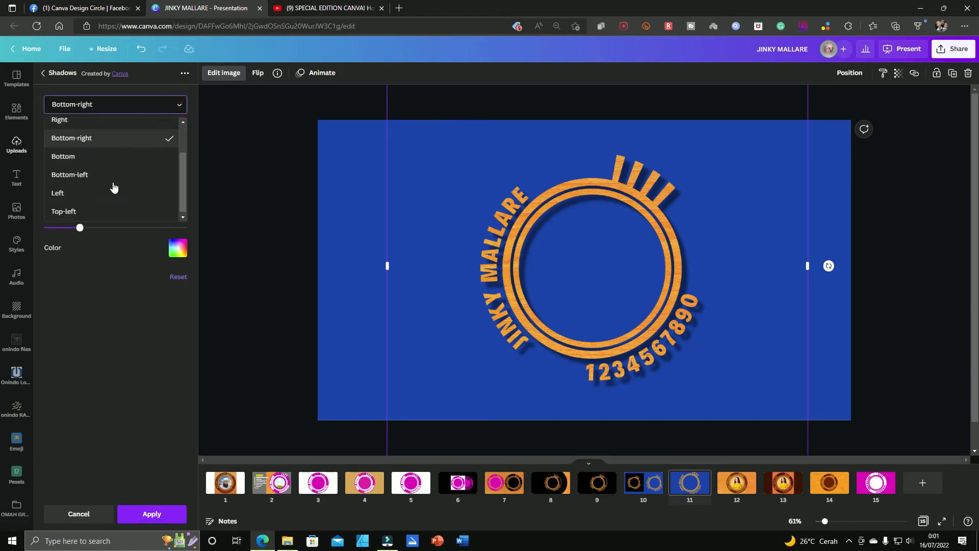
click(76, 158)
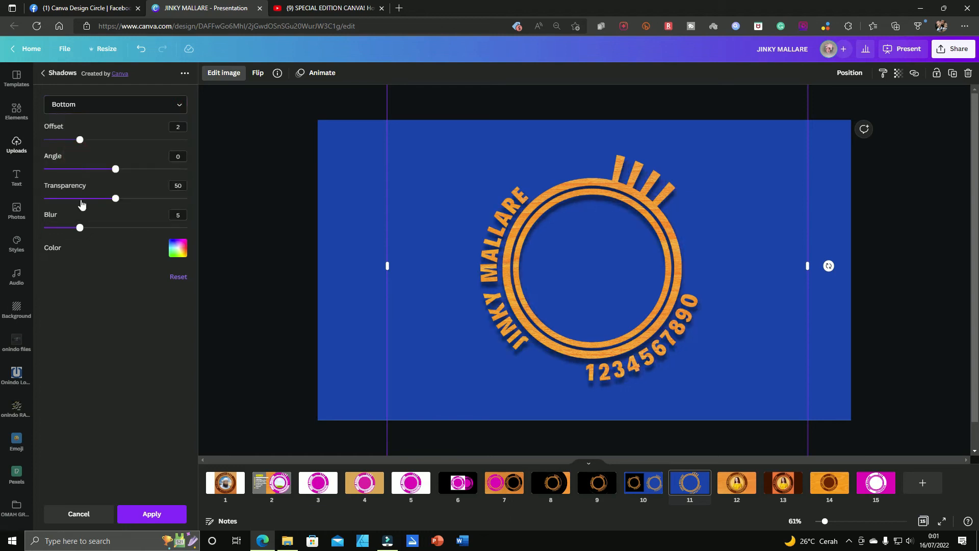
drag(115, 170, 112, 199)
drag(83, 229, 100, 230)
click(909, 338)
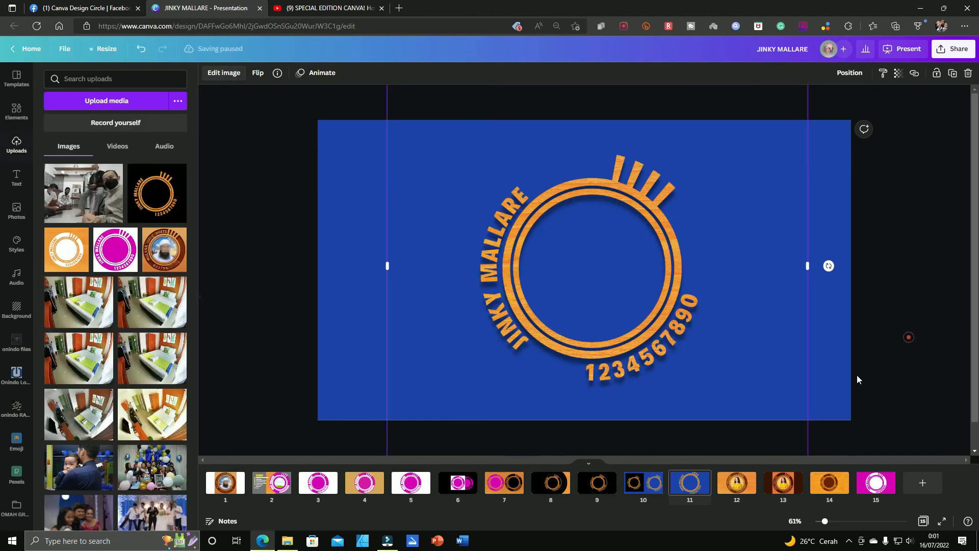
Step: Copy the large magenta circle from page 2 onto page 11 and center it horizontally over the logo
click(747, 490)
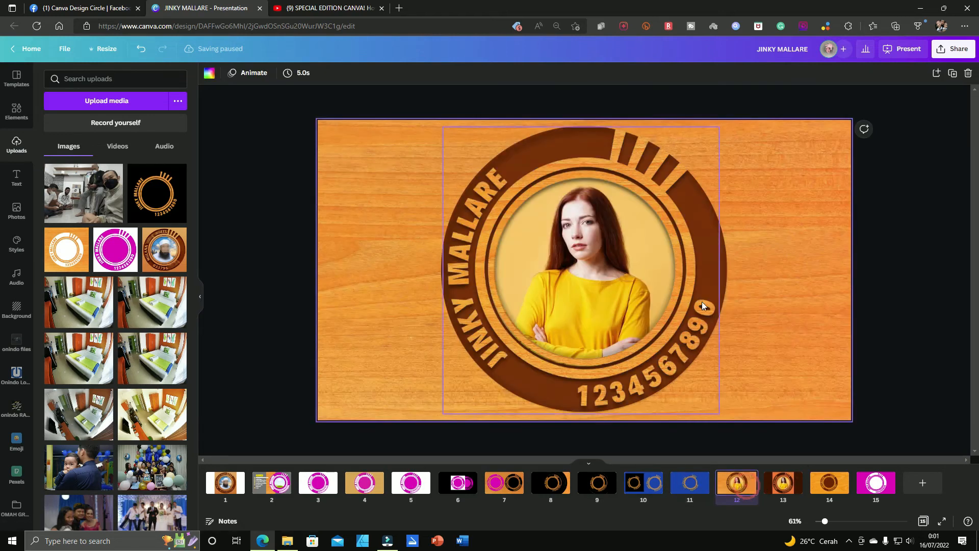
click(721, 274)
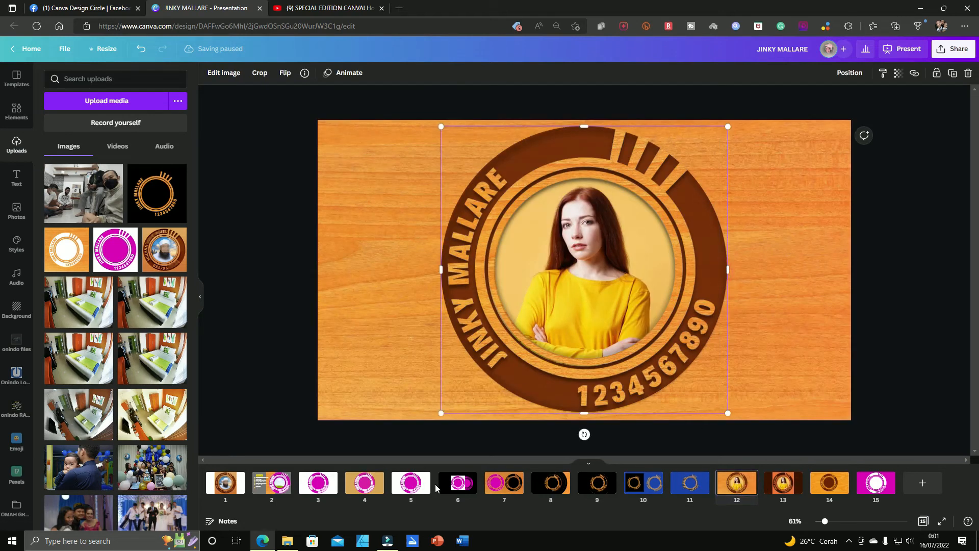
click(282, 480)
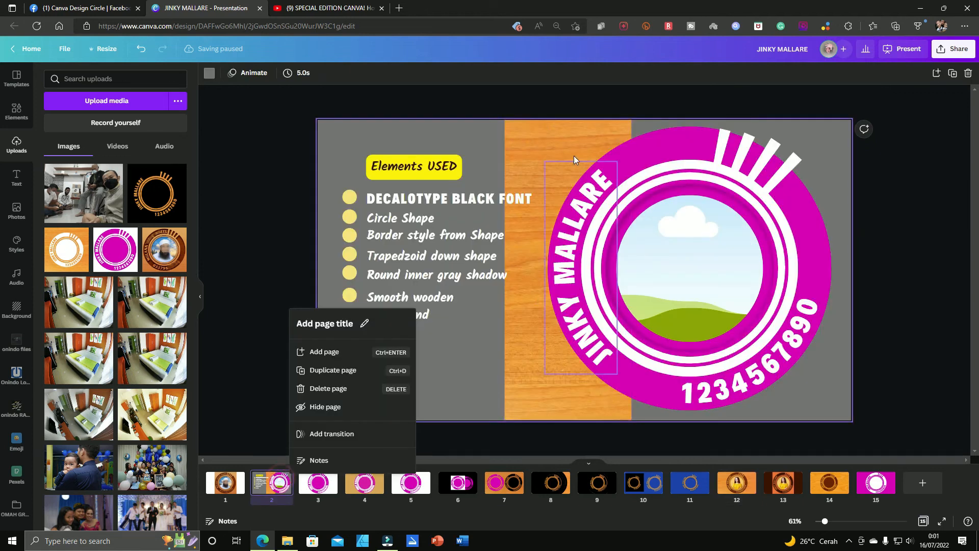
click(644, 138)
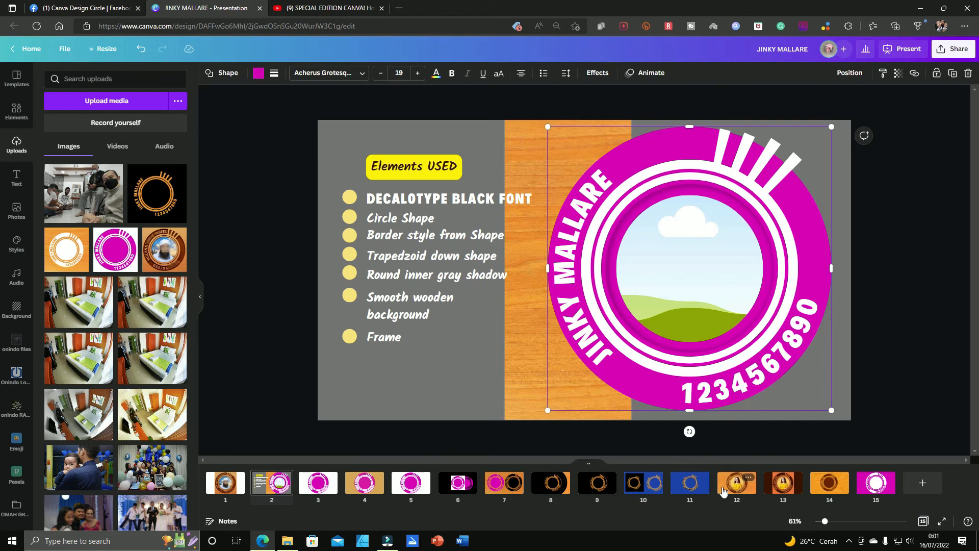
click(694, 484)
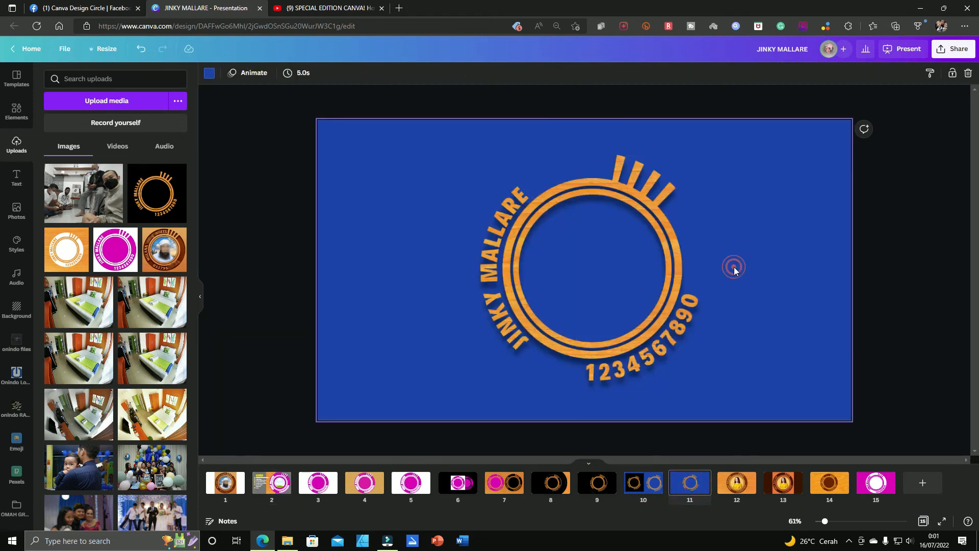
key(ctrl+v)
drag(758, 290, 652, 278)
Step: Recolor the circle on page 11 with the reddish-brown document color and send it behind the wood logo
click(257, 74)
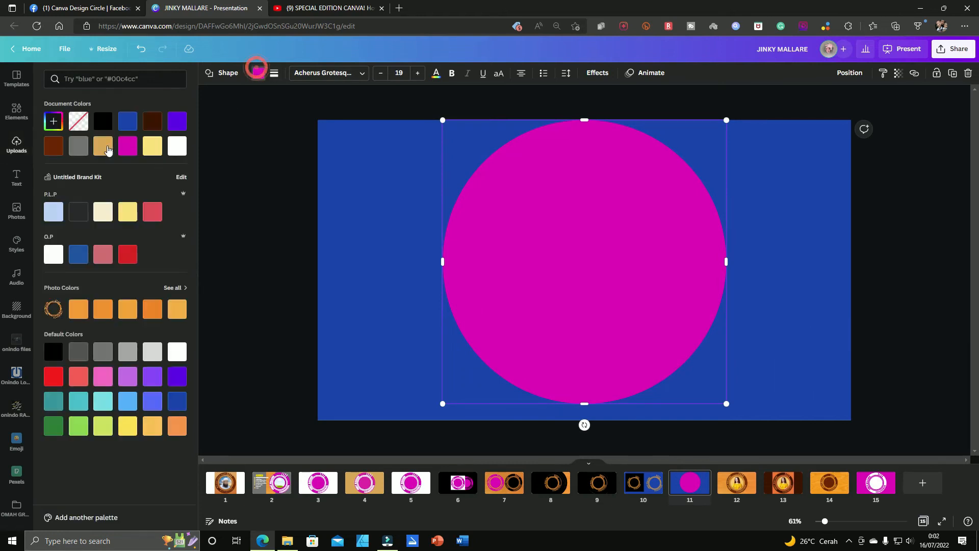
click(53, 146)
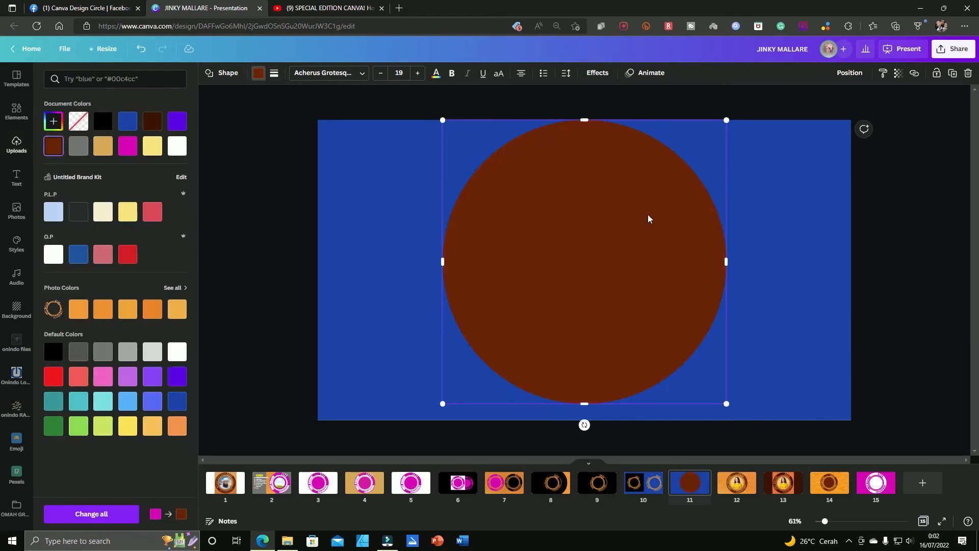
click(846, 72)
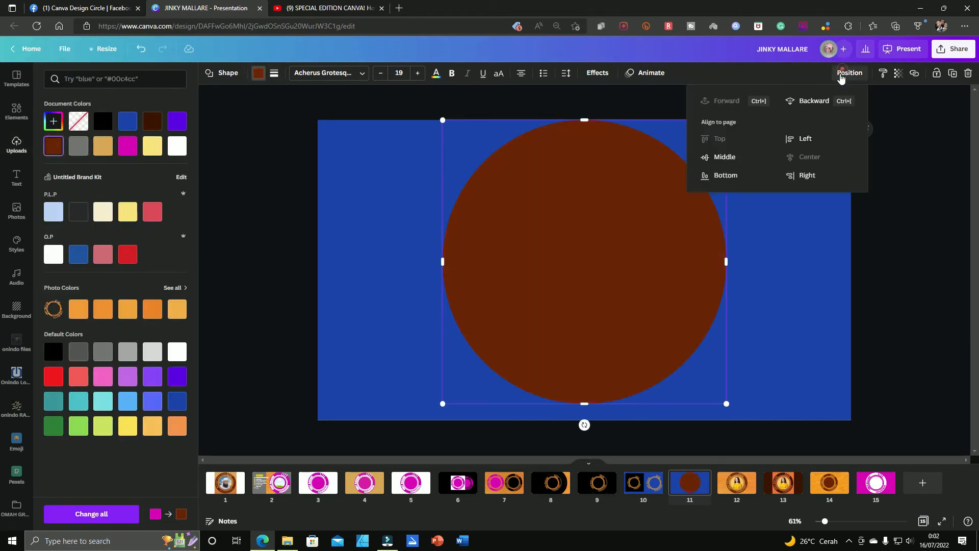
click(794, 100)
click(817, 253)
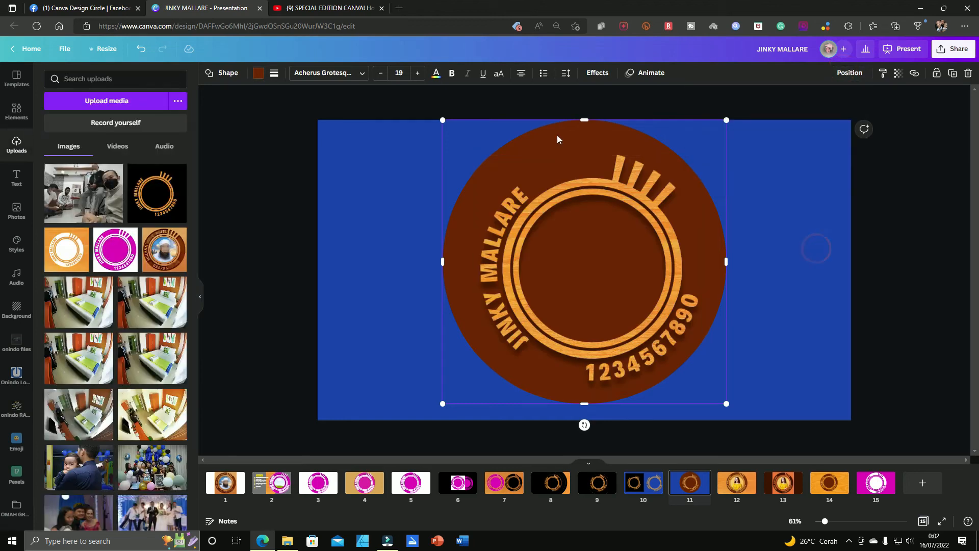
Step: Shrink the brown circle and reposition it so it fits closely around the wood logo's lettering and bars
drag(442, 120, 467, 150)
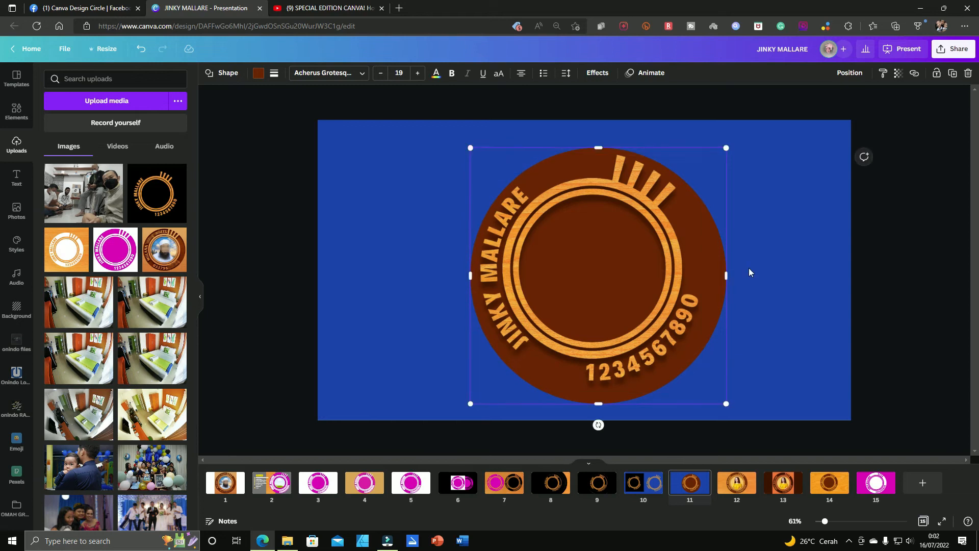
mouse_move(712, 287)
mouse_down()
mouse_move(647, 280)
mouse_move(707, 281)
mouse_up()
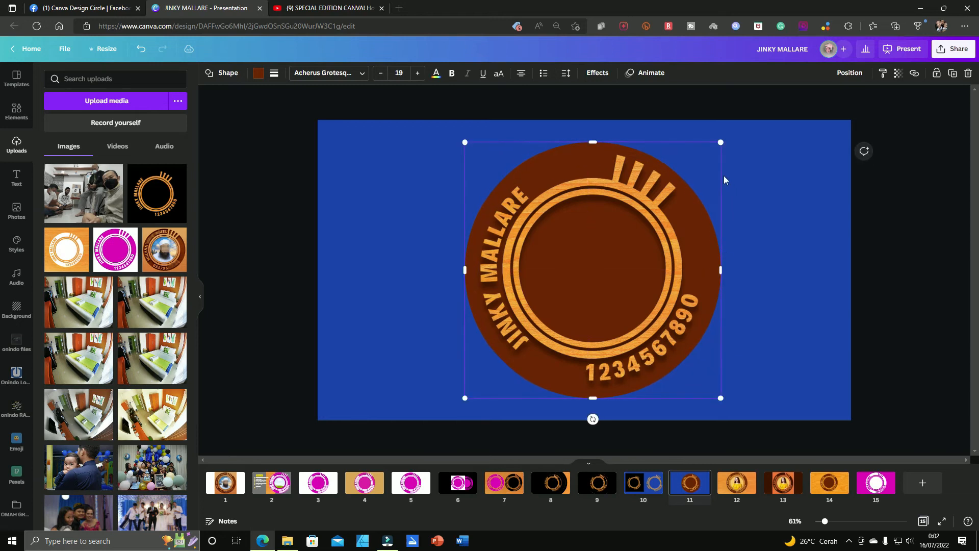
key(Down)
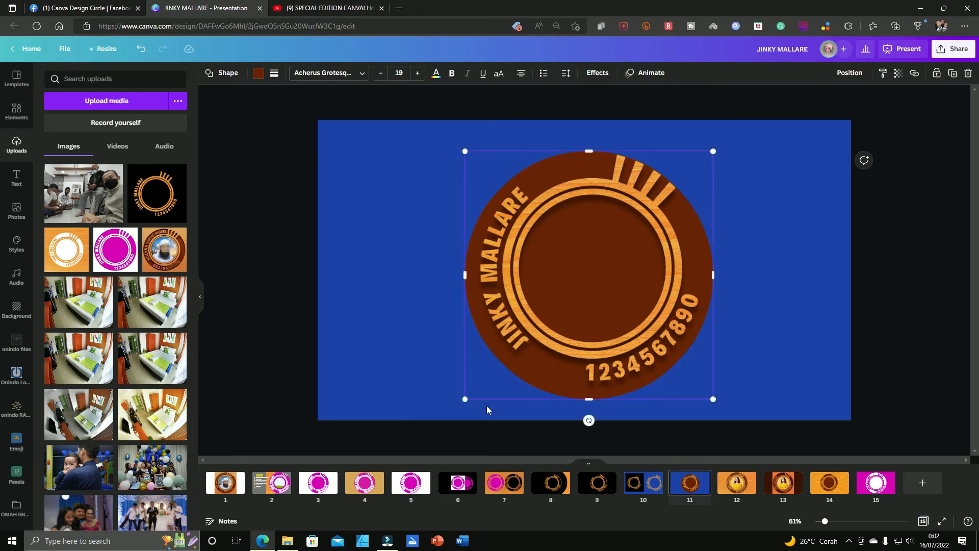
drag(465, 402, 471, 395)
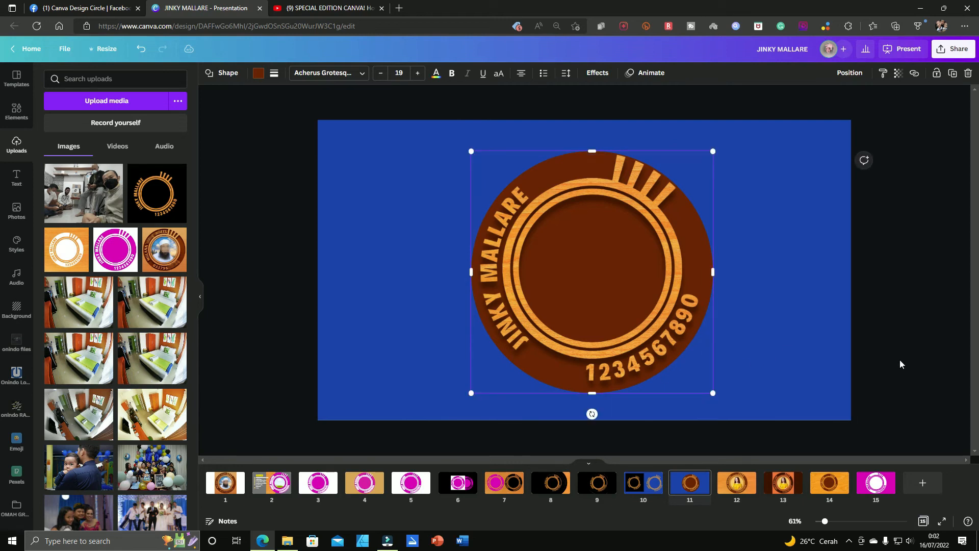
click(776, 265)
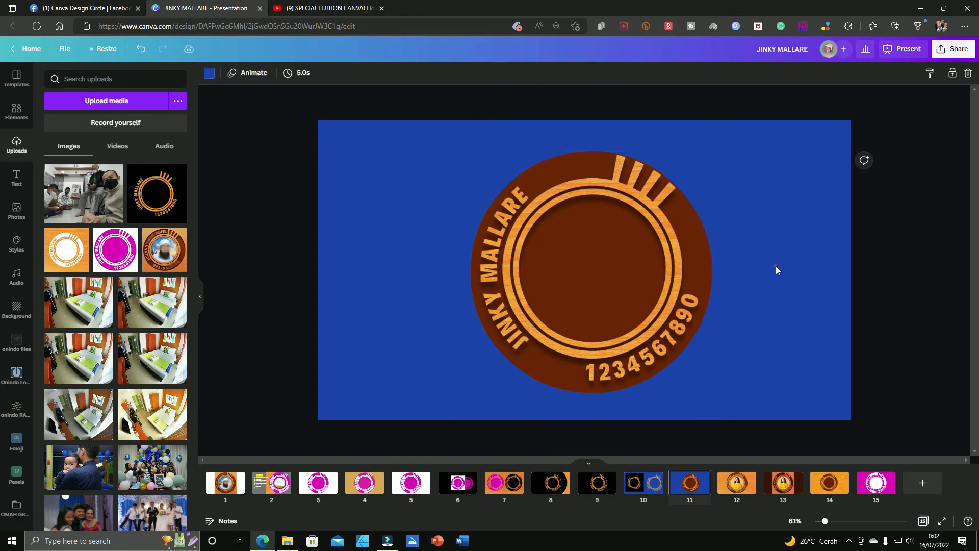
click(708, 249)
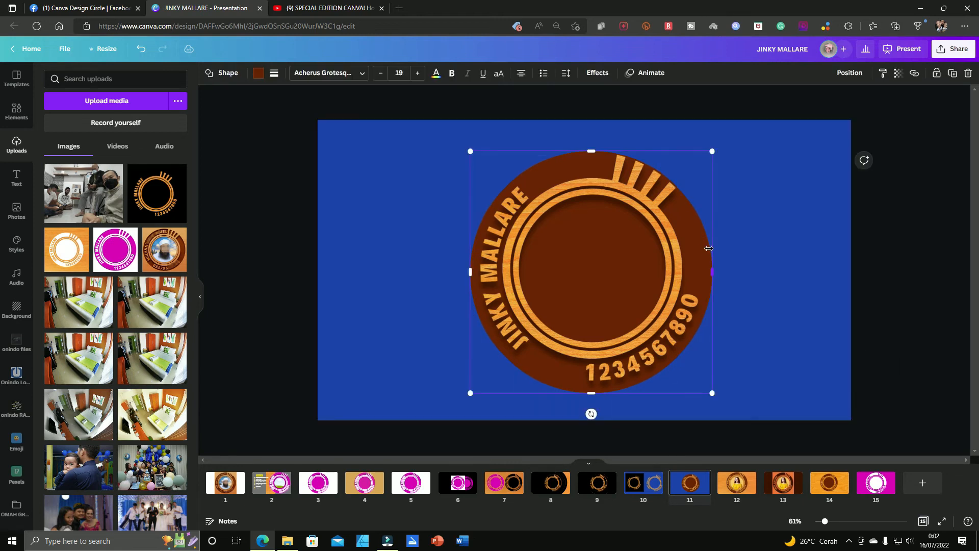
click(749, 260)
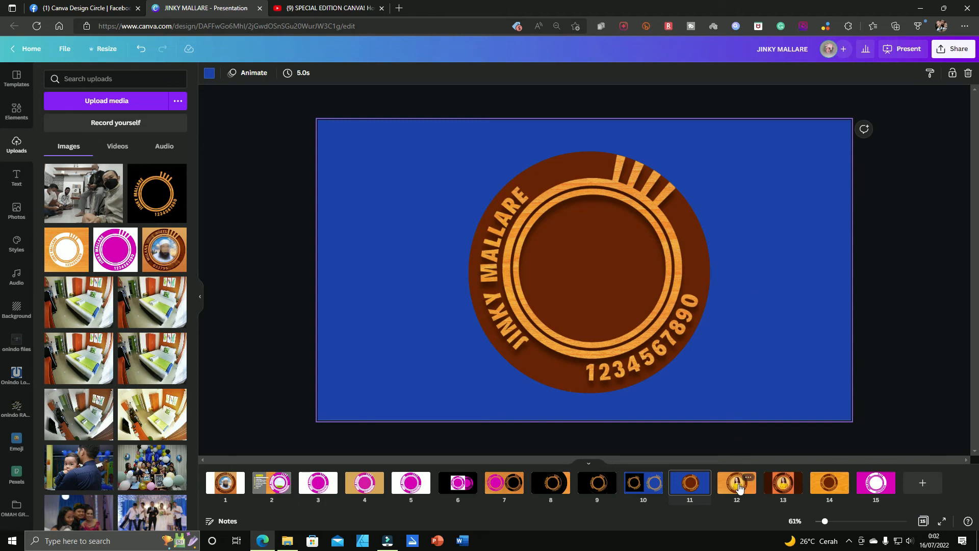
Step: Copy the round picture frame from page 2 onto page 11
key(ctrl+z)
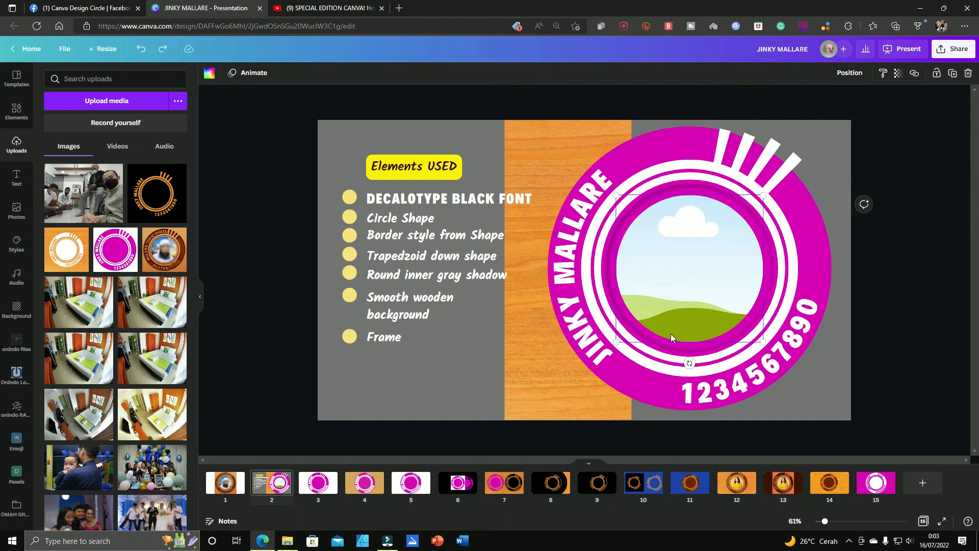
click(686, 488)
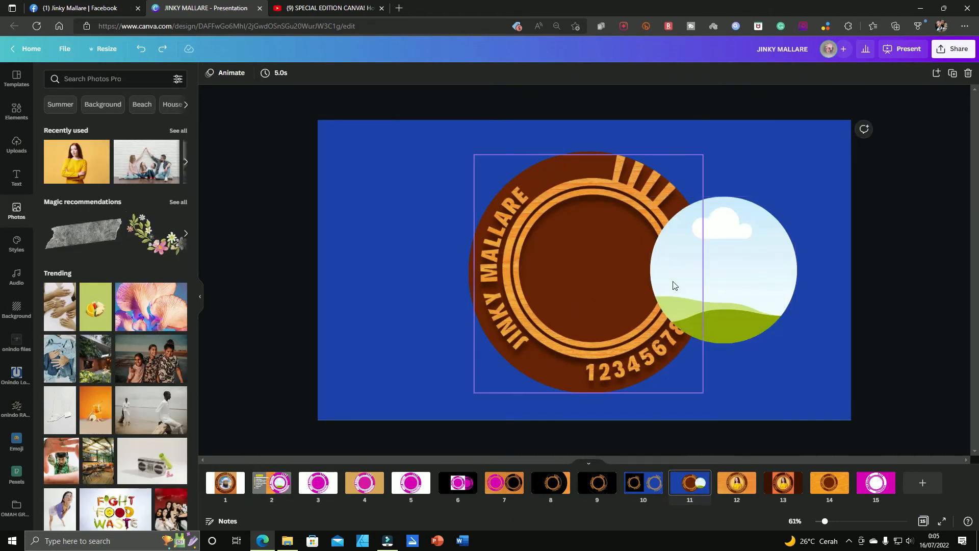
Step: Fill the round picture frame with the recently used photo of the woman in the yellow sweater
click(729, 274)
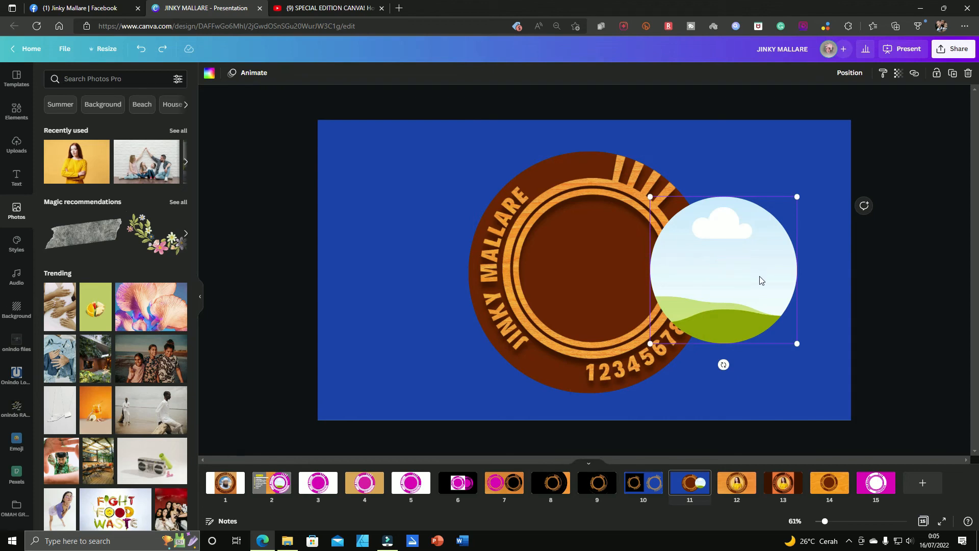
click(64, 169)
drag(541, 238, 751, 305)
click(751, 305)
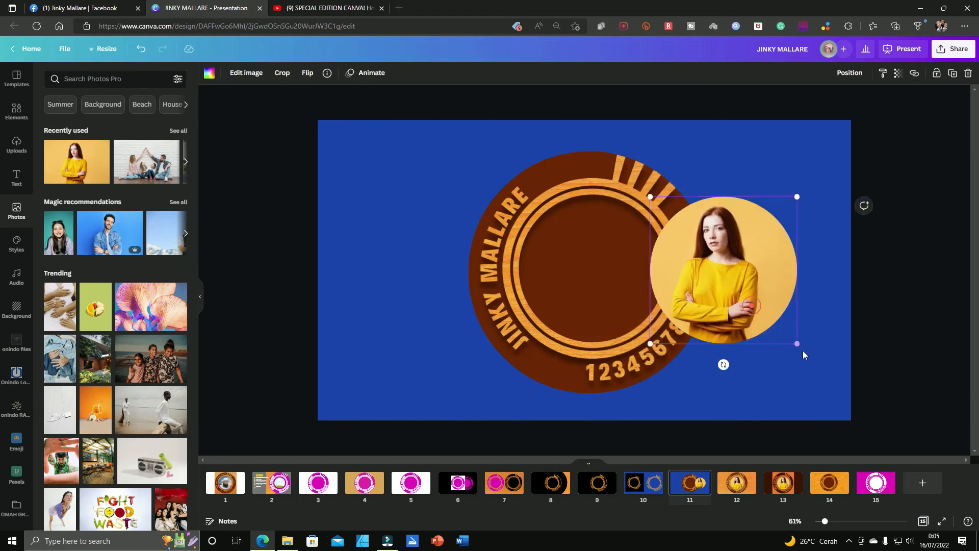
Step: Enlarge the photo inside the round frame and reposition it so the woman fills more of the circle
double_click(776, 321)
drag(831, 344, 879, 378)
drag(811, 354, 794, 348)
click(763, 148)
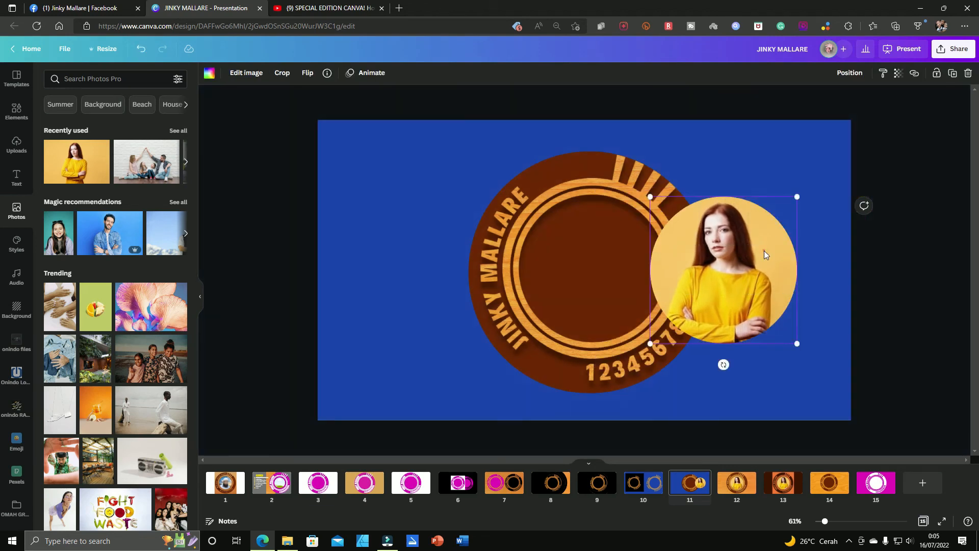
Step: Fit the framed photo inside the wood logo's inner ring and layer it behind the logo but in front of the brown circle
drag(764, 251, 641, 282)
drag(665, 197, 666, 192)
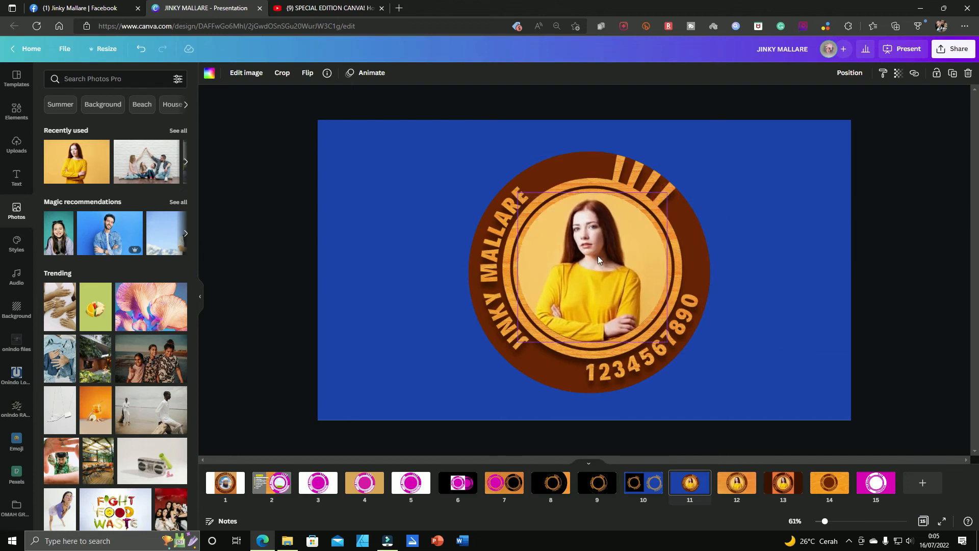
click(849, 73)
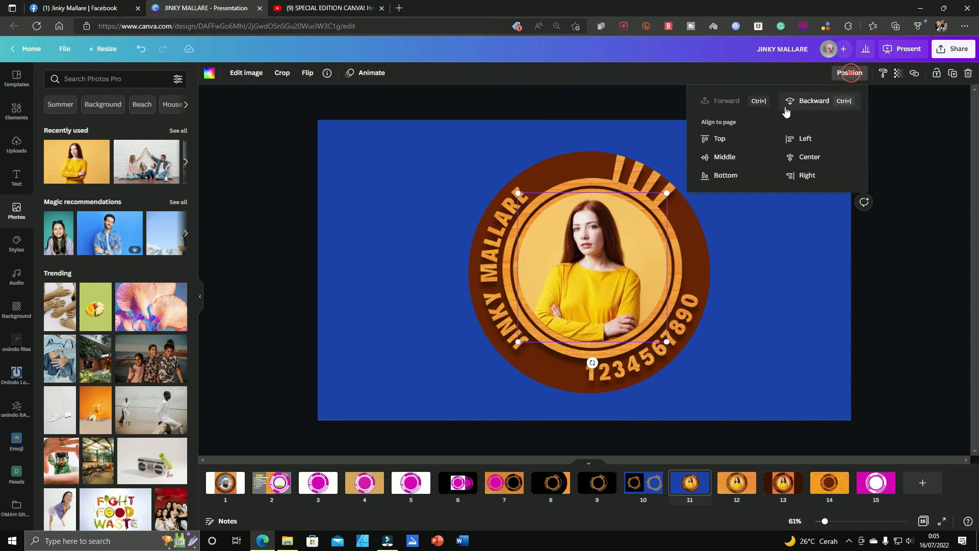
click(812, 102)
click(812, 102)
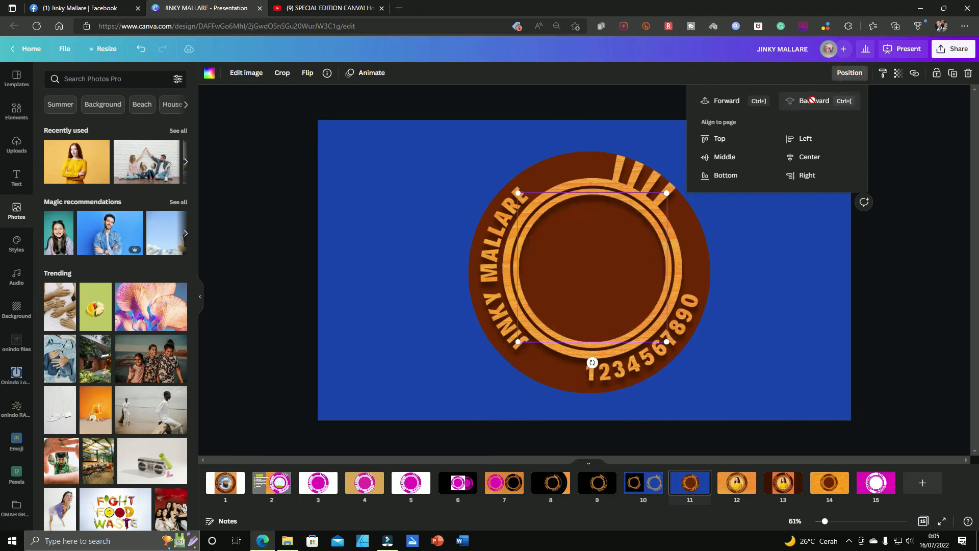
click(719, 101)
click(889, 264)
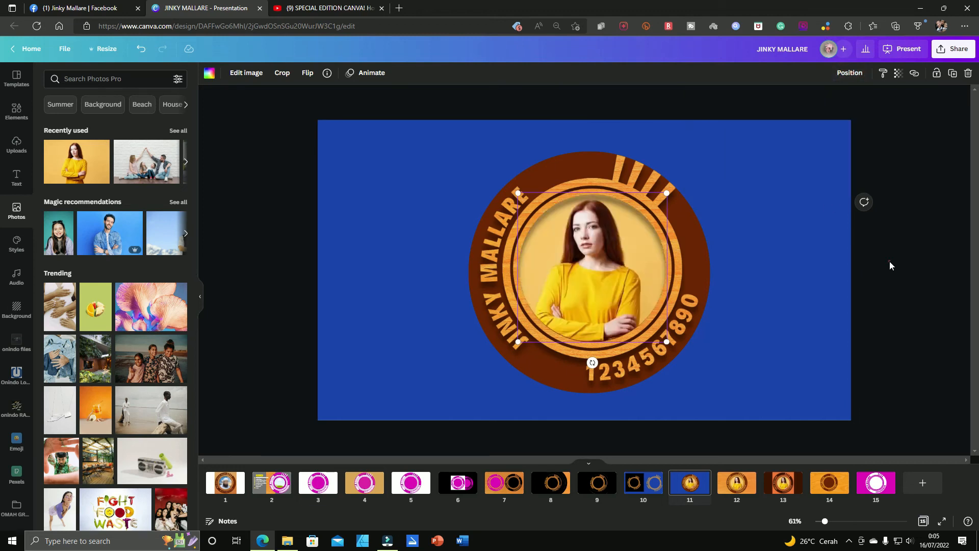
Step: Fine-tune the size of the brown circle behind the wood logo from its lower corner
click(550, 385)
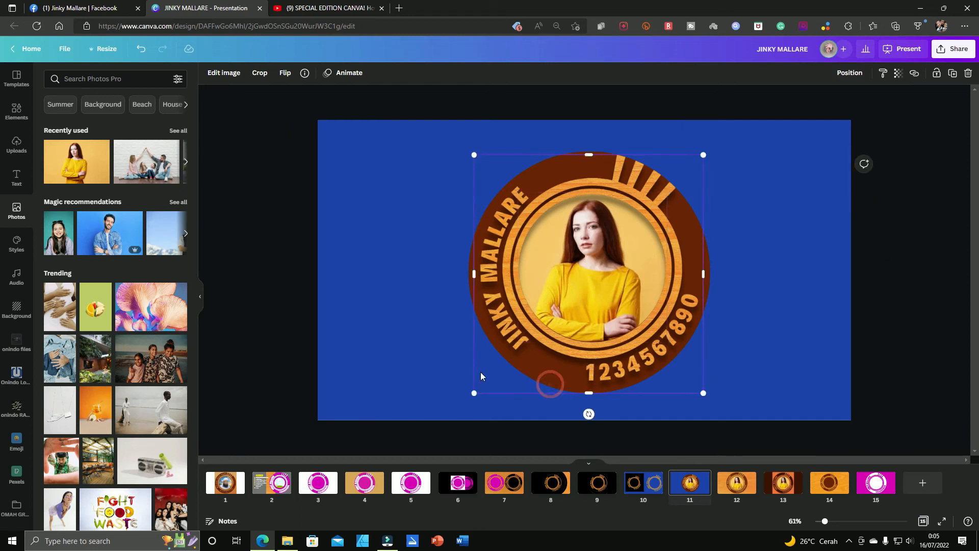
click(468, 382)
drag(472, 390, 469, 393)
click(795, 264)
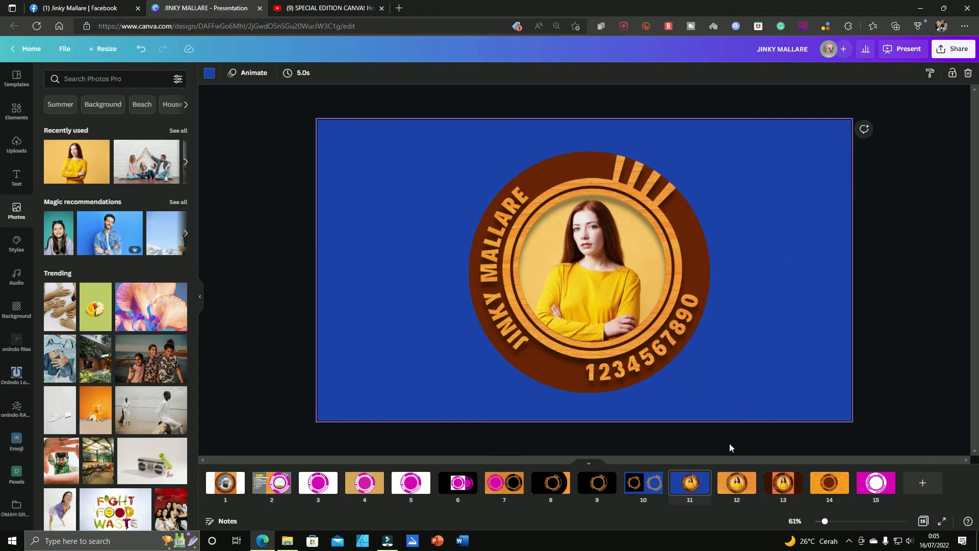
Step: Copy the rotated round inner shadow from page 12 onto page 11
click(736, 482)
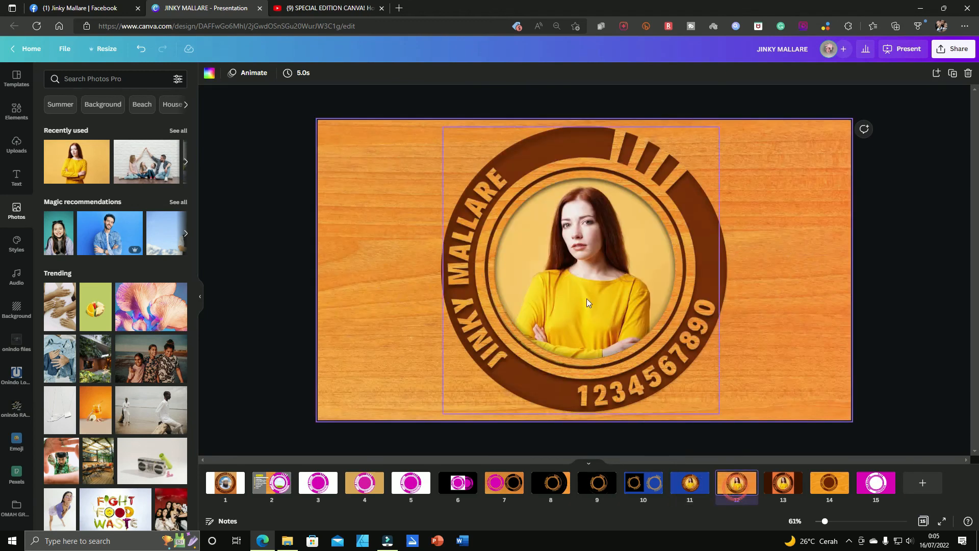
click(544, 191)
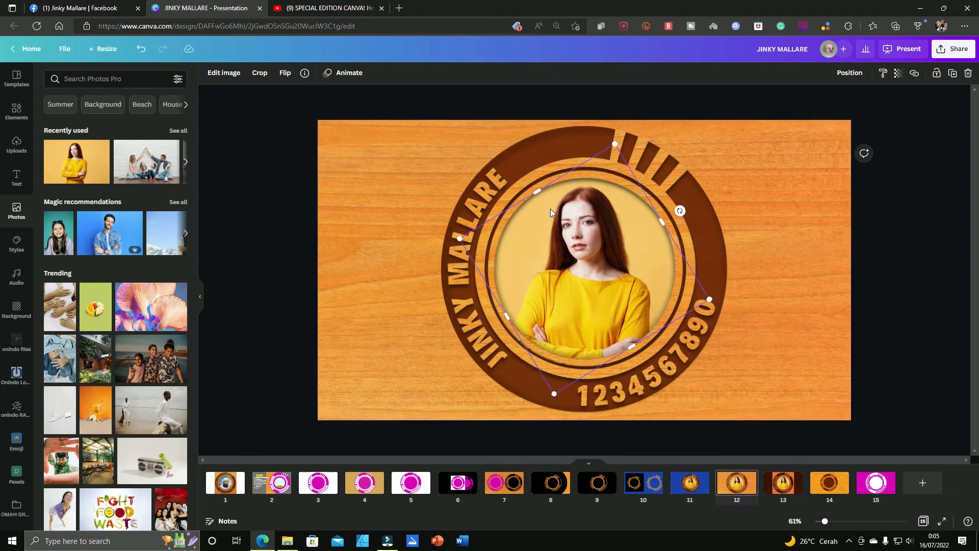
click(684, 488)
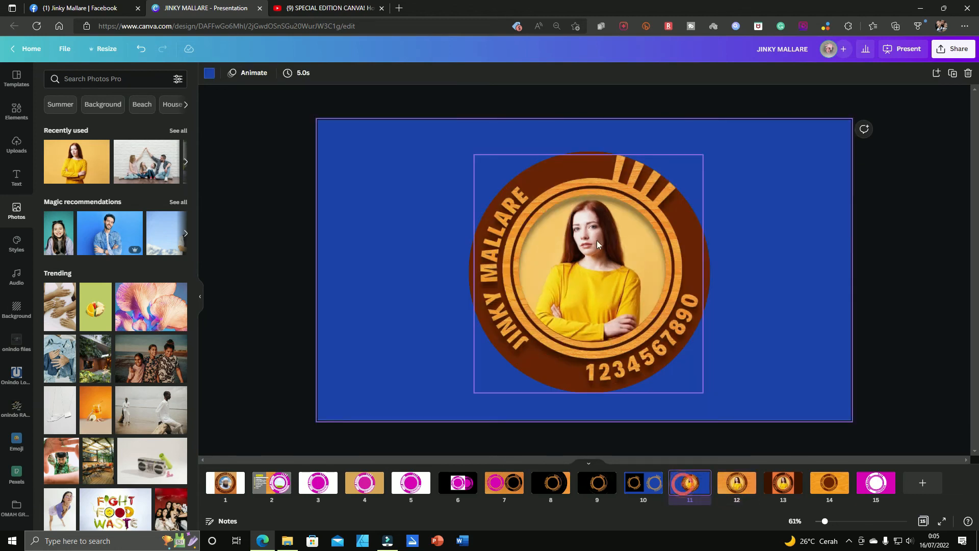
click(592, 216)
click(585, 264)
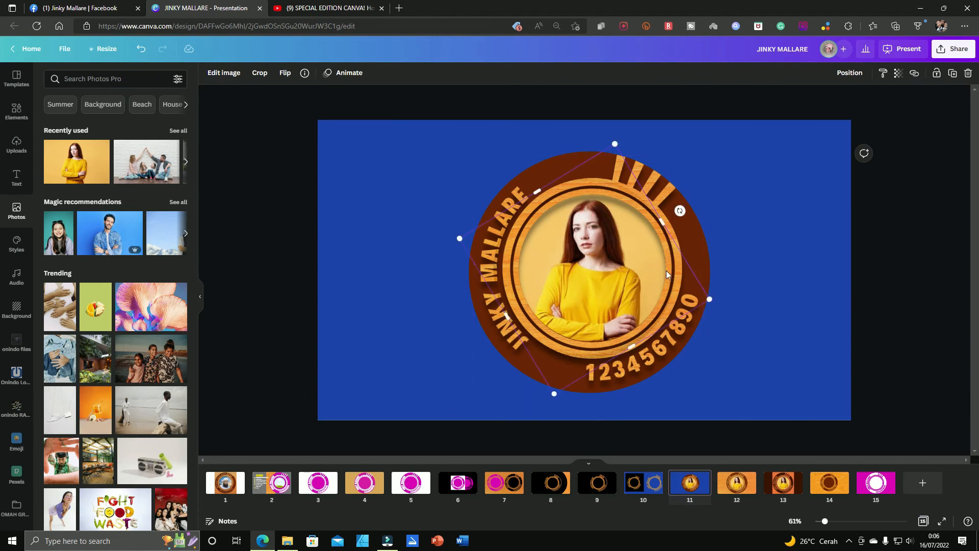
Step: Enlarge and reposition the round inner shadow so it follows the outer edge of the brown circle
drag(614, 142, 676, 86)
drag(693, 194, 684, 229)
drag(745, 309, 754, 311)
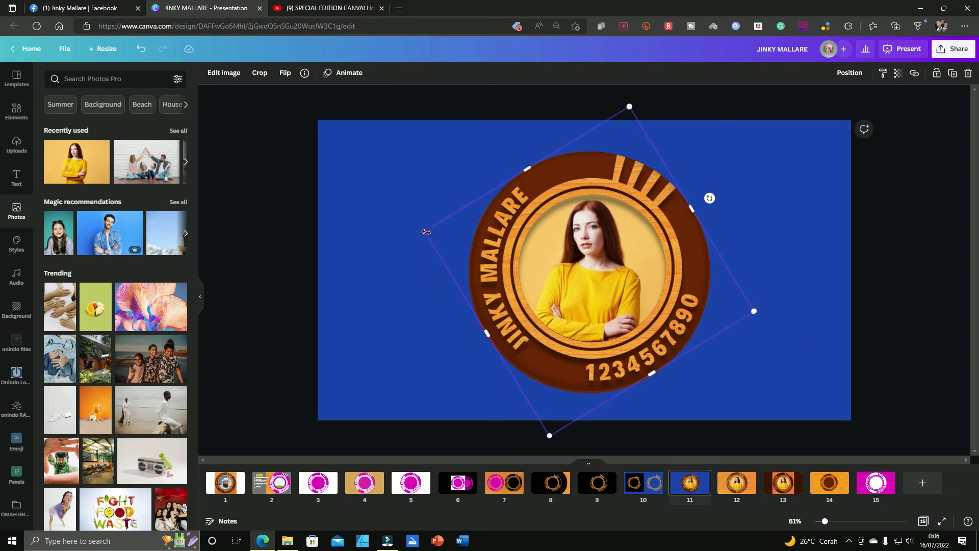
drag(425, 232, 423, 231)
click(726, 176)
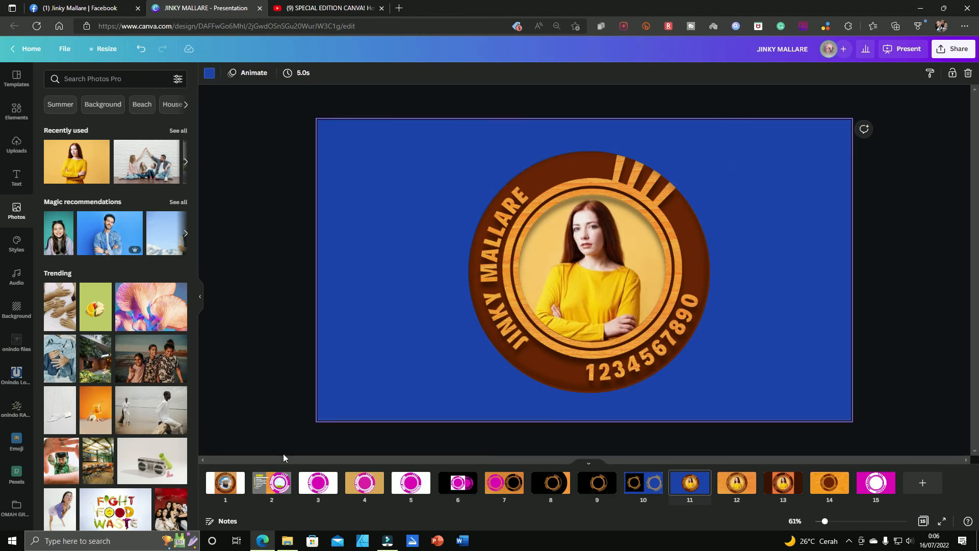
Step: Copy the smooth wood image from page 2 onto page 11 and make it the page background
click(281, 487)
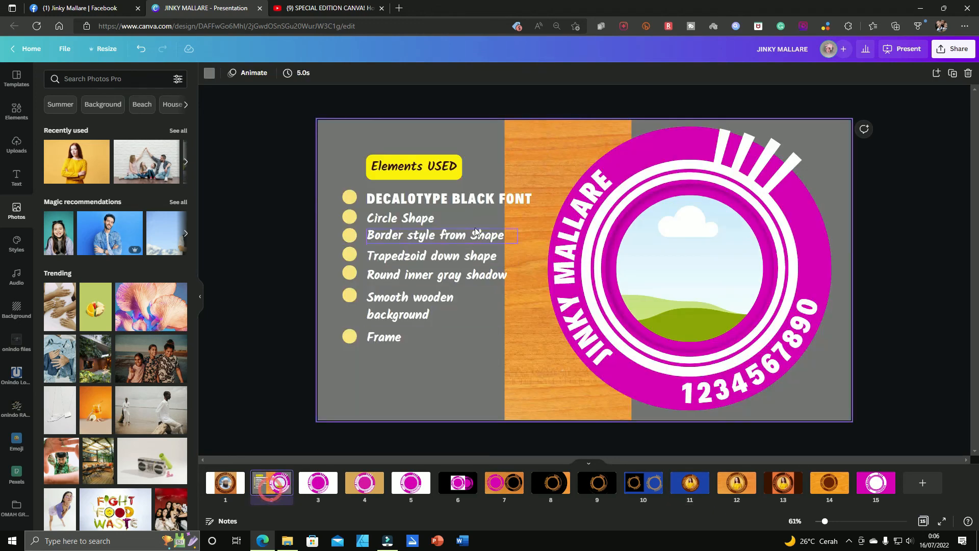
click(546, 146)
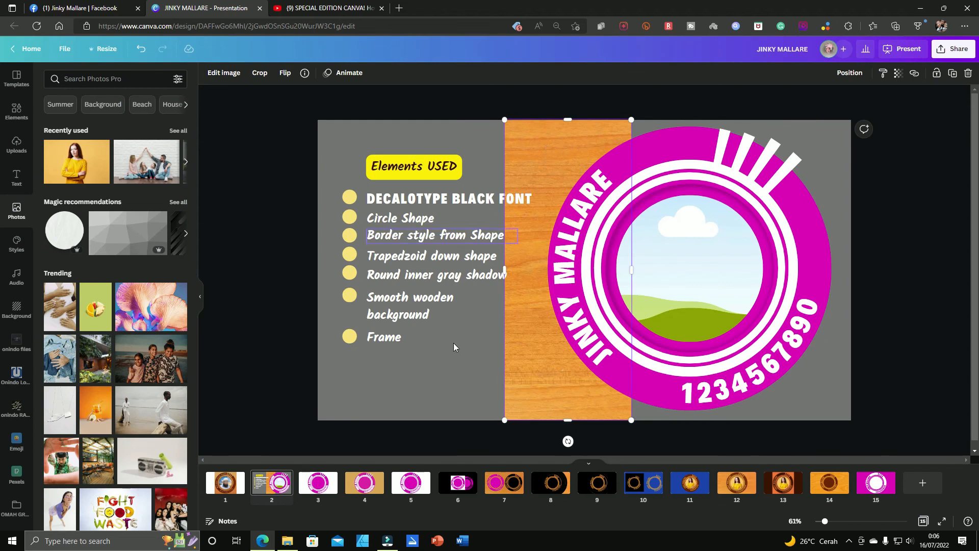
click(635, 490)
click(699, 487)
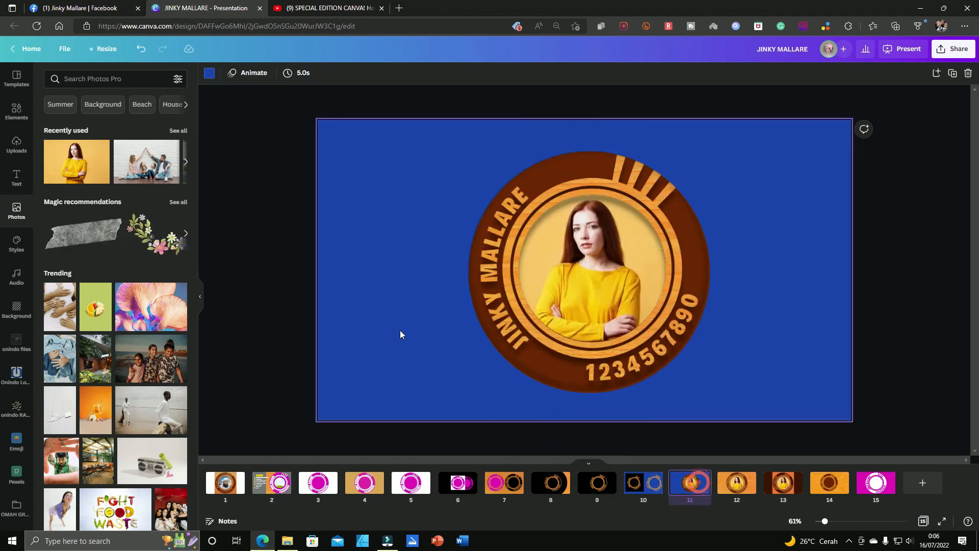
key(ctrl+v)
right_click(543, 282)
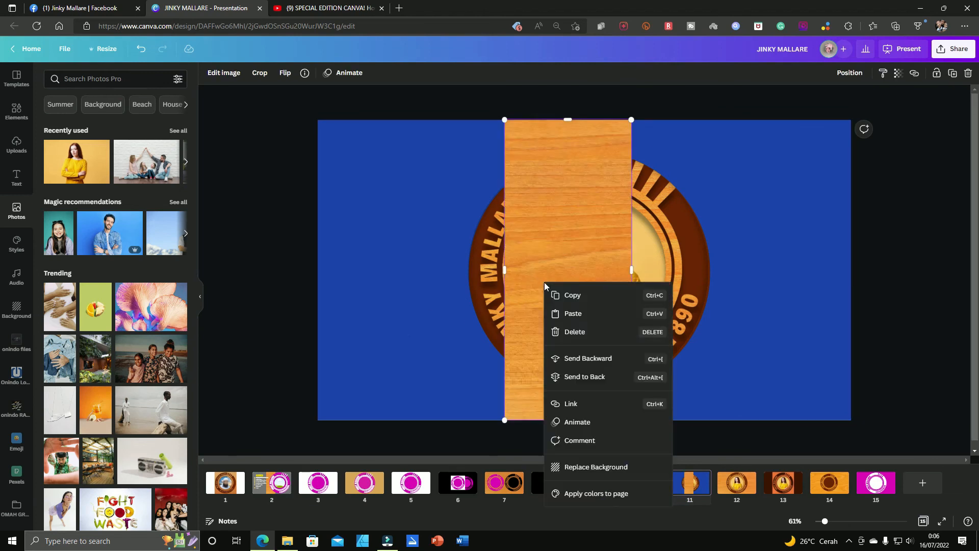
click(611, 466)
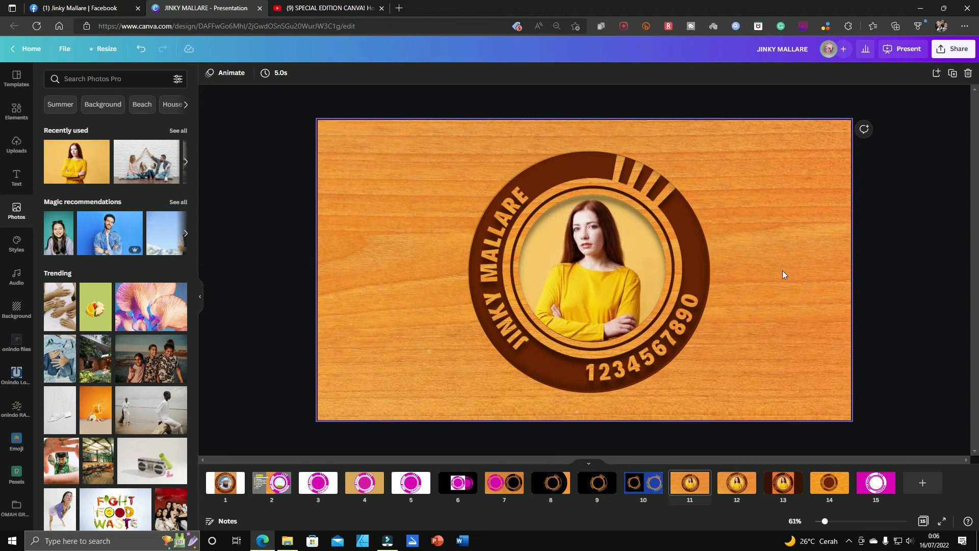
Step: Send the round inner shadow backward so it sits behind the wood logo
click(647, 172)
click(655, 182)
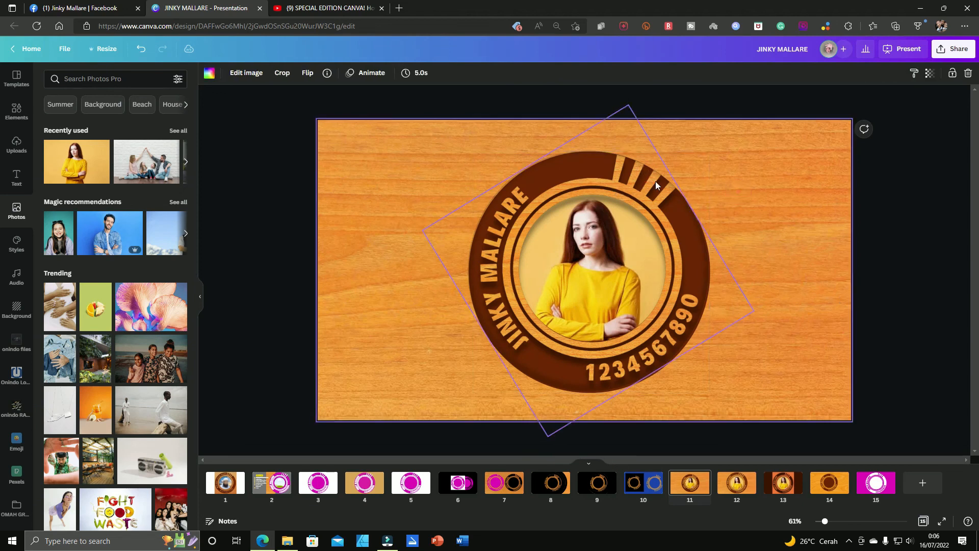
click(656, 181)
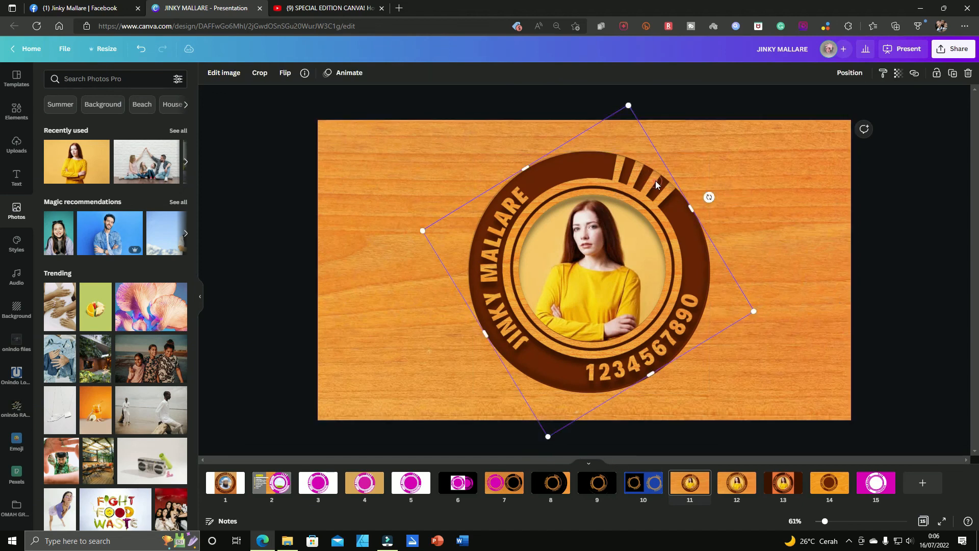
click(855, 74)
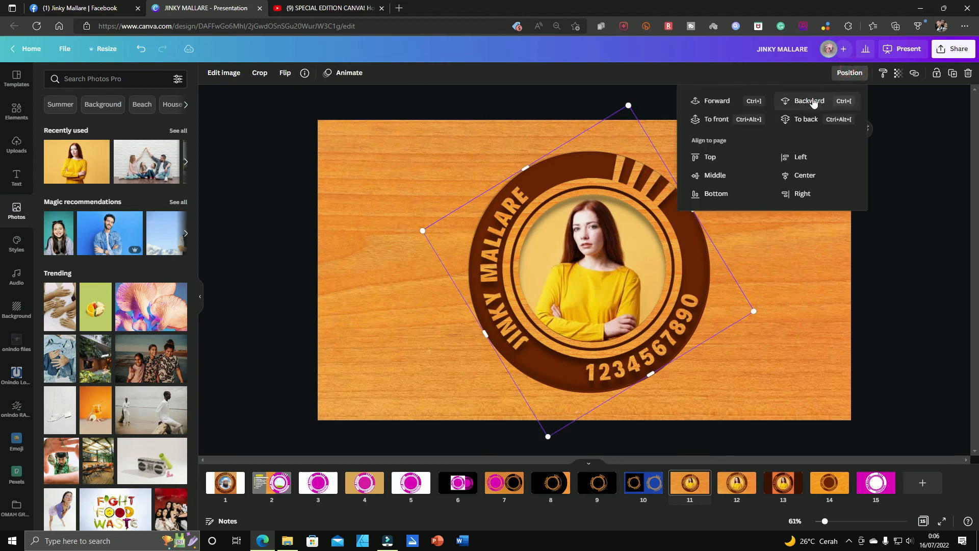
click(813, 101)
click(843, 301)
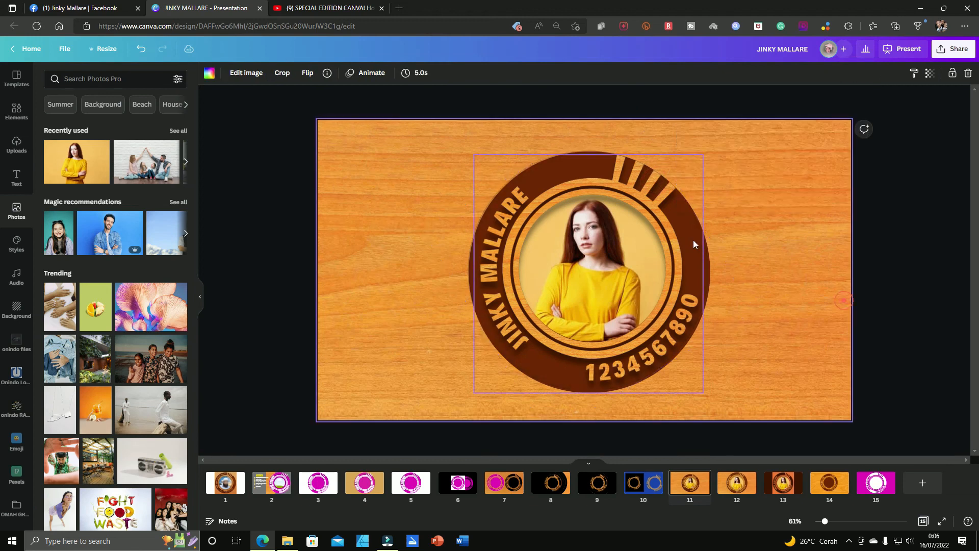
Step: Select the wood logo and nudge it slightly to align it over the brown circle
click(662, 197)
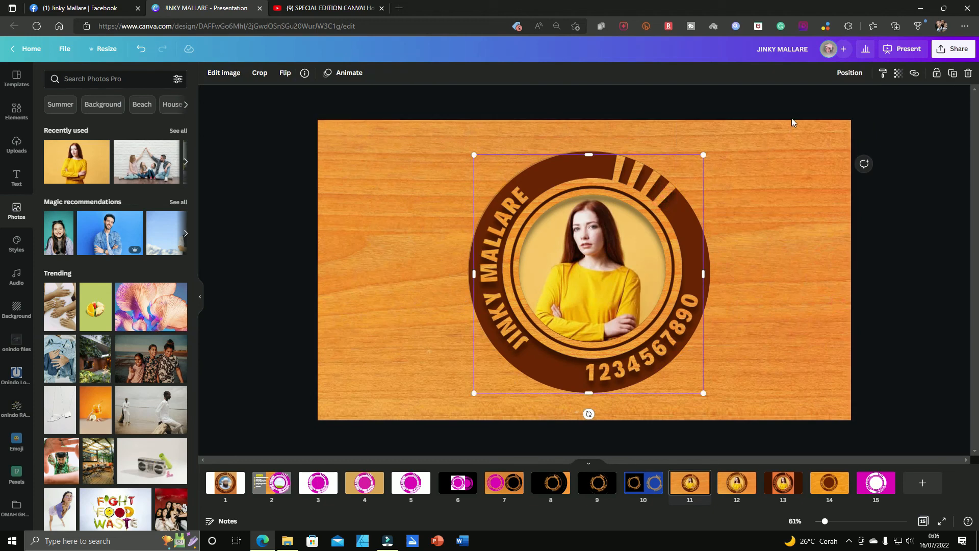
click(849, 73)
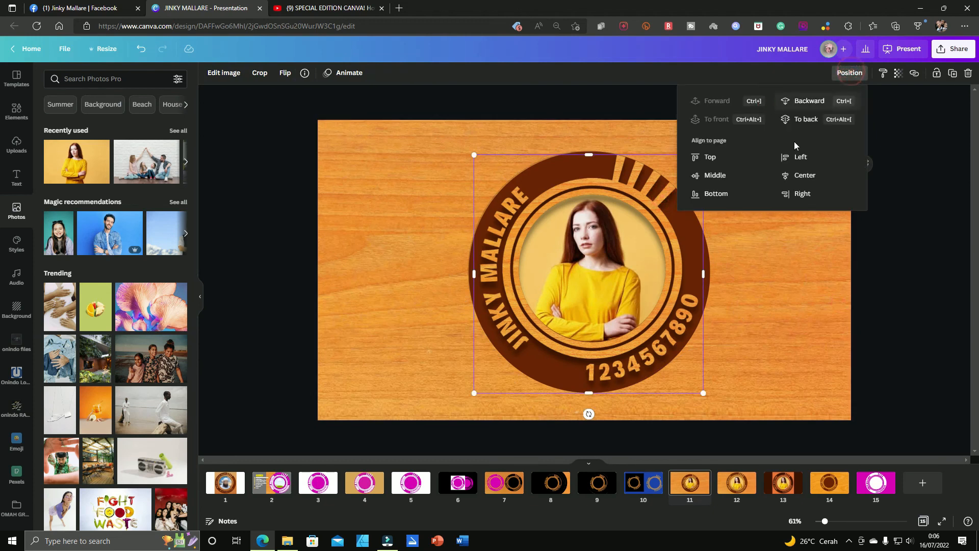
click(730, 232)
click(652, 190)
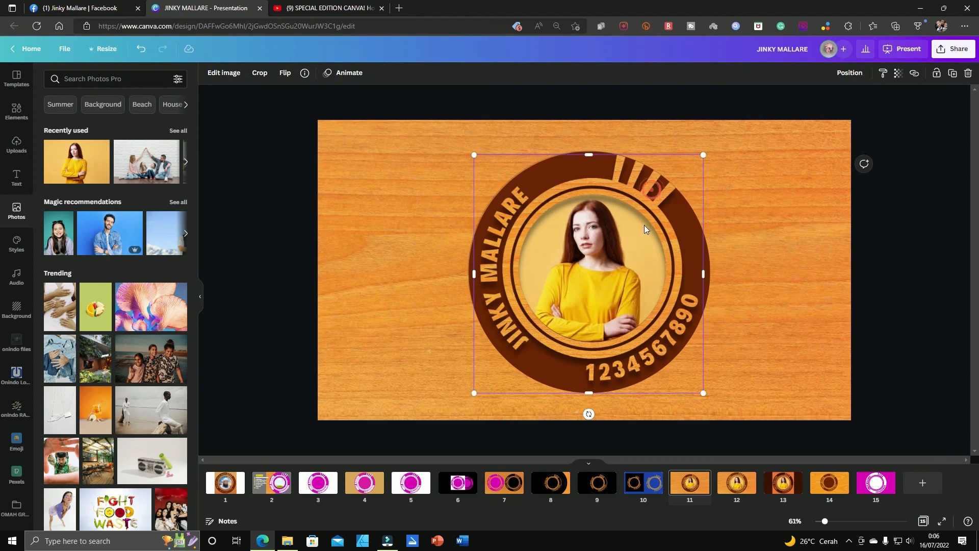
key(Right)
key(Down)
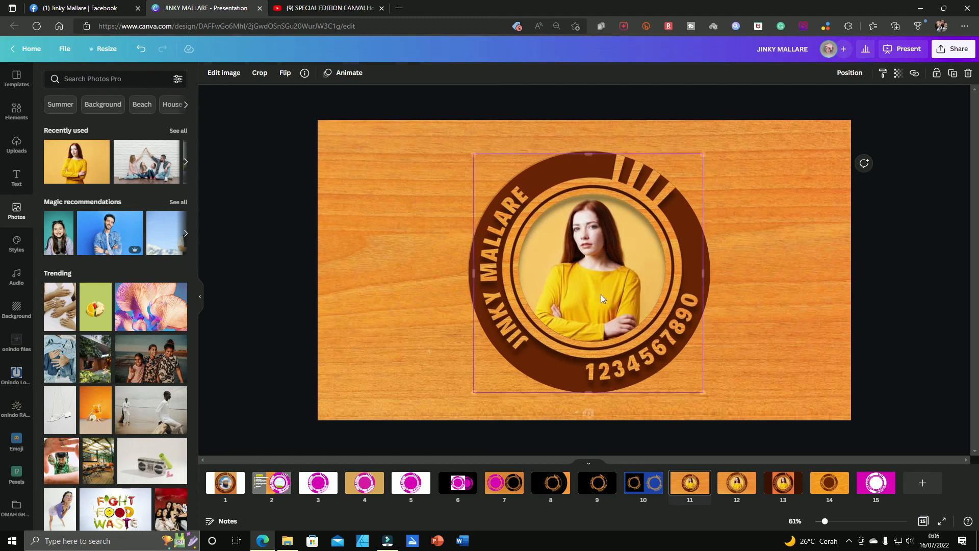
Step: Shrink the brown circle to 859 by 859 from its lower corner
click(469, 374)
drag(470, 393, 477, 392)
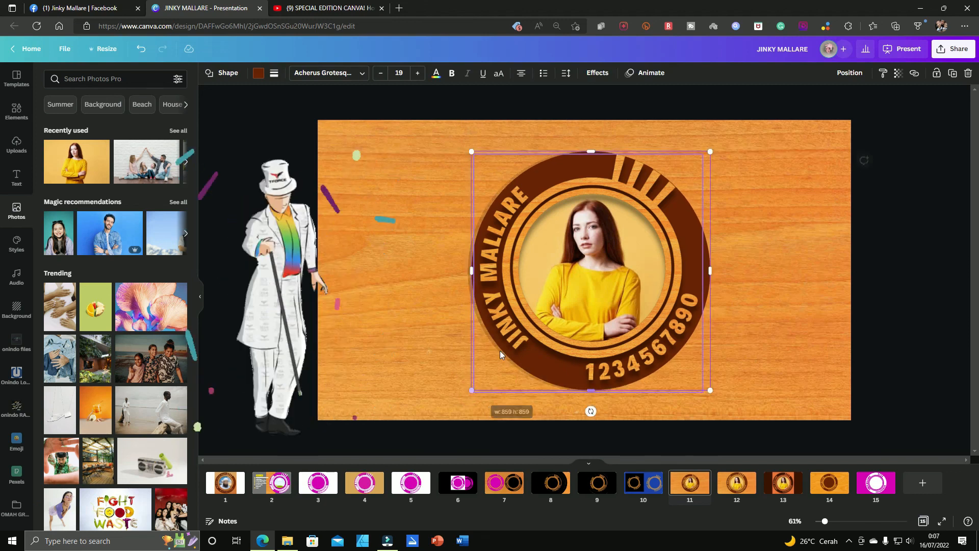
click(482, 326)
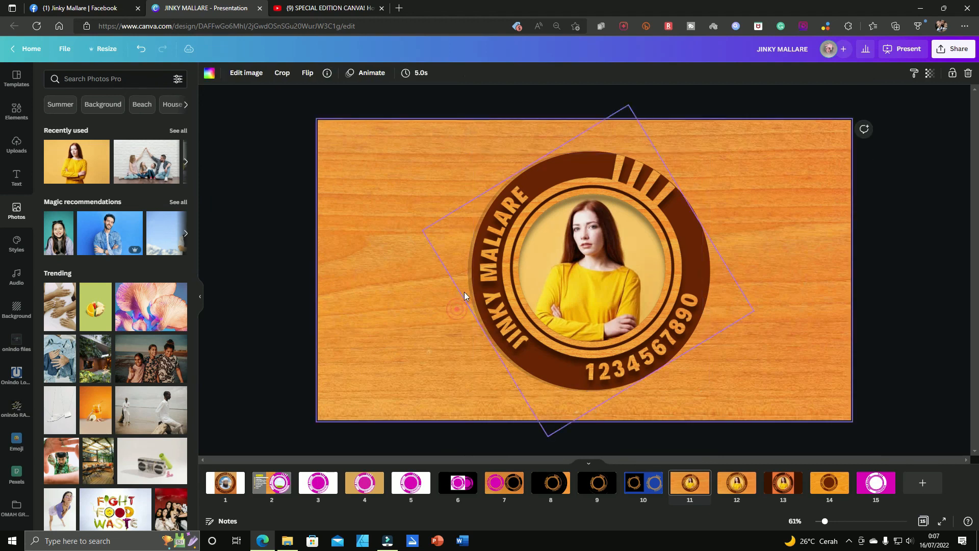
Step: Resize the round inner shadow from its corners and edge to match the smaller brown circle
drag(469, 296, 469, 294)
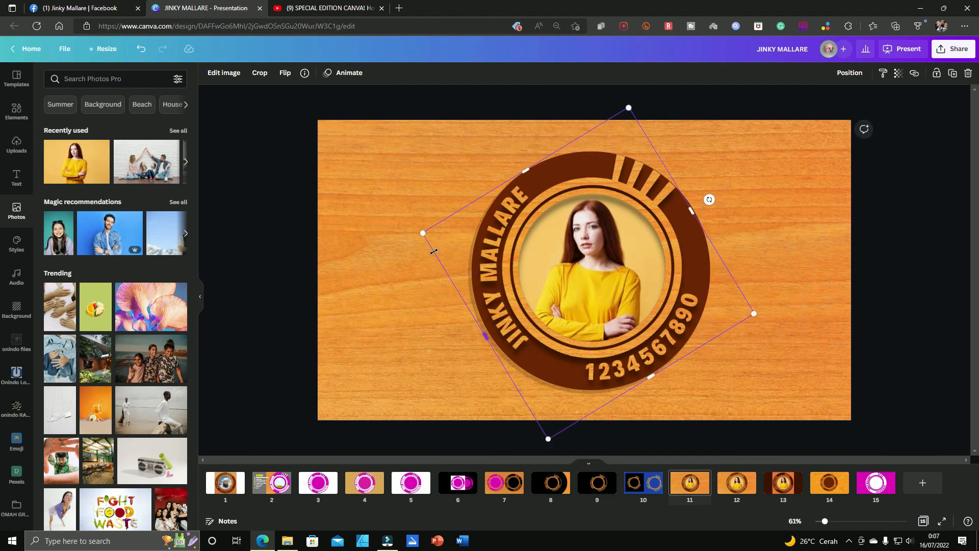
drag(423, 233, 431, 235)
drag(553, 435, 554, 432)
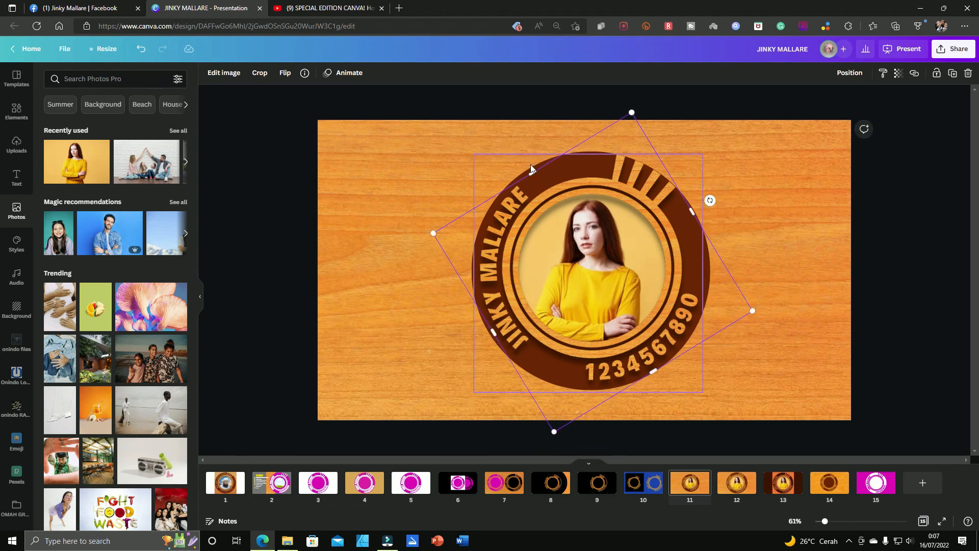
drag(532, 172, 530, 166)
click(763, 148)
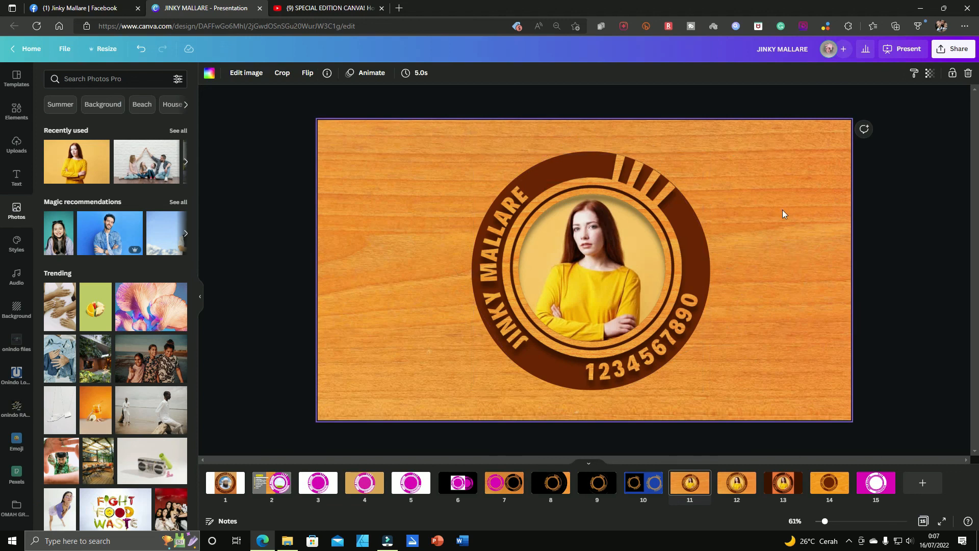
Step: Compare page 11 with the finished logo on page 12 and delete page 11
click(739, 490)
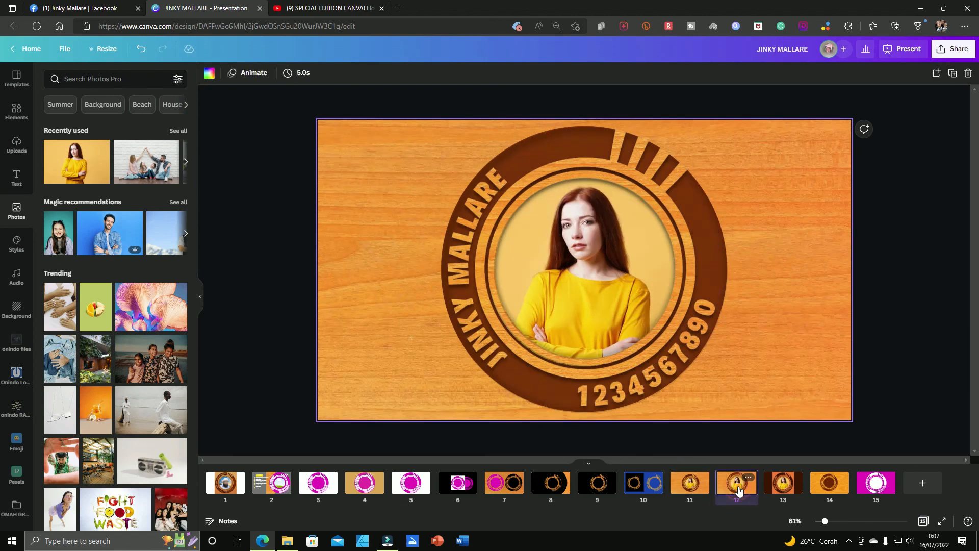
click(674, 482)
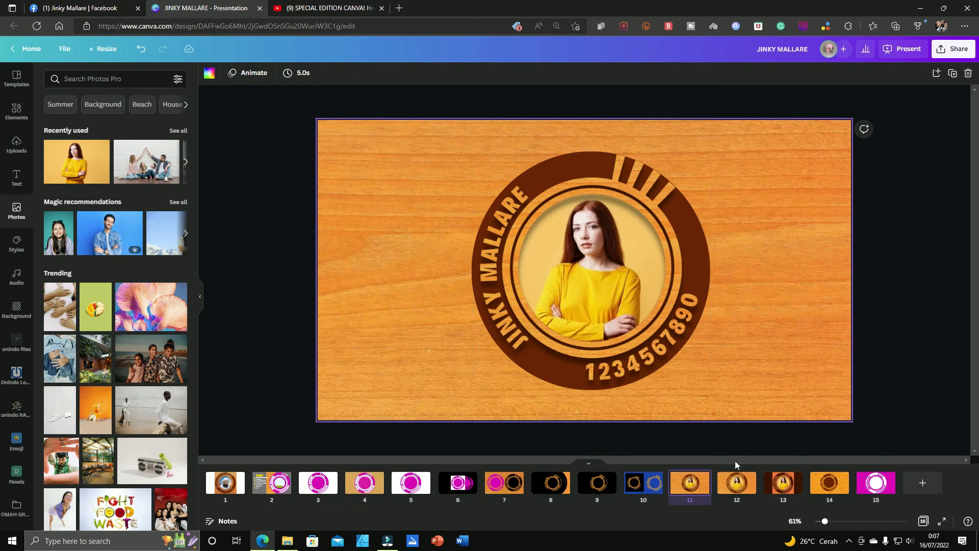
key(Delete)
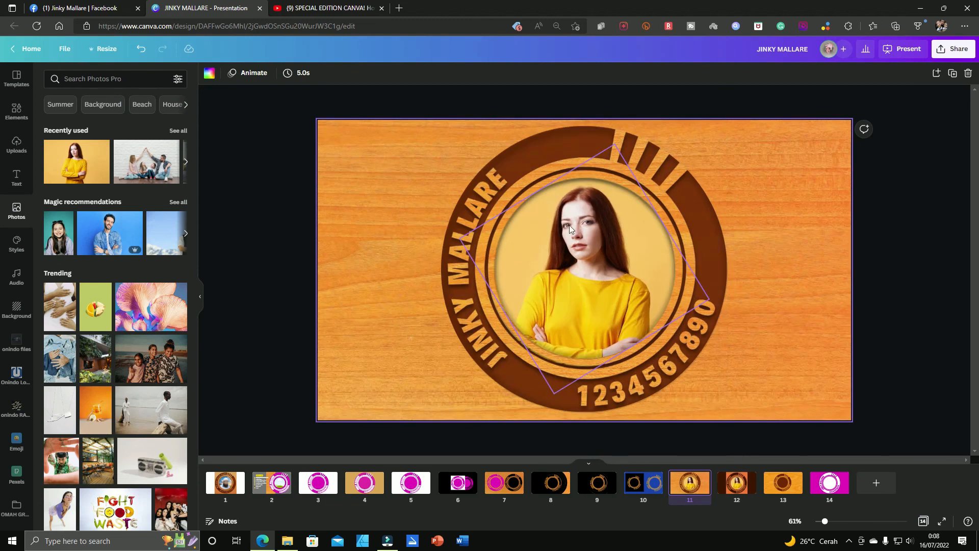